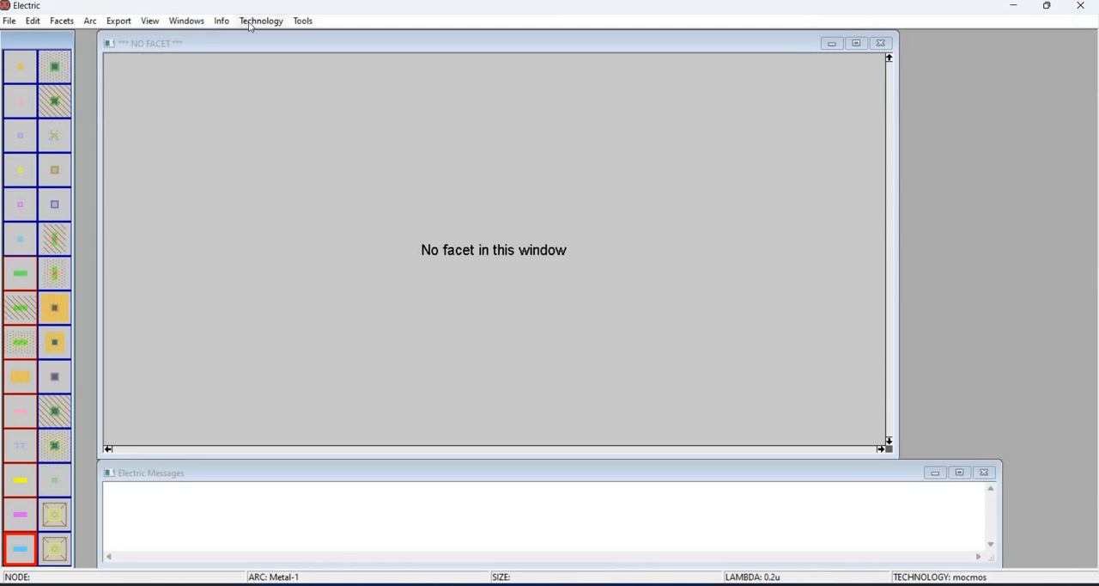
# - Change the current technology to mocmossub
pyautogui.click(258, 26)
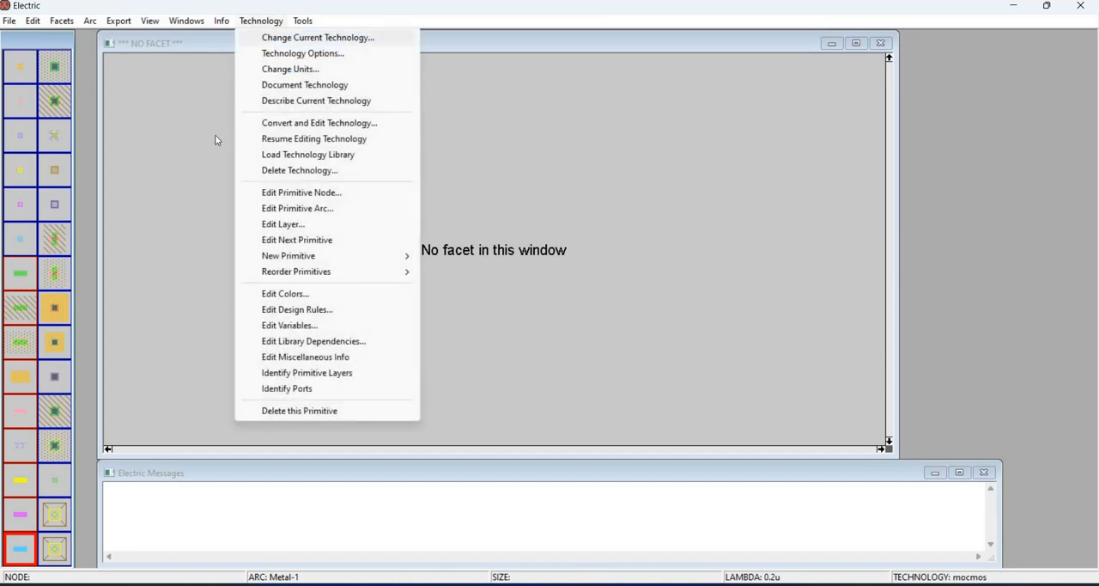
pyautogui.press('Return')
pyautogui.scroll(-2, 155, 163)
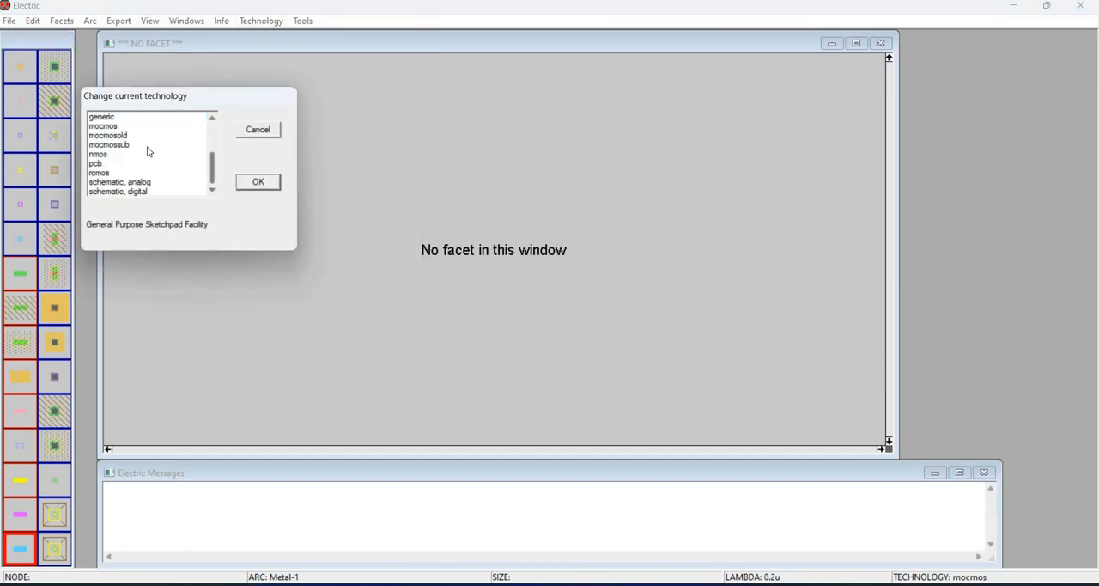
pyautogui.click(147, 145)
pyautogui.click(259, 184)
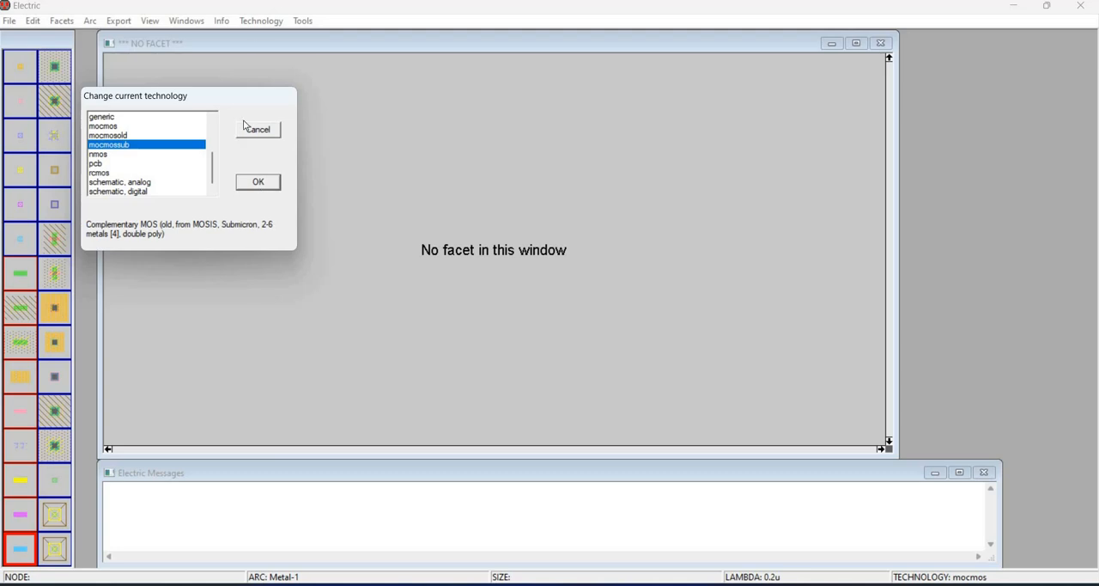
# - Set the mocmossub lambda size to 350 internal units, applying the change to all libraries
pyautogui.click(258, 26)
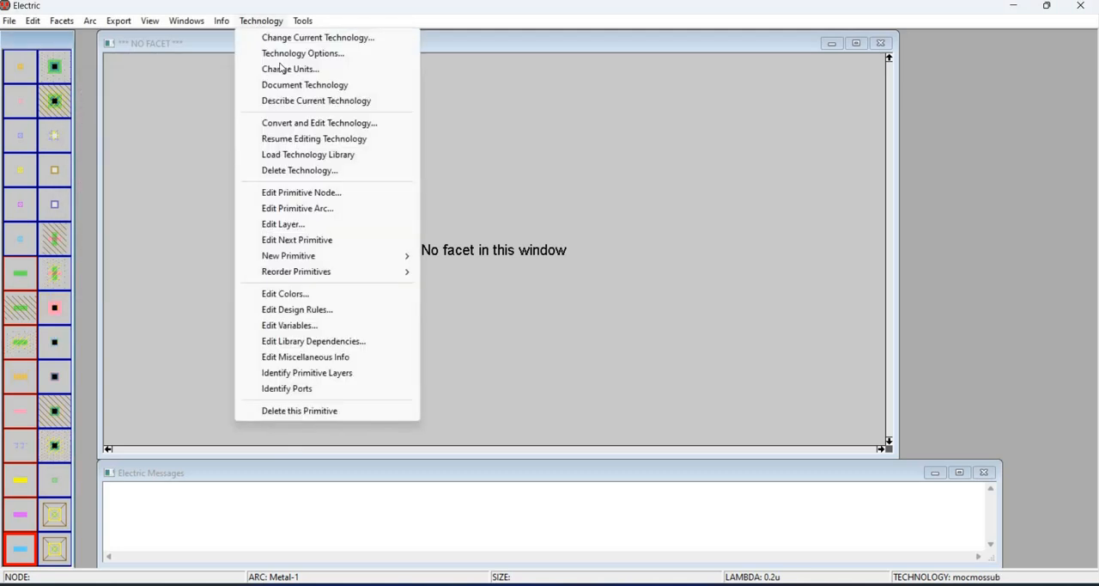
pyautogui.press('Return')
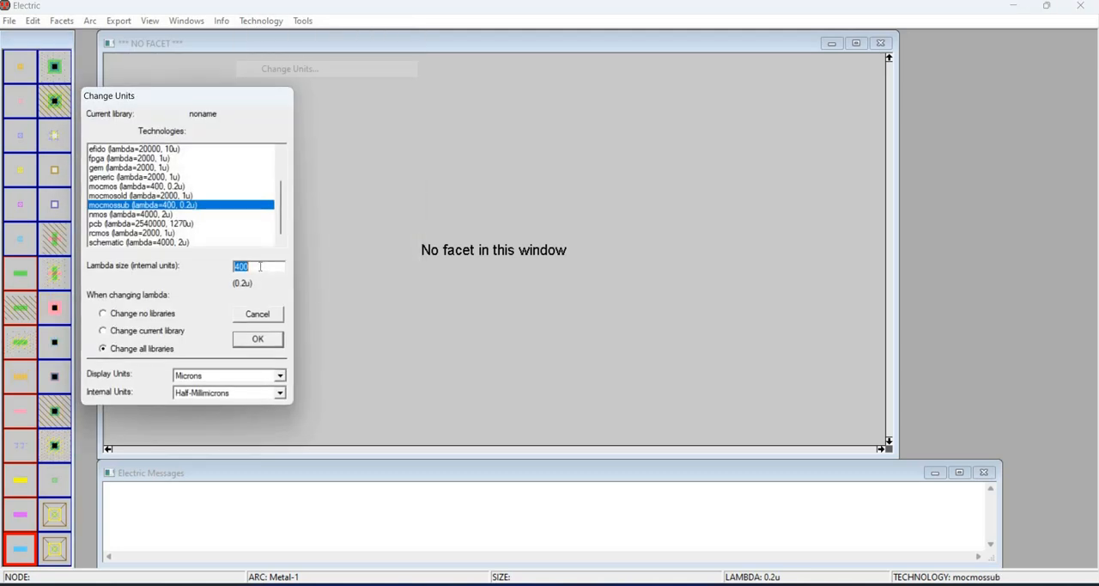
pyautogui.write('350')
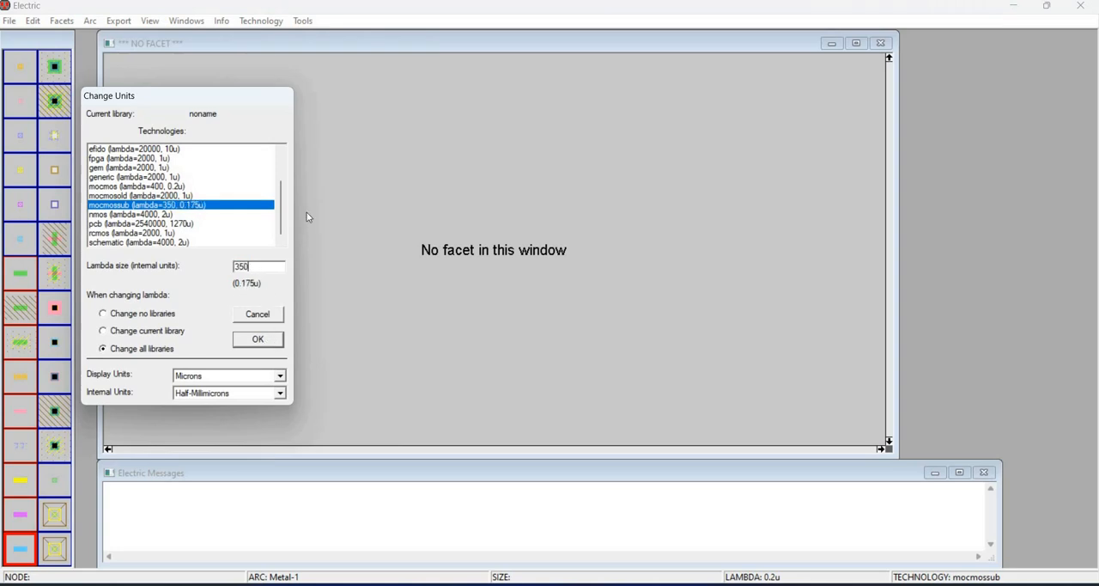
pyautogui.press('Return')
# - Confirm the mocmossub SPICE options with Spice 3 format, level 3, parasitics, node names and header cards from BSIM3v31.txt
pyautogui.click(303, 20)
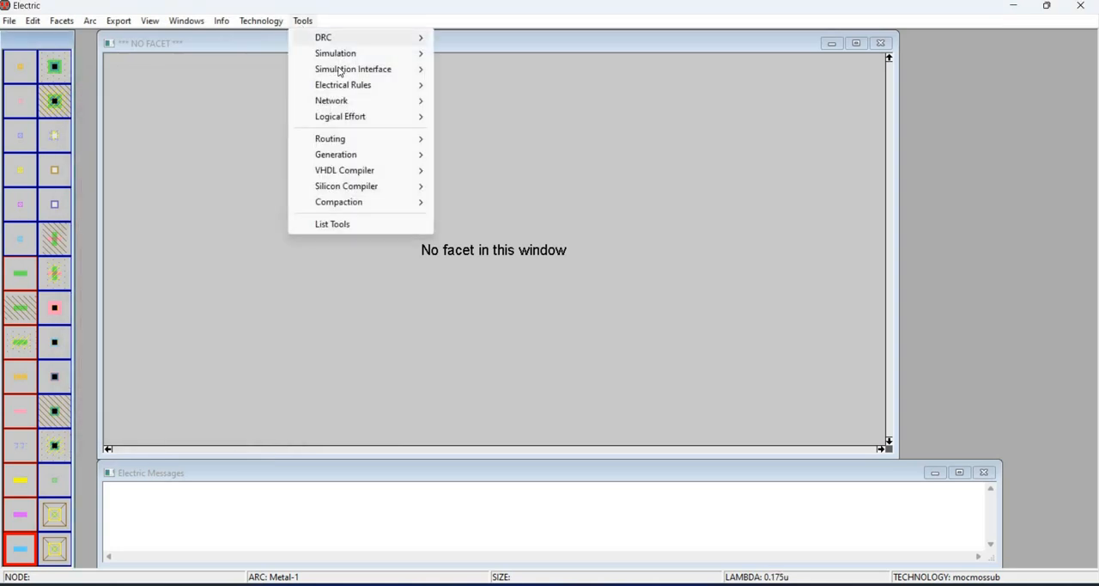
pyautogui.moveTo(361, 68)
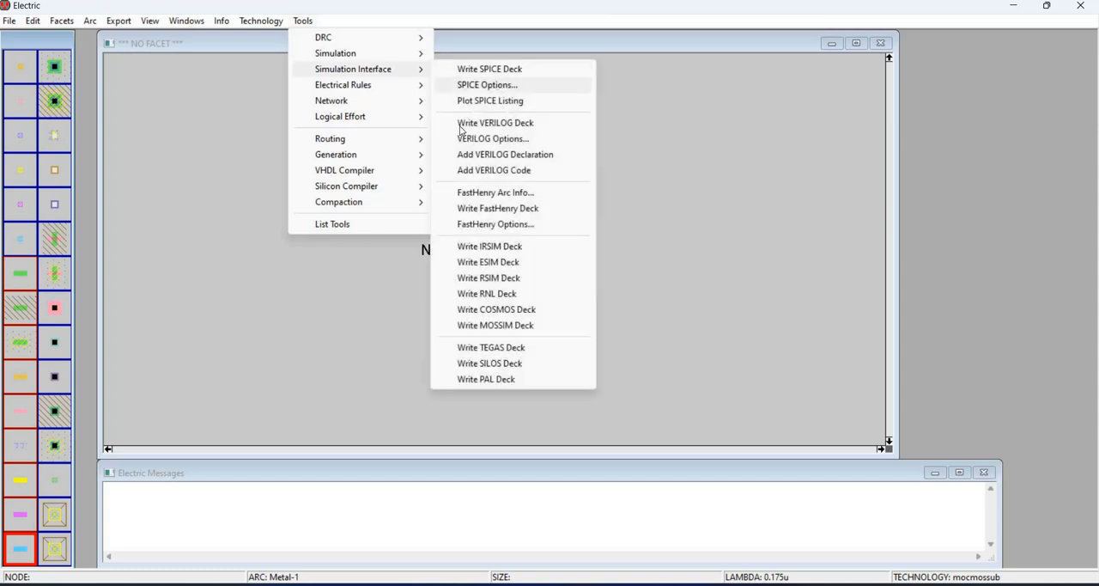
pyautogui.click(498, 86)
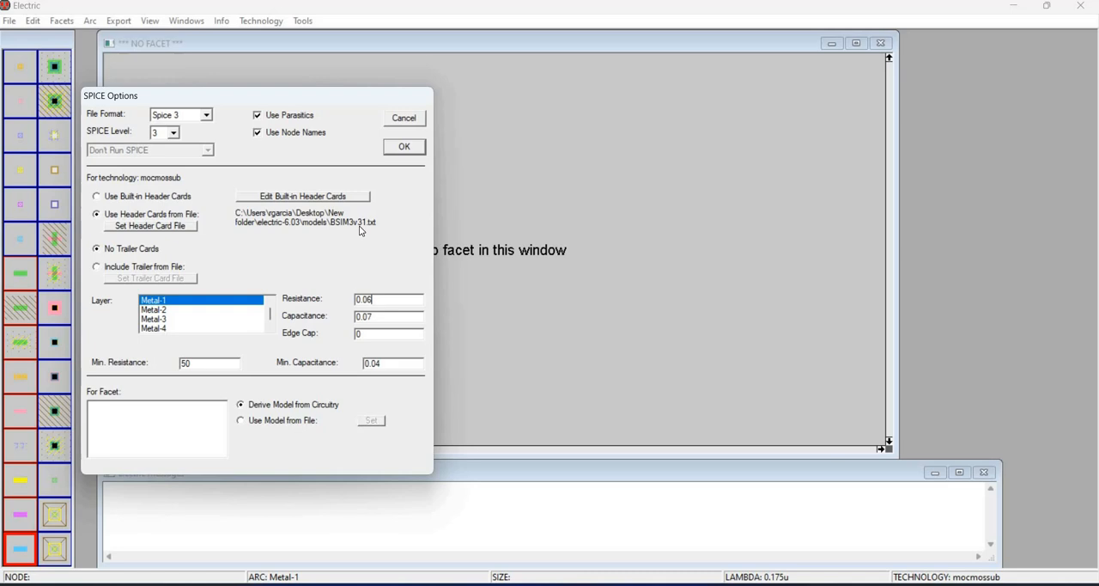
pyautogui.click(404, 146)
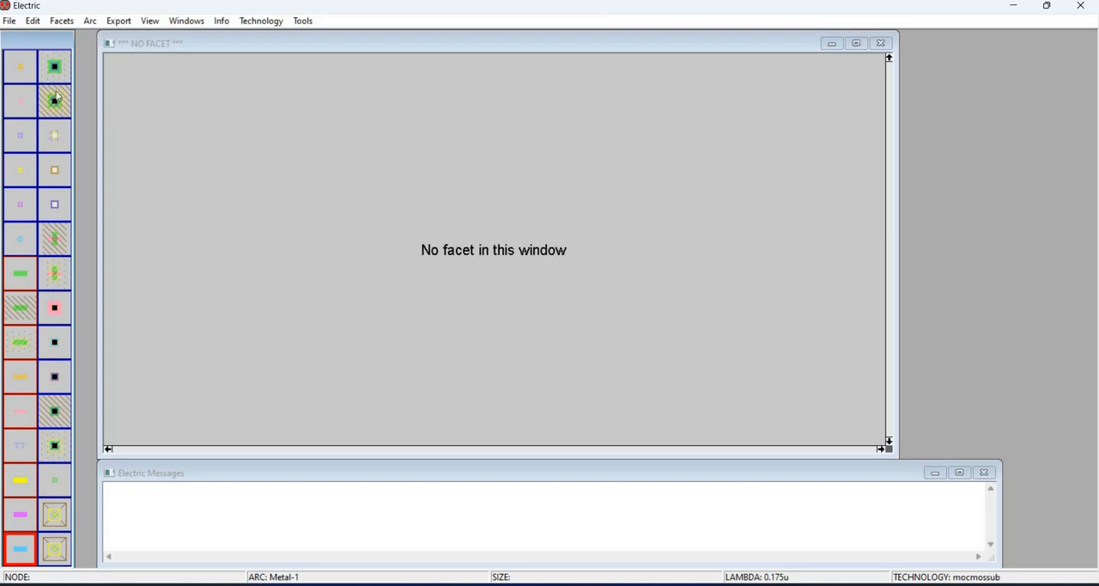
# - Create a new facet named nand_lay with the layout view
pyautogui.click(34, 21)
pyautogui.click(62, 21)
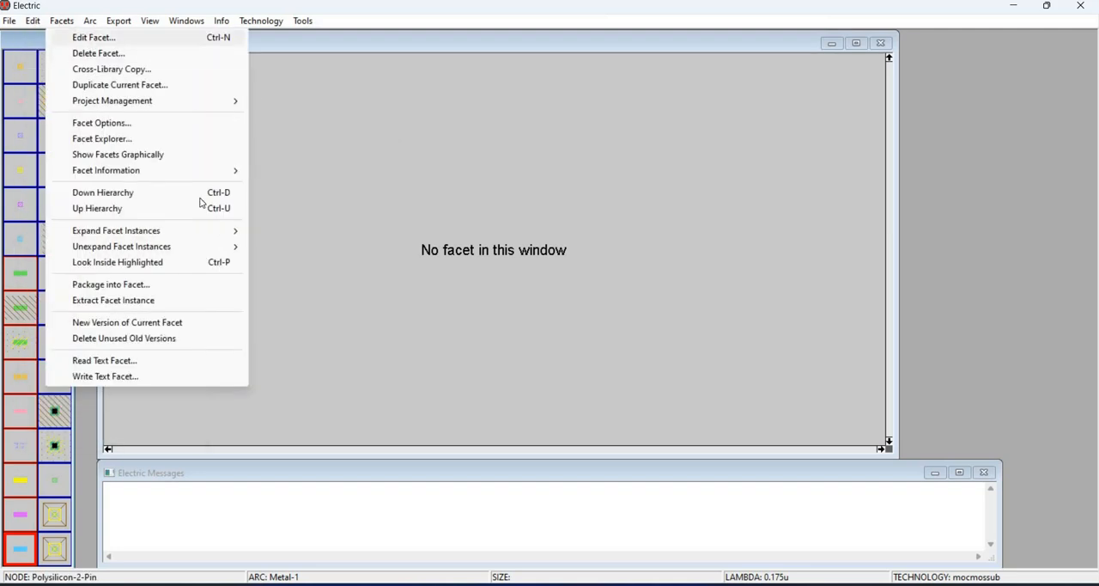
pyautogui.click(94, 38)
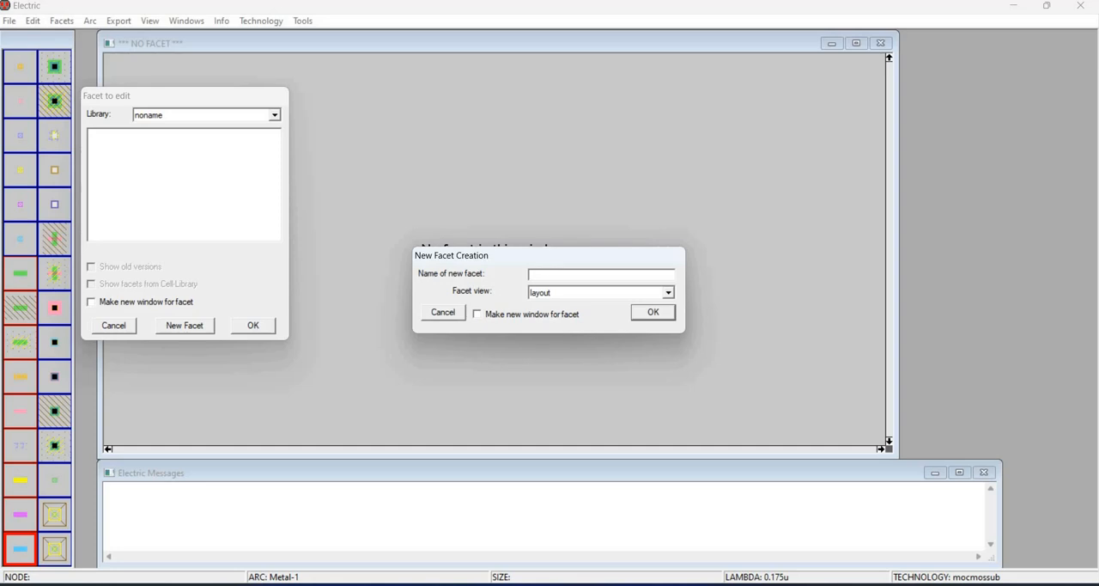
pyautogui.write('nand_lay')
pyautogui.click(653, 312)
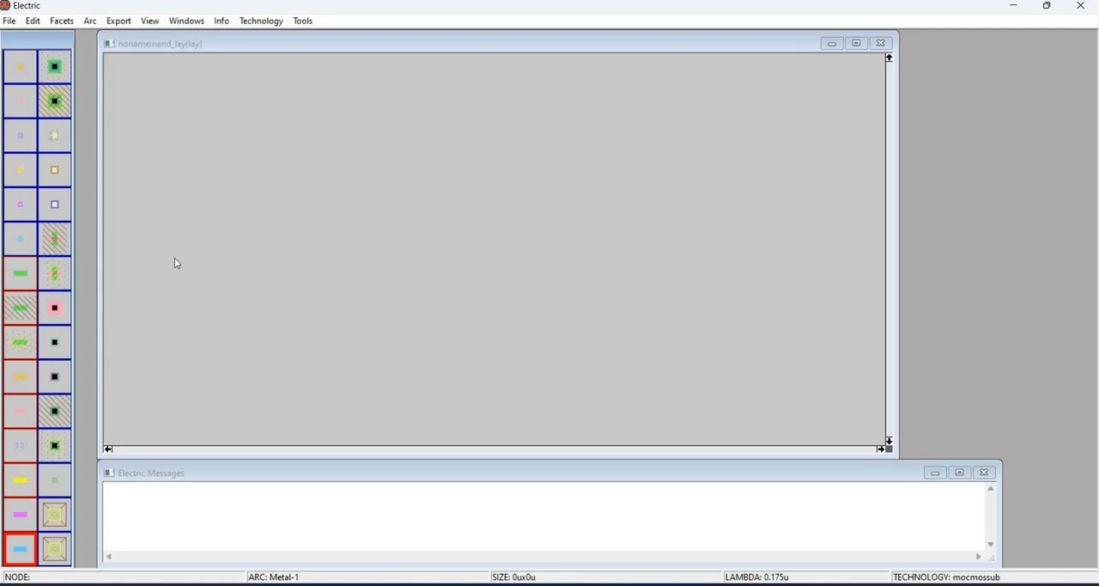
# - Place two N-transistors in the right half of the layout, one above the other
pyautogui.click(50, 241)
pyautogui.click(670, 174)
pyautogui.click(651, 373)
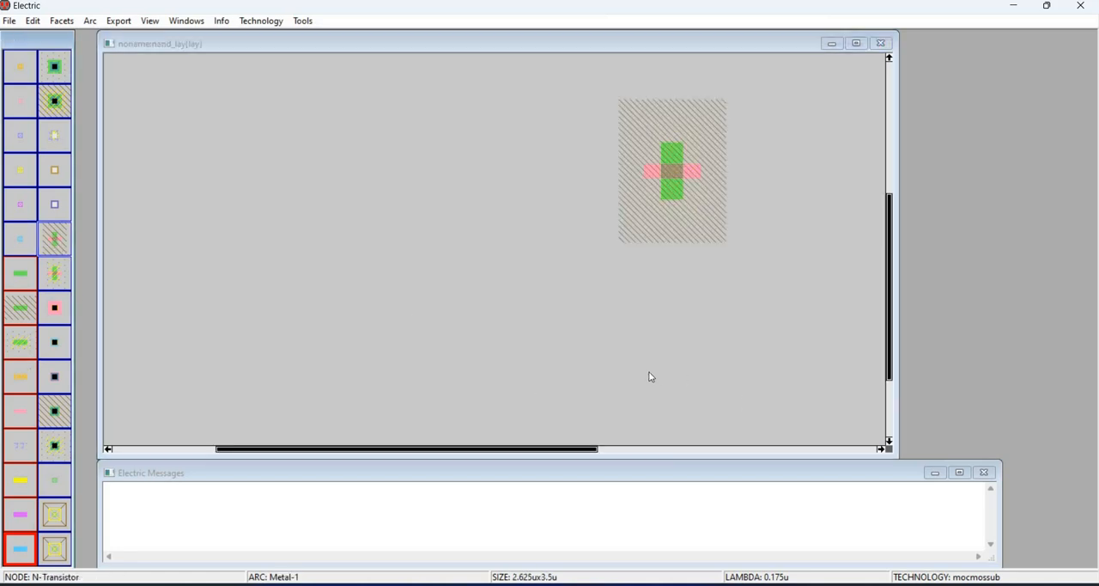
# - Place two P-transistors in the left half of the layout and align the lower one directly under the upper one
pyautogui.click(58, 273)
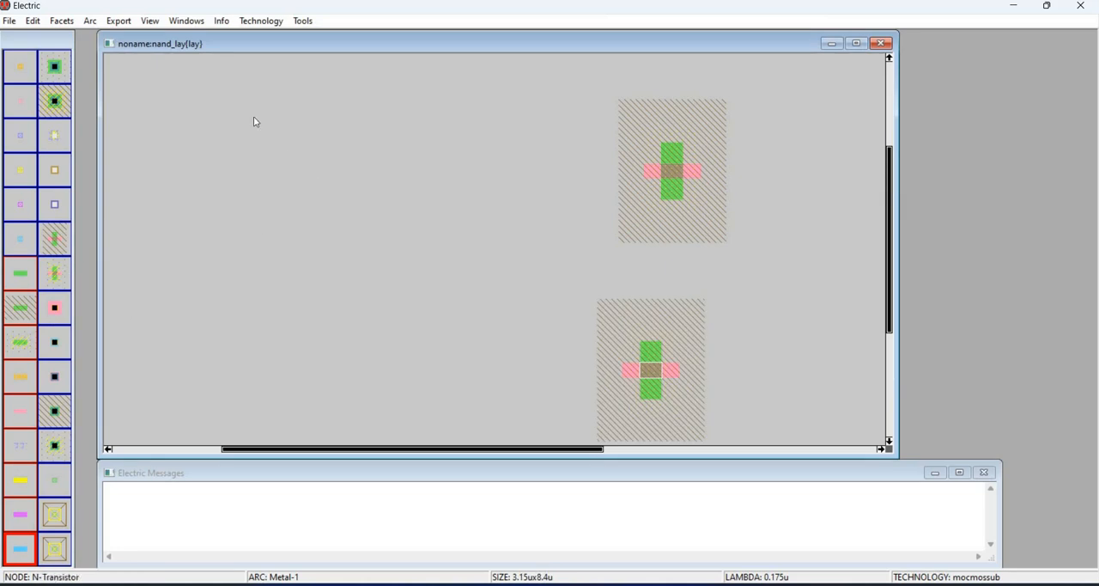
pyautogui.click(232, 136)
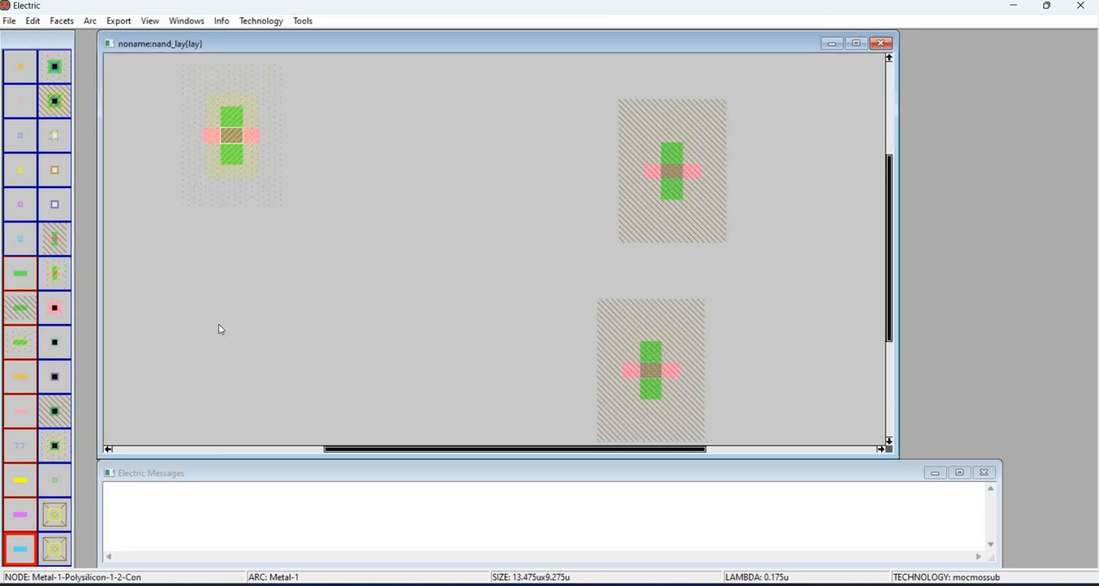
pyautogui.click(227, 341)
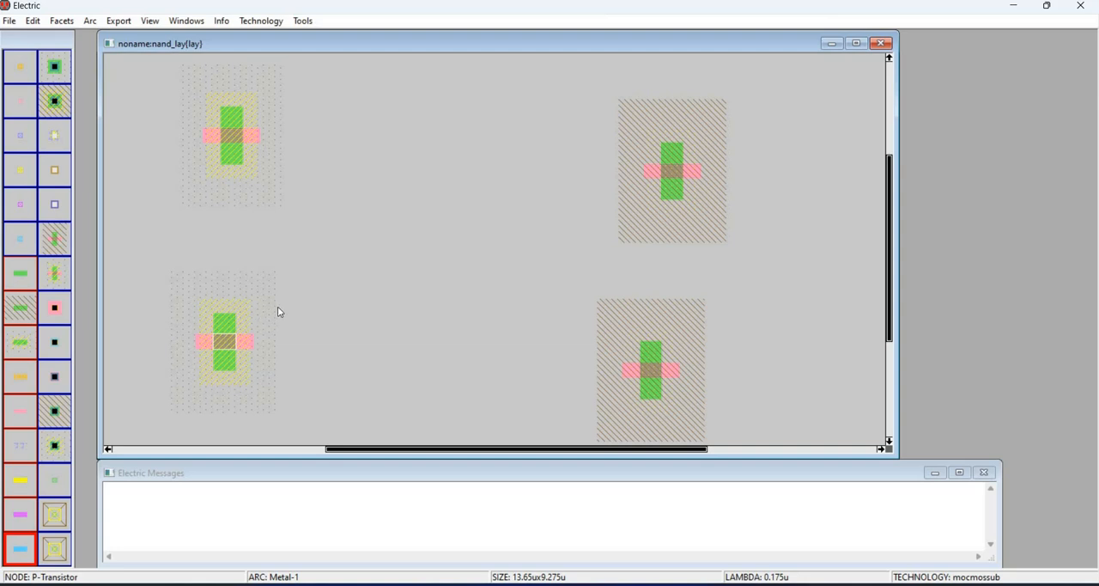
pyautogui.moveTo(277, 306); pyautogui.dragTo(286, 306)
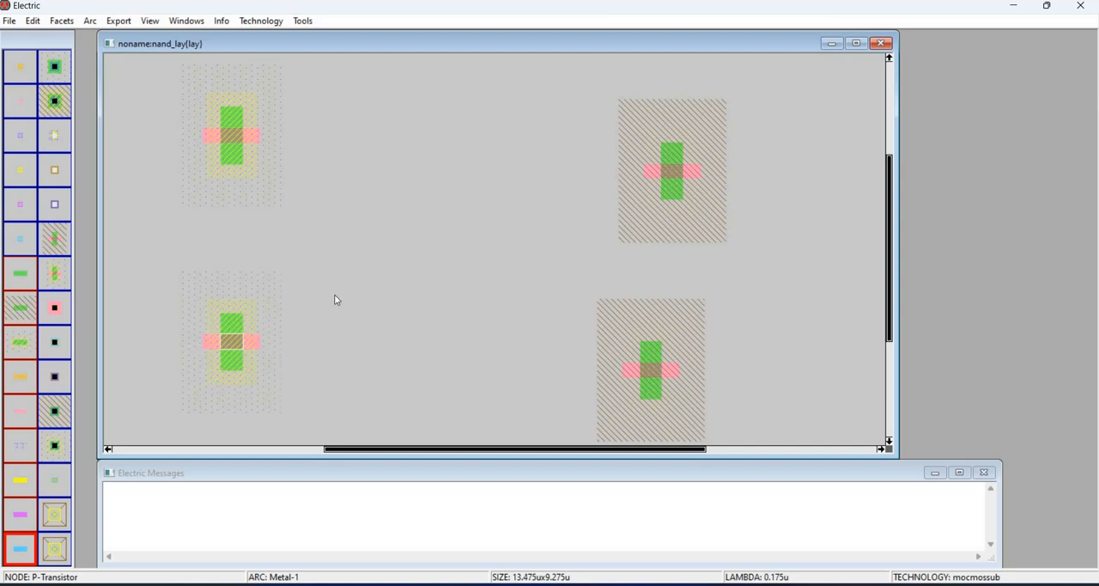
# - Shift the lower N-transistor four grid steps to the right, bringing it roughly under the upper N-transistor
pyautogui.click(729, 356)
pyautogui.press('Right')
pyautogui.press('Right')
pyautogui.press('Right')
pyautogui.press('Right')
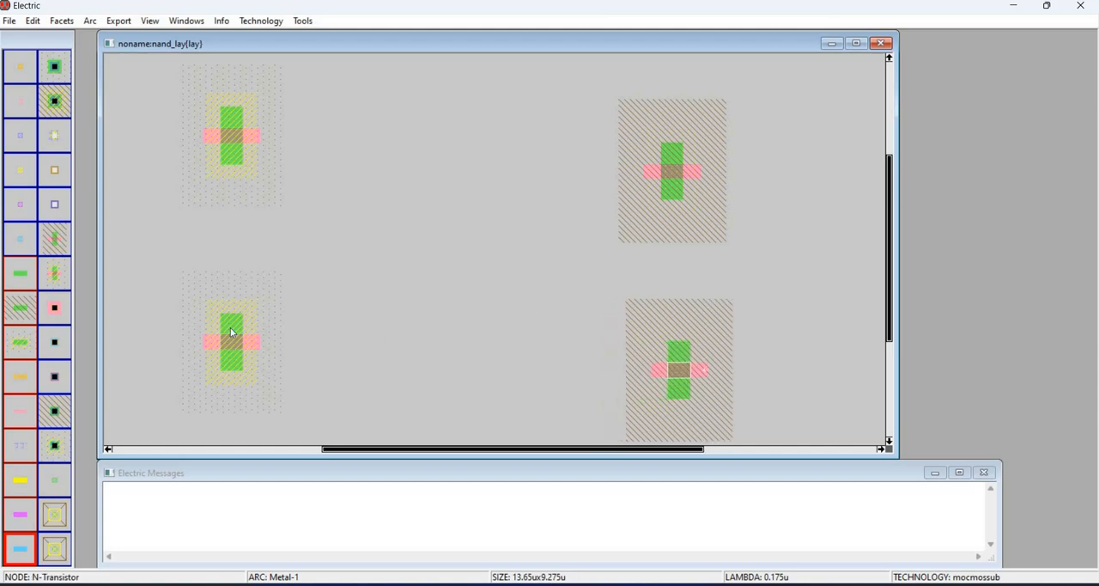
# - Move the lower P-transistor down four grid steps so it is level with the lower N-transistor
pyautogui.click(342, 340)
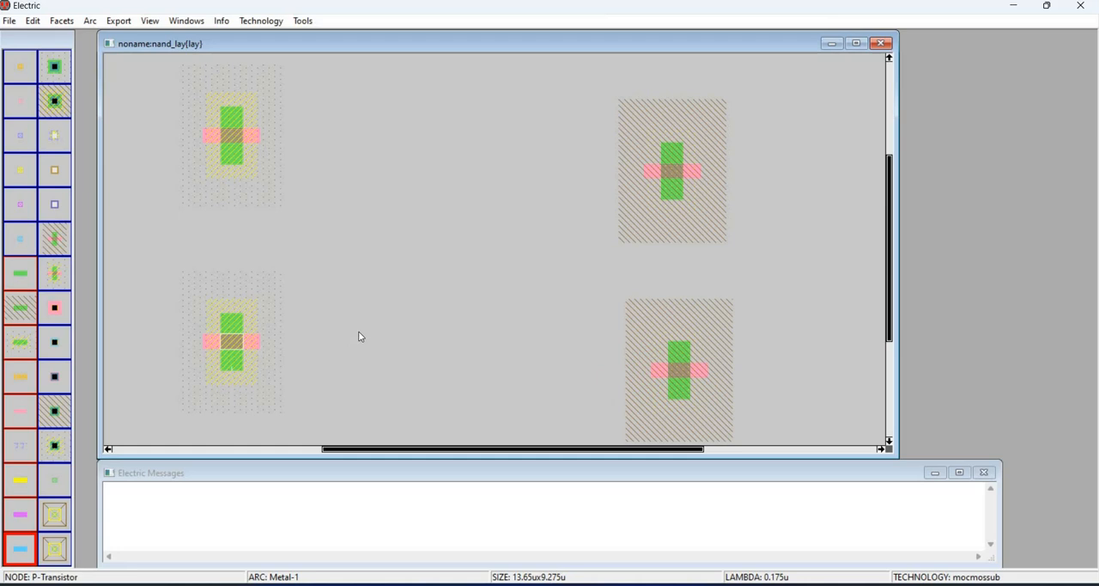
pyautogui.press('Down')
pyautogui.press('Down')
pyautogui.press('Down')
pyautogui.press('Down')
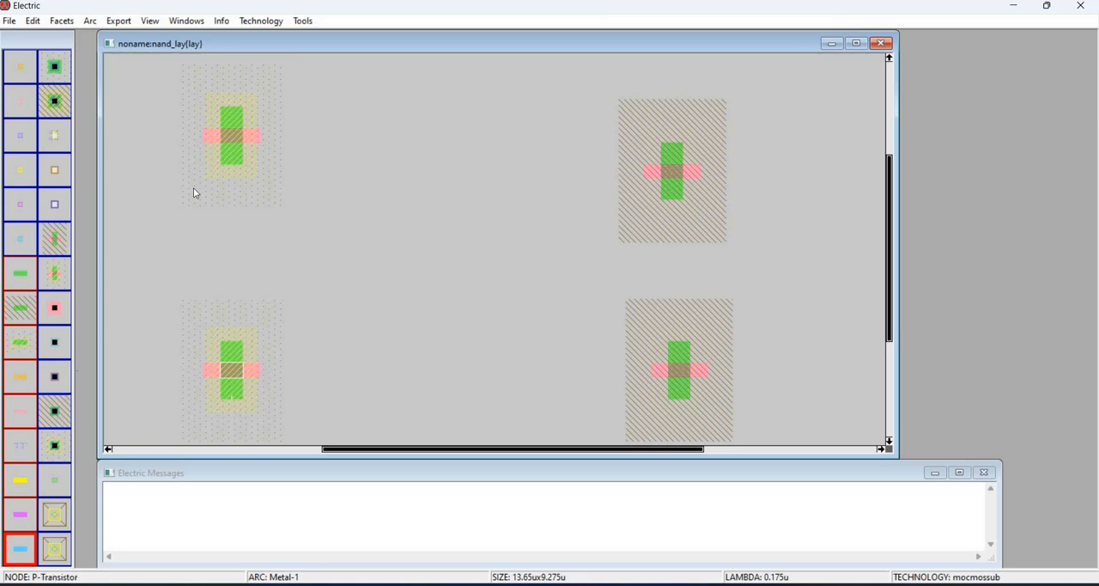
# - Place a Metal-1-P-Active contact midway between the two P-transistors and center it horizontally on them
pyautogui.click(57, 414)
pyautogui.click(61, 442)
pyautogui.click(223, 256)
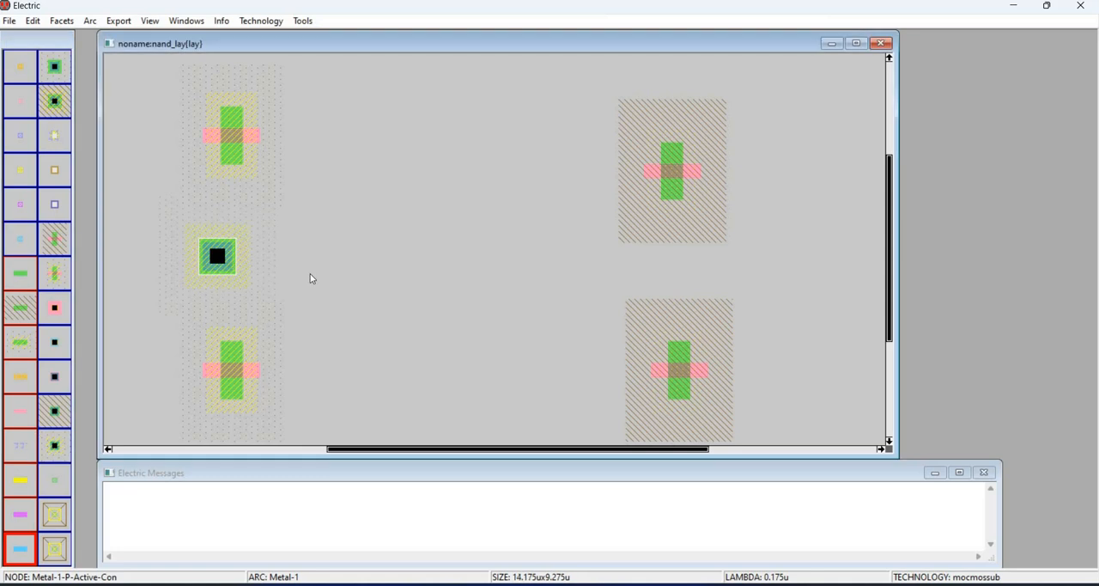
pyautogui.press('Right')
pyautogui.press('Right')
pyautogui.click(645, 343)
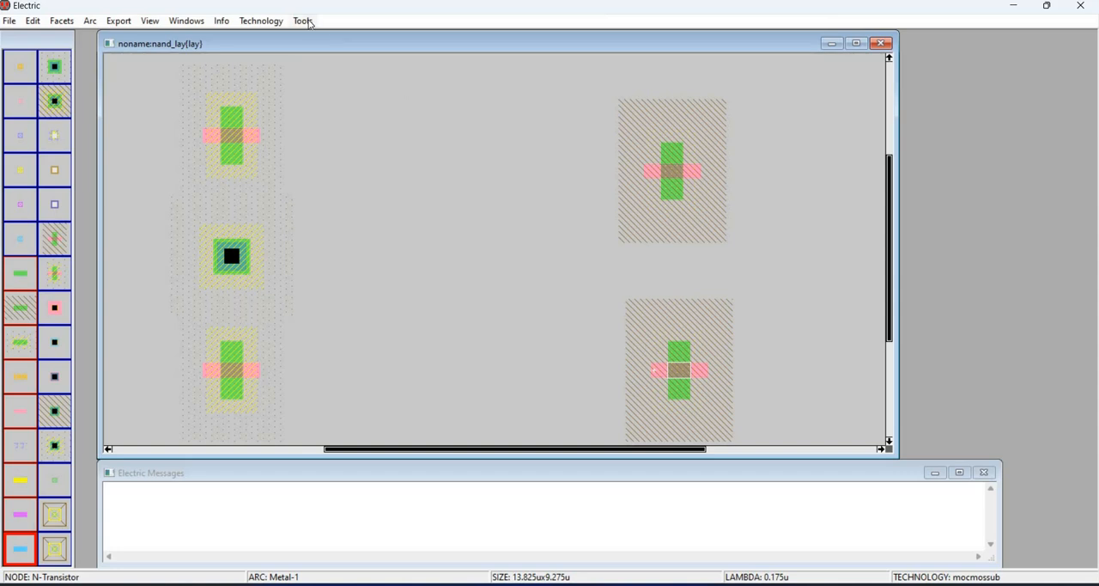
# - Set the upper P-transistor's width to 1.6u
pyautogui.doubleClick(237, 130)
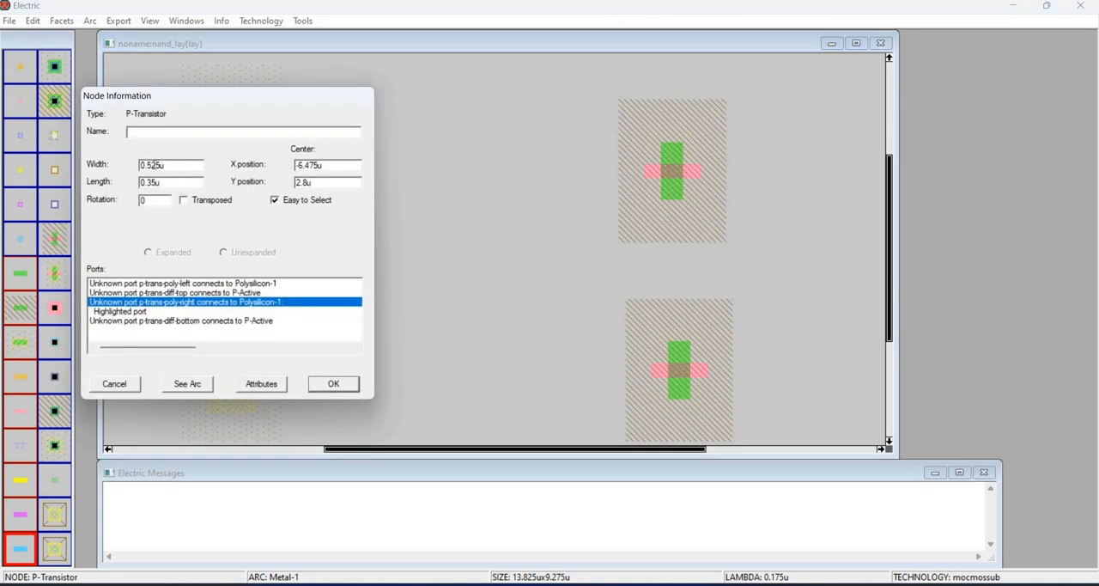
pyautogui.moveTo(159, 164); pyautogui.dragTo(123, 164)
pyautogui.write('1.6u')
pyautogui.click(333, 383)
# - Set the lower P-transistor's width to 1.6u
pyautogui.doubleClick(235, 371)
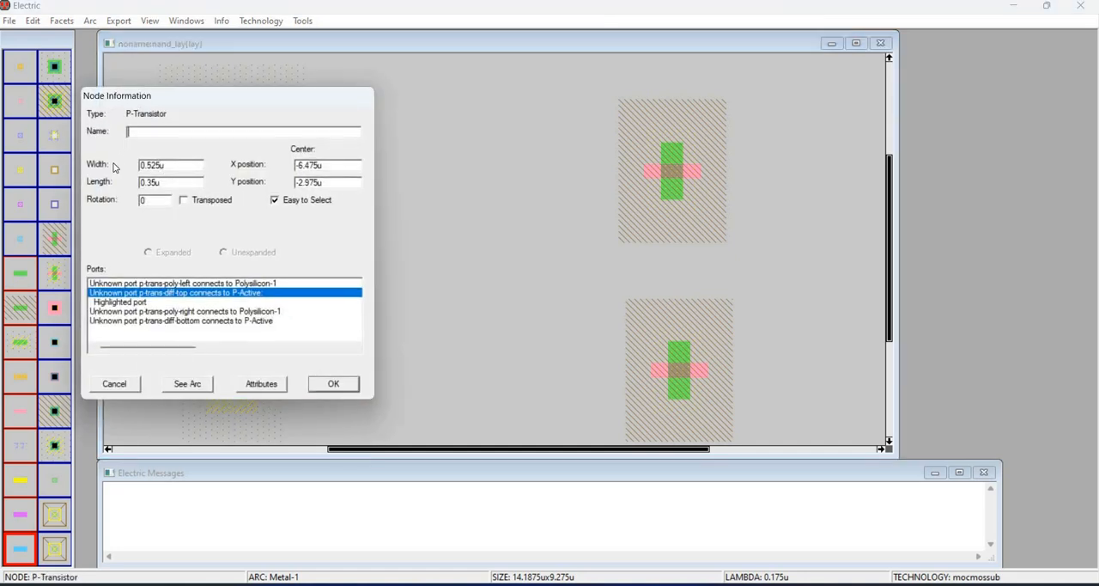
pyautogui.press('Tab')
pyautogui.write('1.6u')
pyautogui.press('Return')
# - Set the upper N-transistor's width to 1.6u
pyautogui.hotkey('ctrl', 'i')
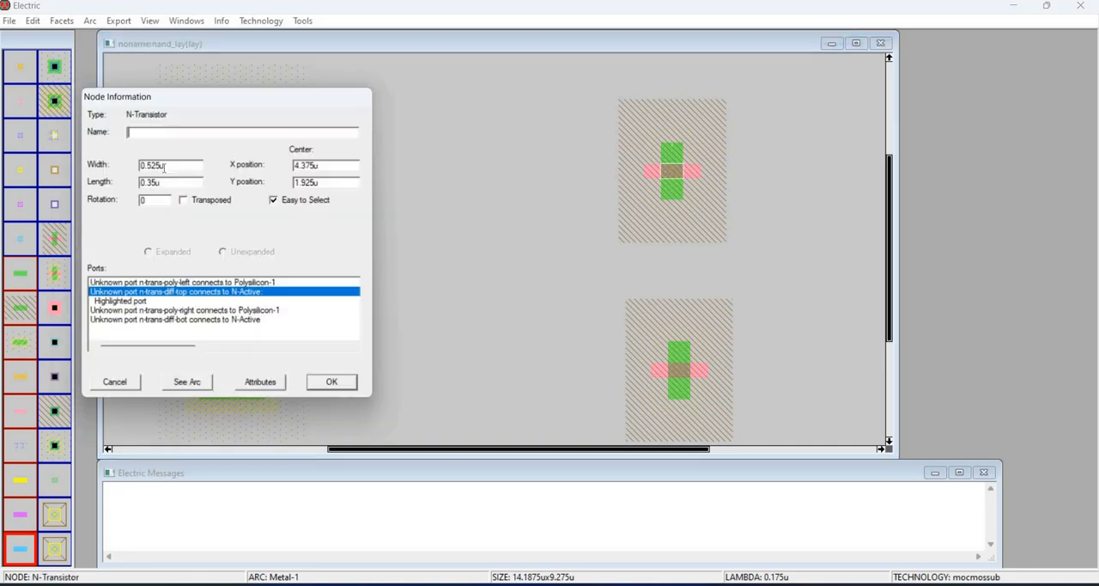
pyautogui.doubleClick(150, 165)
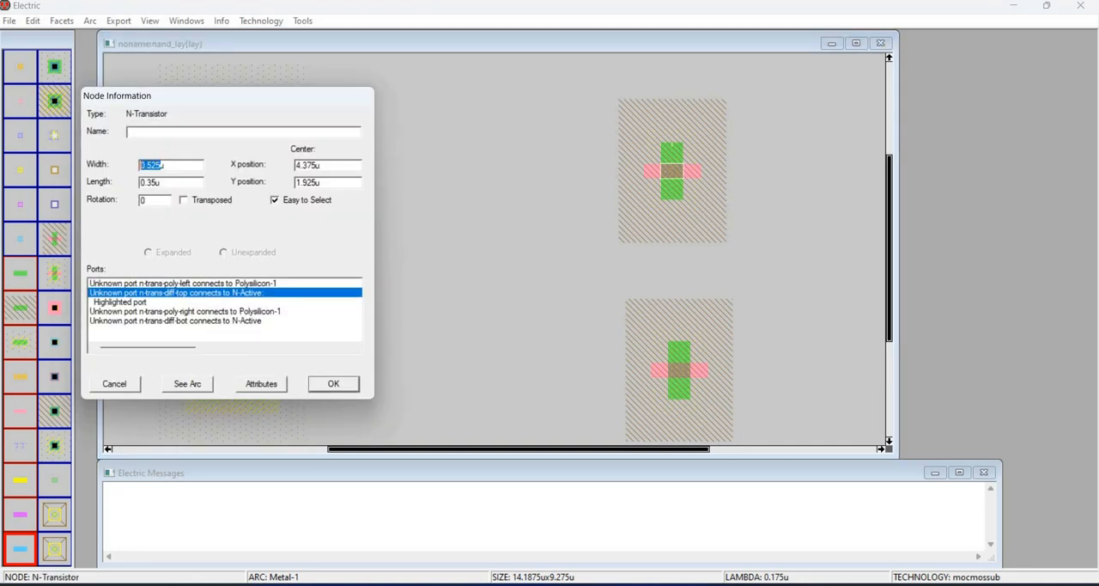
pyautogui.write('1.6')
pyautogui.press('Return')
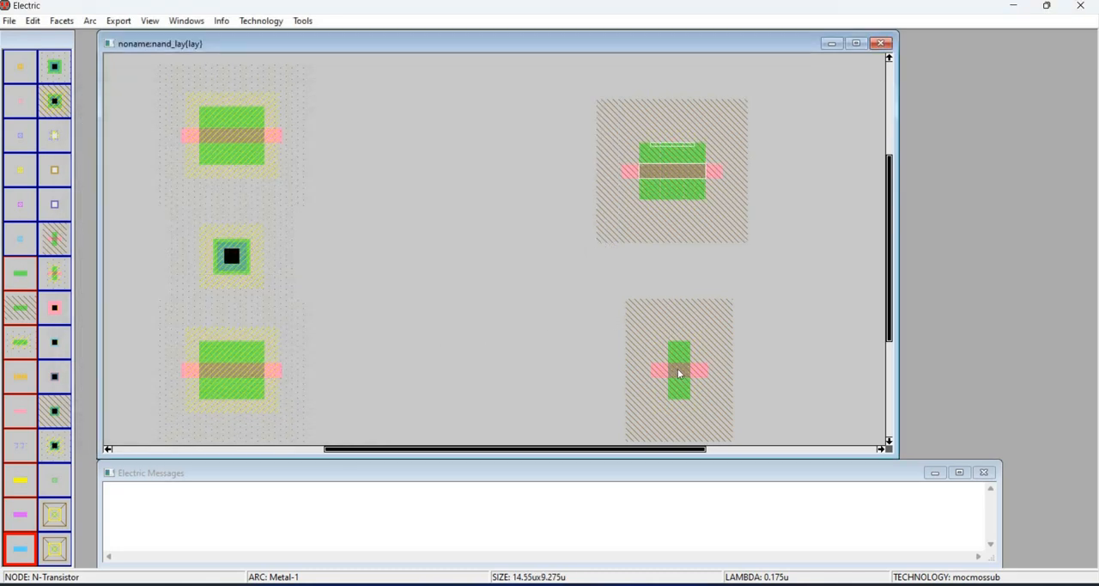
# - Set the lower N-transistor's width to 1.6u
pyautogui.doubleClick(674, 370)
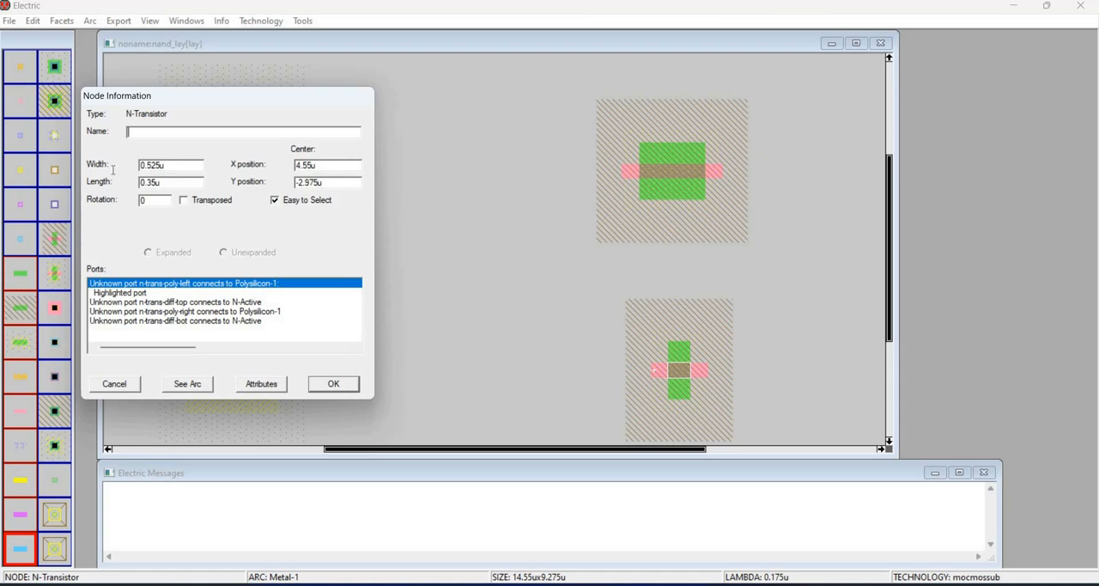
pyautogui.moveTo(140, 164); pyautogui.dragTo(161, 164)
pyautogui.write('1.6u')
pyautogui.click(333, 382)
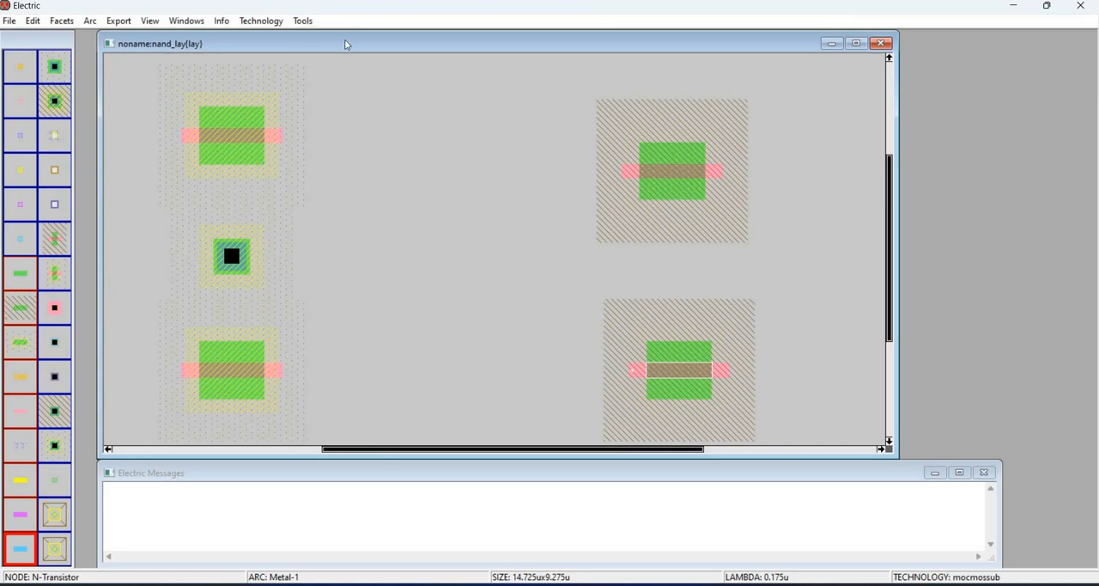
# - Run a design rule check on the nand_lay layout
pyautogui.click(303, 20)
pyautogui.click(493, 37)
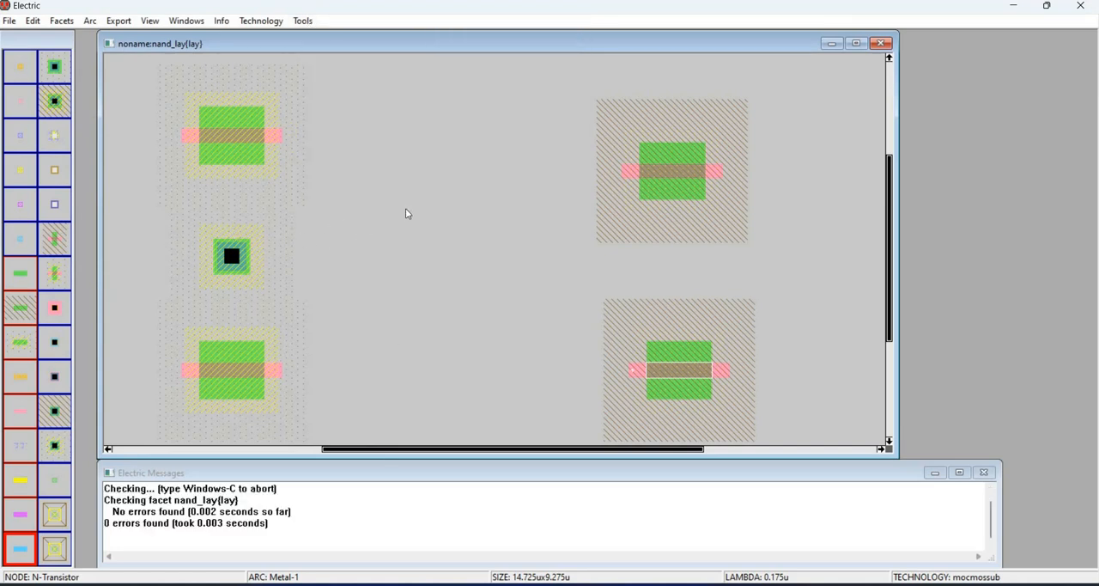
# - Place one Metal-1-P-Active contact above the upper P-transistor and another below the lower P-transistor
pyautogui.hotkey('ctrl', '0')
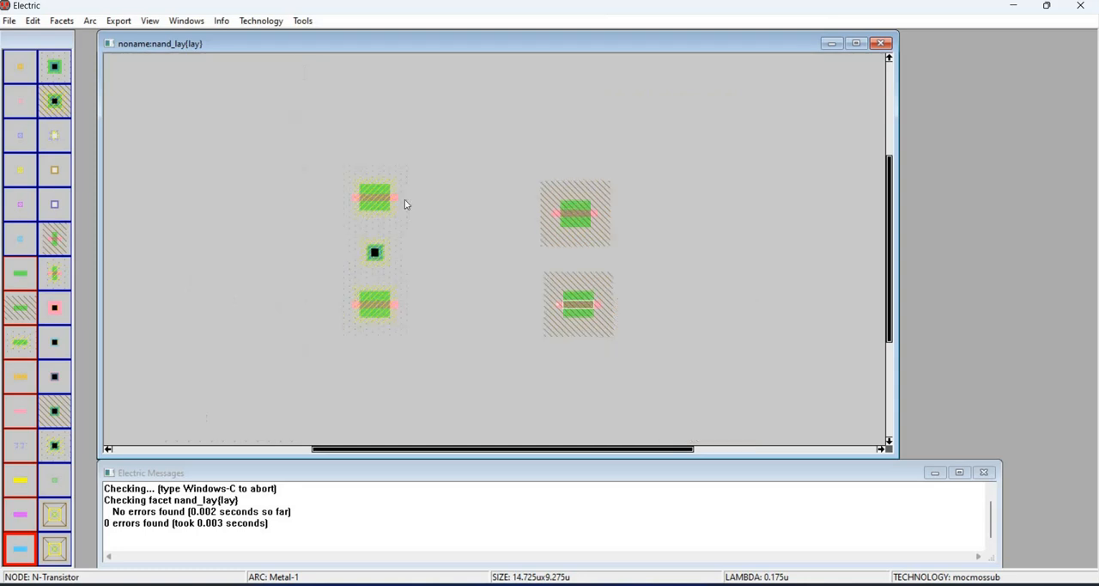
pyautogui.click(57, 454)
pyautogui.click(381, 139)
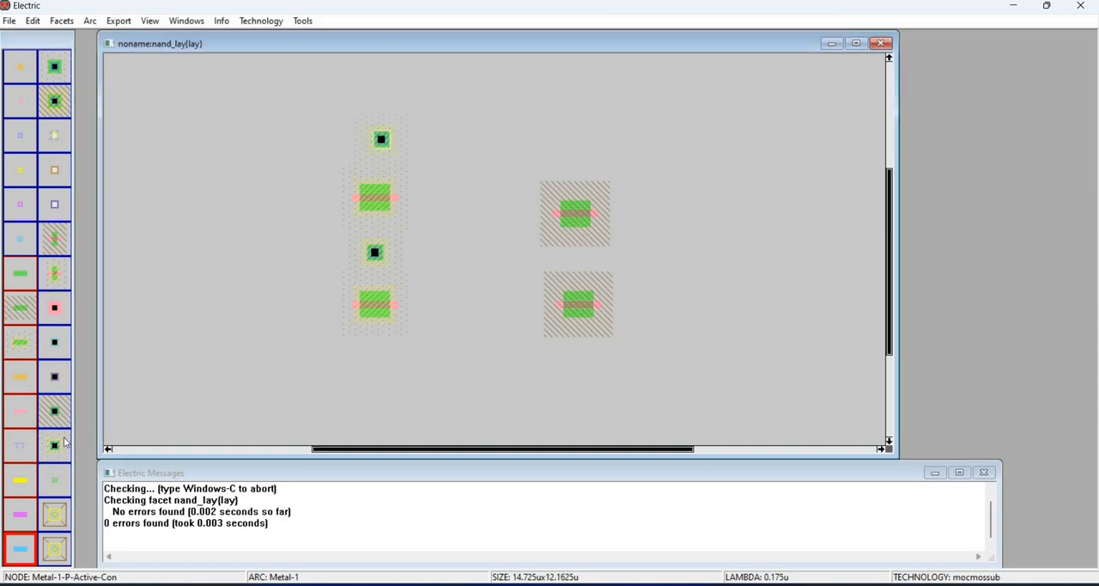
pyautogui.click(378, 343)
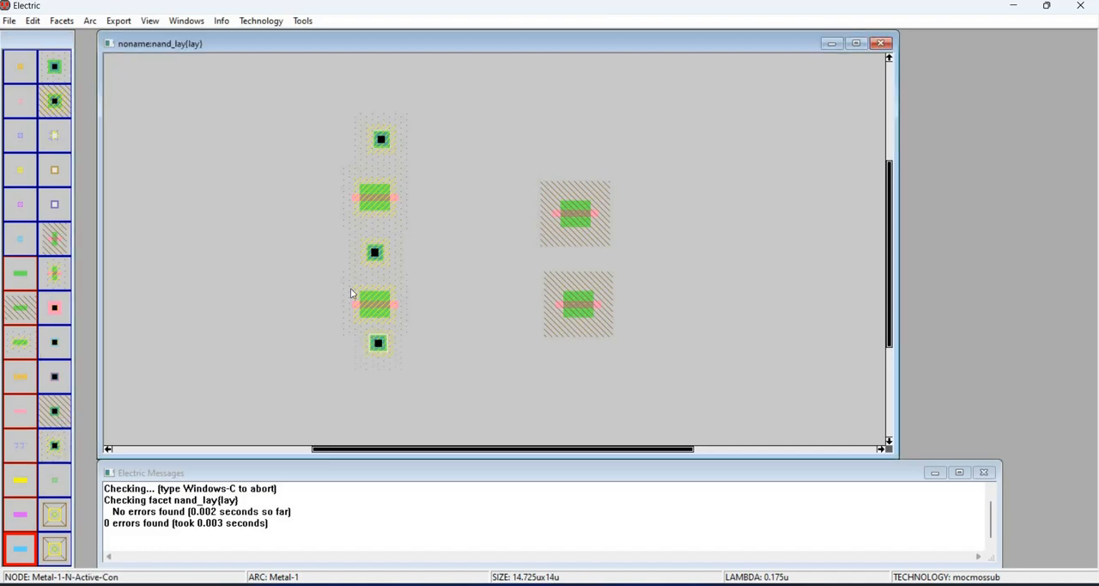
# - Place one Metal-1-N-Active contact above the upper N-transistor and another below the lower N-transistor
pyautogui.click(55, 413)
pyautogui.click(582, 155)
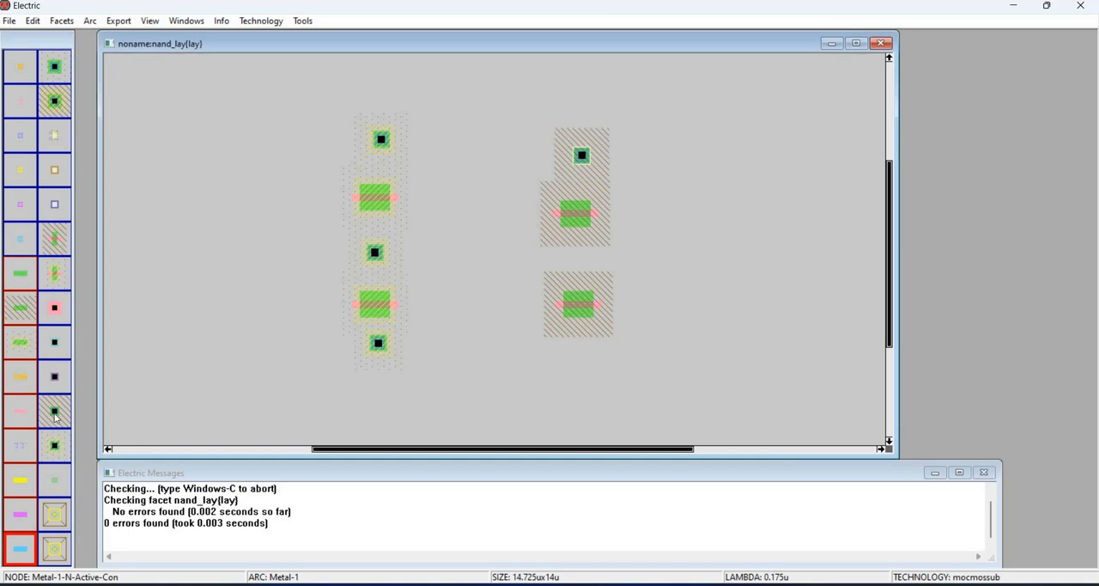
pyautogui.click(577, 350)
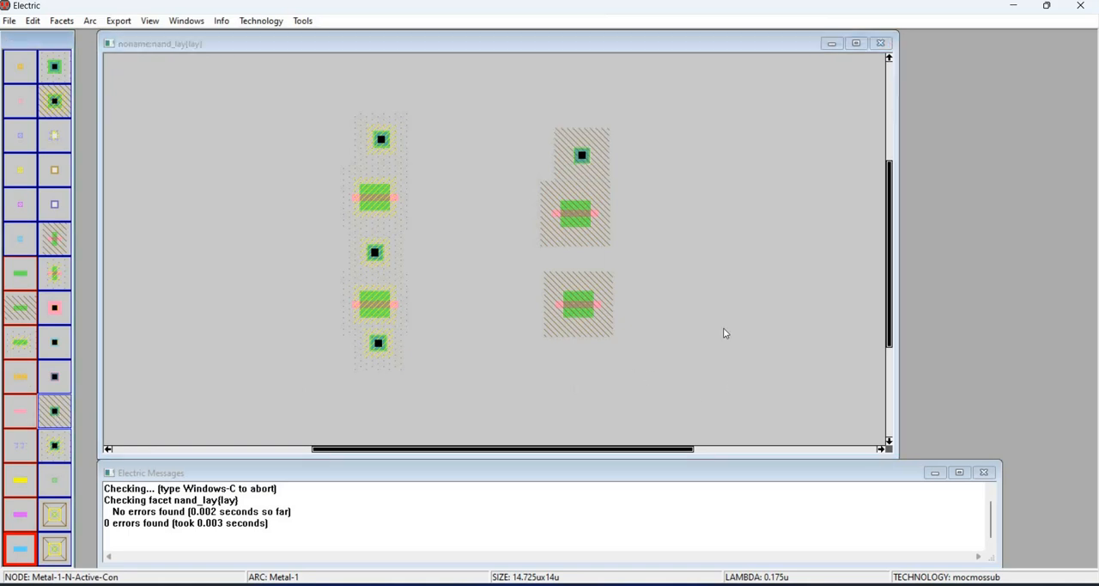
# - Place a Metal-1-Substrate contact above the top P-active contact and a Metal-1-Well contact below the bottom N-active contact
pyautogui.click(52, 67)
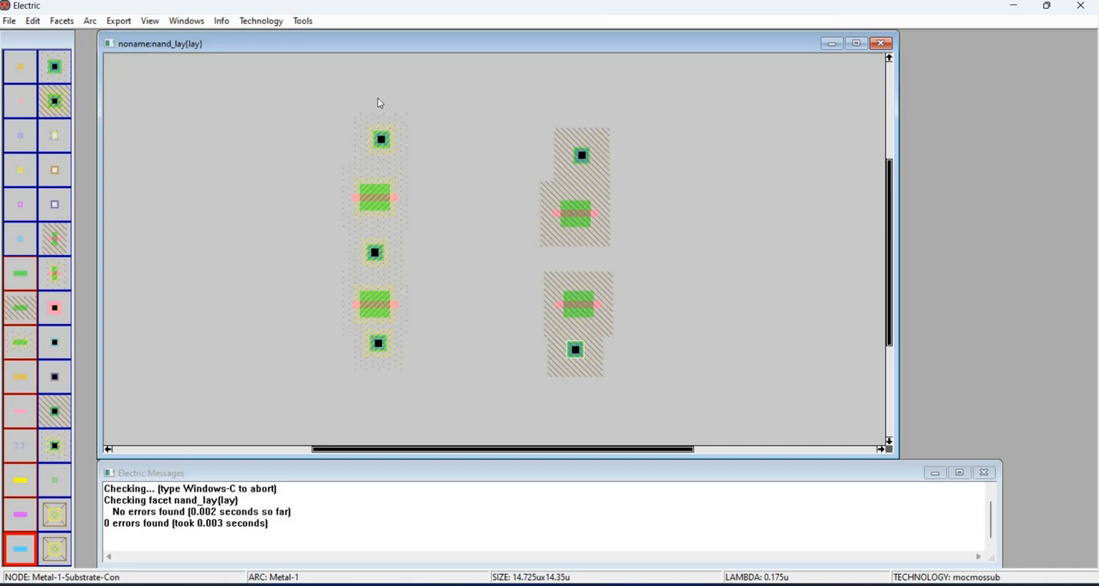
pyautogui.click(378, 94)
pyautogui.click(60, 103)
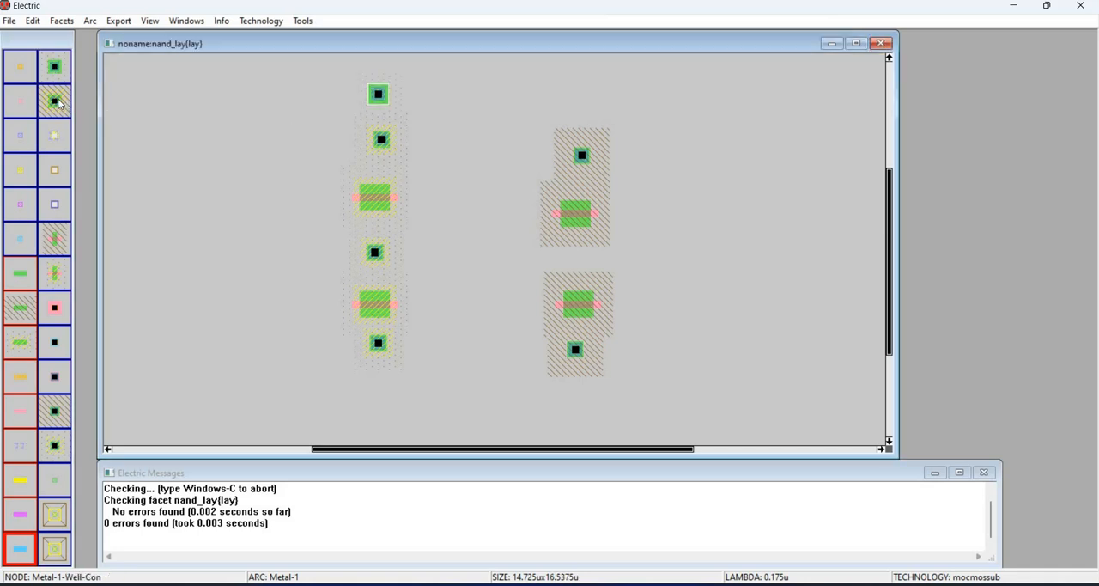
pyautogui.click(573, 396)
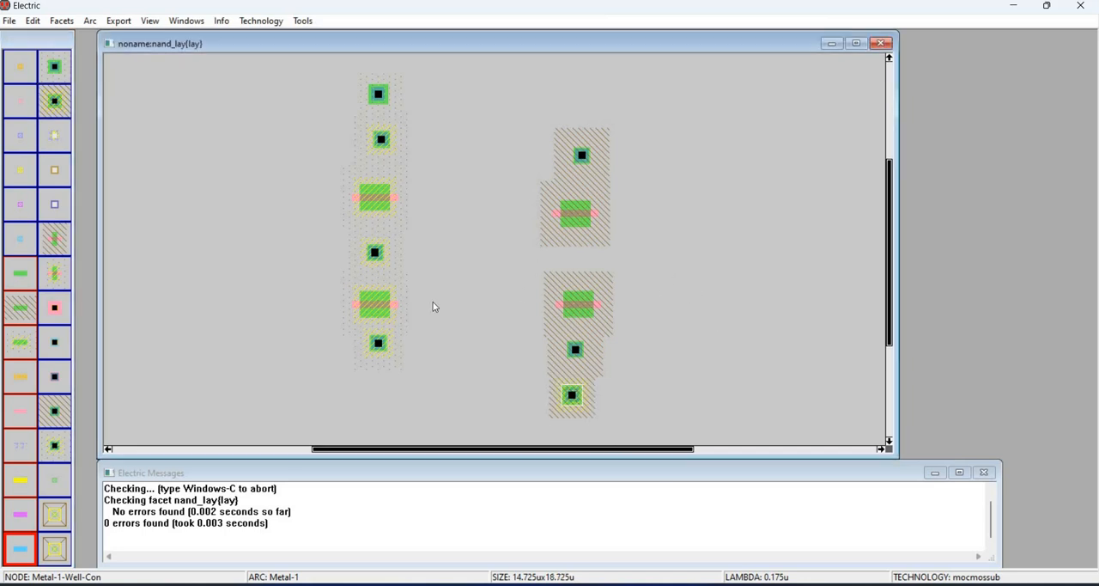
# - Move the whole N-transistor column close beside the P-transistor column, with the upper N-transistor level with the upper P-transistor
pyautogui.moveTo(501, 103); pyautogui.dragTo(661, 423)
pyautogui.press('Left')
pyautogui.press('Left')
pyautogui.press('Left')
pyautogui.press('Left')
pyautogui.press('Left')
pyautogui.press('Left')
pyautogui.press('Left')
pyautogui.press('Left')
pyautogui.press('Left')
pyautogui.press('Left')
pyautogui.press('Left')
pyautogui.press('Left')
pyautogui.press('Left')
pyautogui.press('Left')
pyautogui.press('Left')
pyautogui.press('Left')
pyautogui.press('Left')
pyautogui.press('Left')
pyautogui.press('Left')
pyautogui.press('Left')
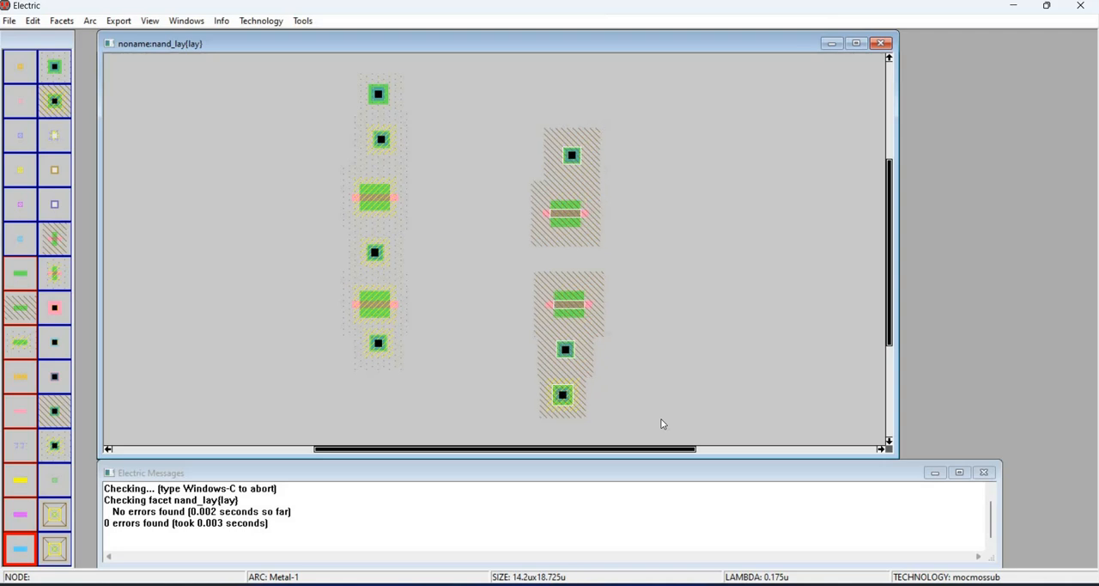
pyautogui.press('Left')
pyautogui.press('Left')
pyautogui.press('Left')
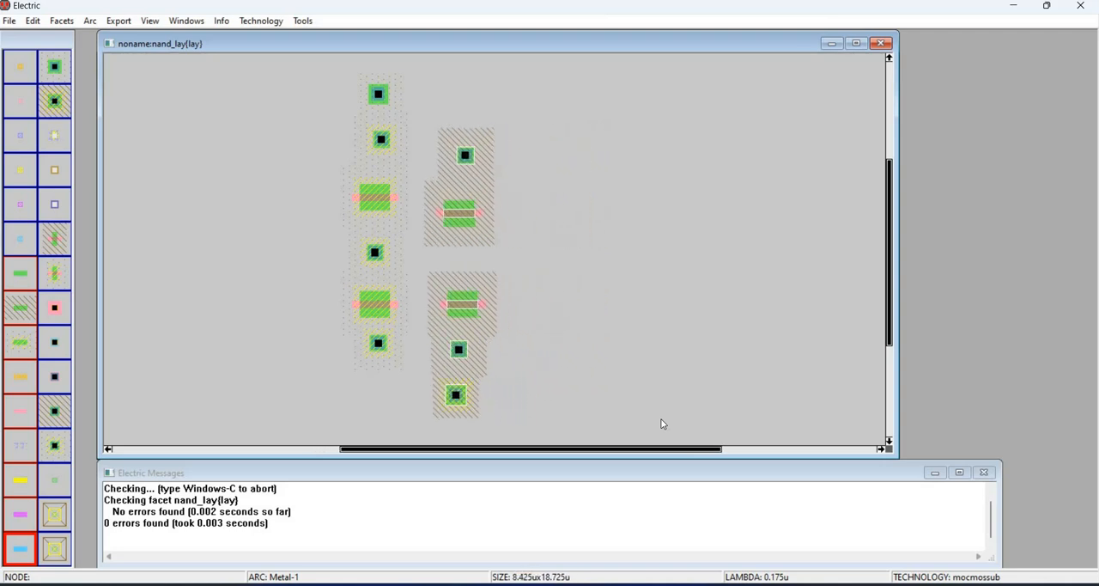
pyautogui.press('Up')
pyautogui.press('Up')
pyautogui.press('Left')
pyautogui.press('Left')
pyautogui.press('Up')
pyautogui.press('Up')
pyautogui.press('Up')
pyautogui.press('Left')
pyautogui.press('Left')
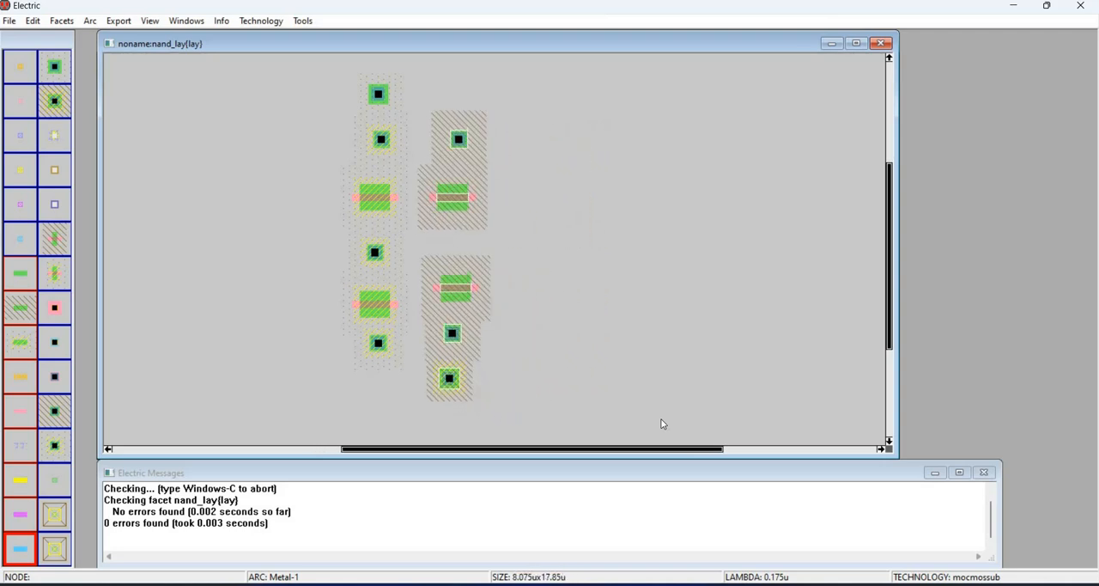
pyautogui.press('Left')
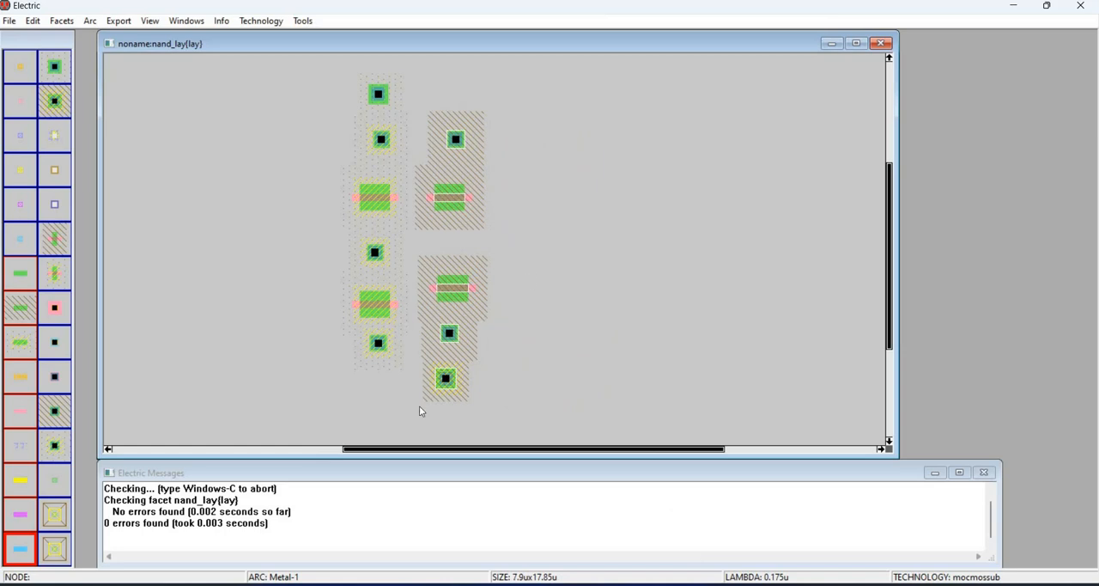
# - Move the lower N-transistor and the two contacts below it down, level with the lower P-transistor
pyautogui.moveTo(532, 276); pyautogui.dragTo(429, 386)
pyautogui.press('Down')
pyautogui.press('Down')
pyautogui.press('Down')
pyautogui.press('Down')
pyautogui.press('Down')
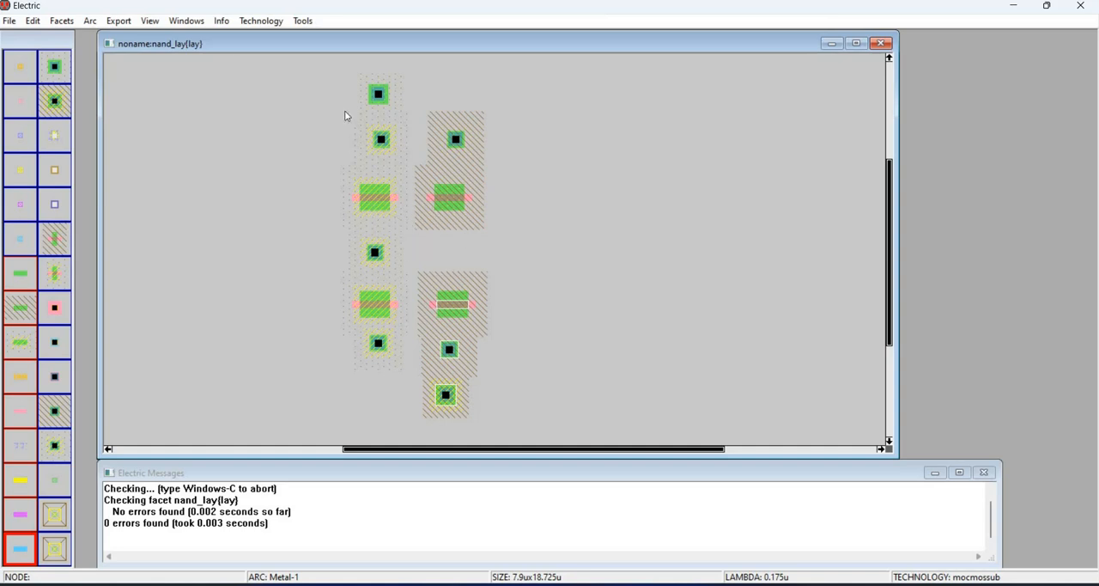
# - Run a design rule check on the nand_lay layout
pyautogui.click(303, 21)
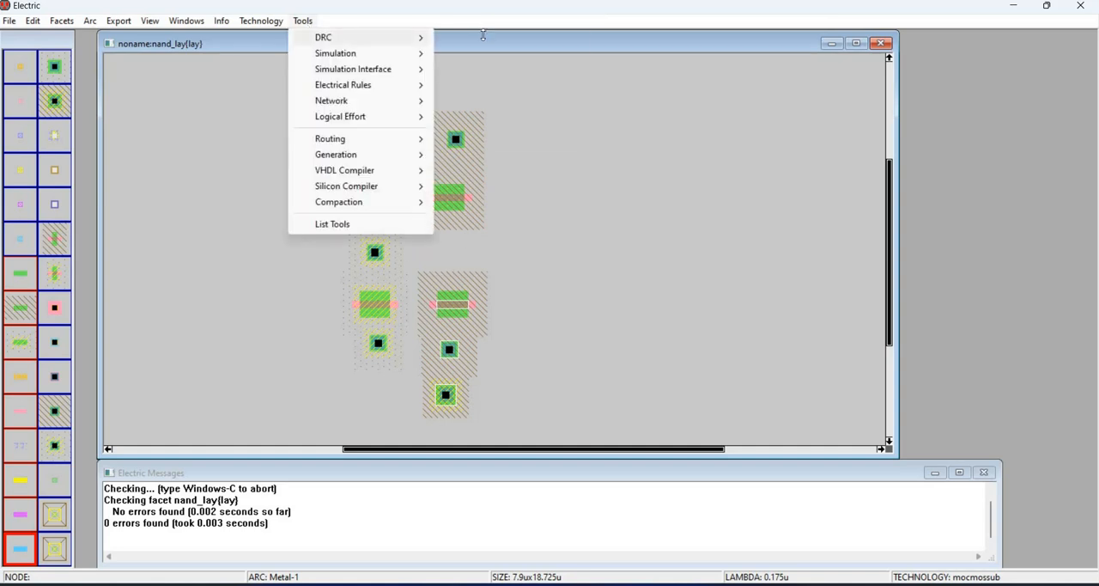
pyautogui.moveTo(378, 36)
pyautogui.click(473, 39)
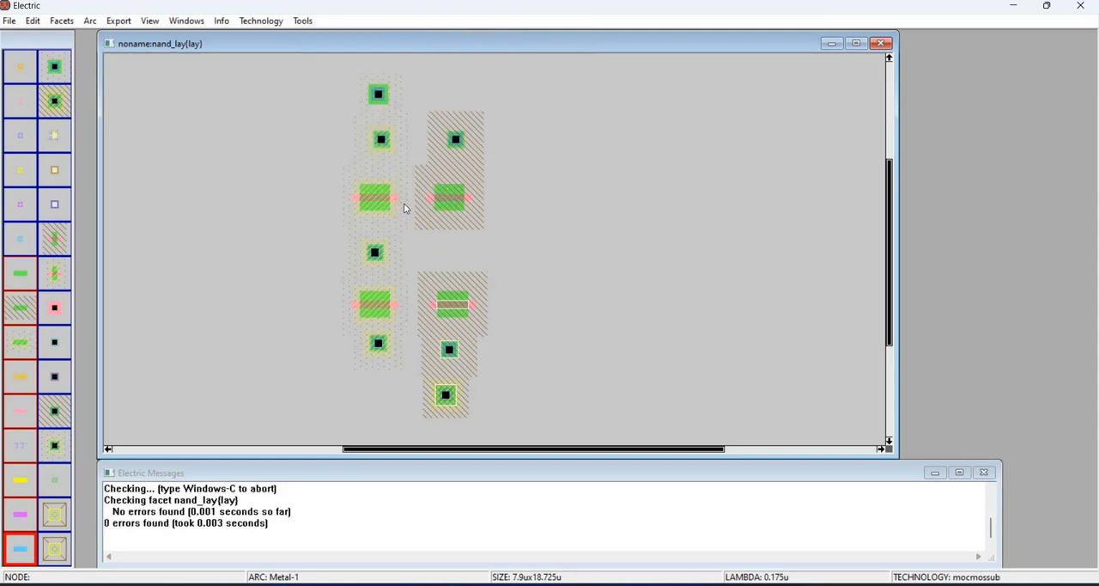
# - Connect the gates of the upper transistor pair and of the lower transistor pair with Polysilicon-1 arcs
pyautogui.click(398, 199)
pyautogui.rightClick(431, 197)
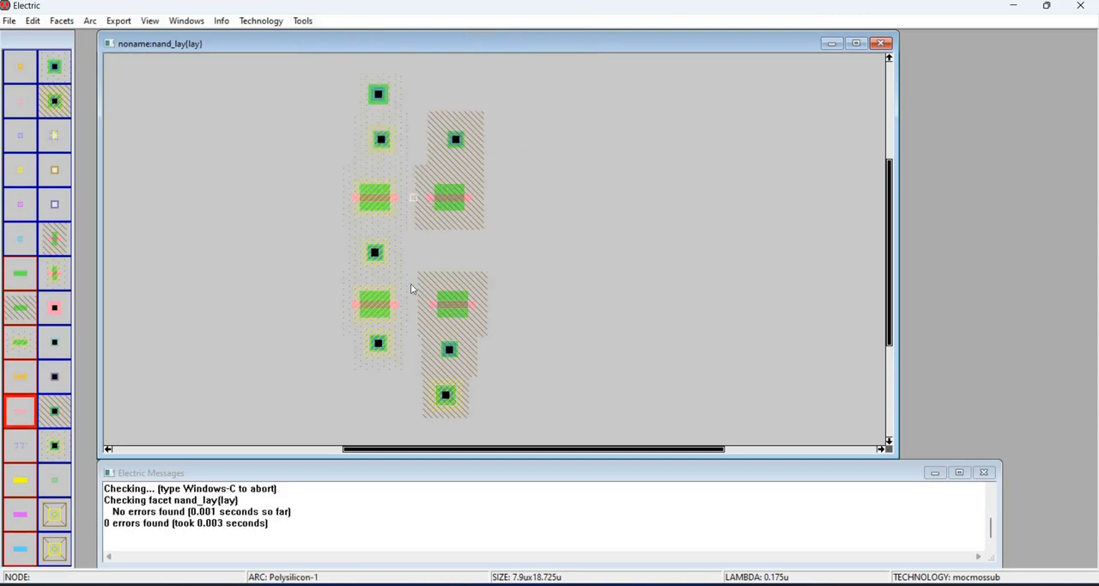
pyautogui.click(398, 304)
pyautogui.rightClick(420, 304)
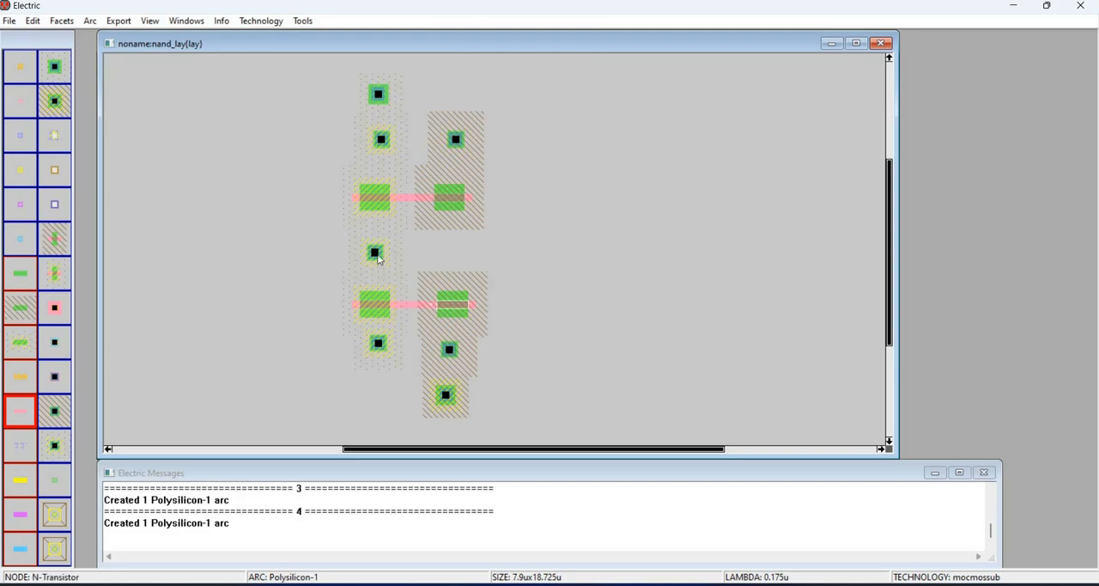
# - Connect both P-transistors to the P-active contact between them with P-Active arcs
pyautogui.click(376, 205)
pyautogui.rightClick(379, 244)
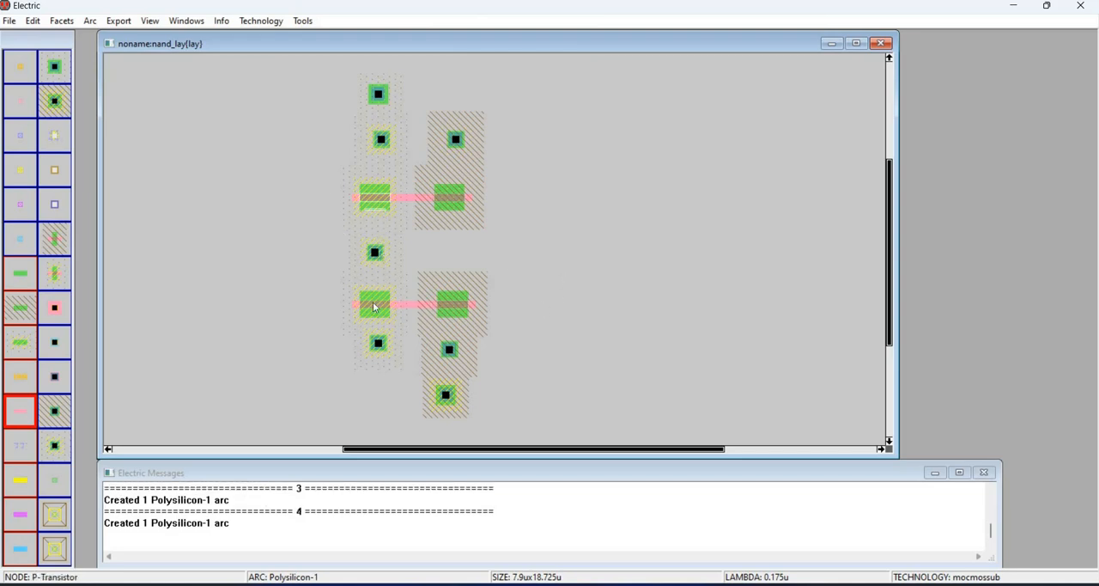
pyautogui.click(380, 291)
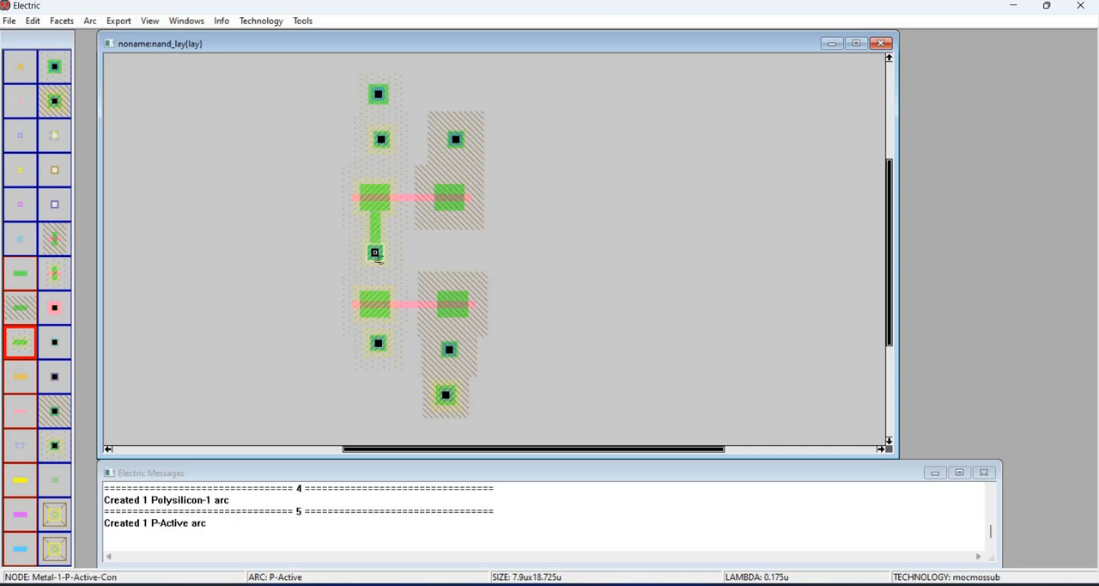
pyautogui.rightClick(376, 254)
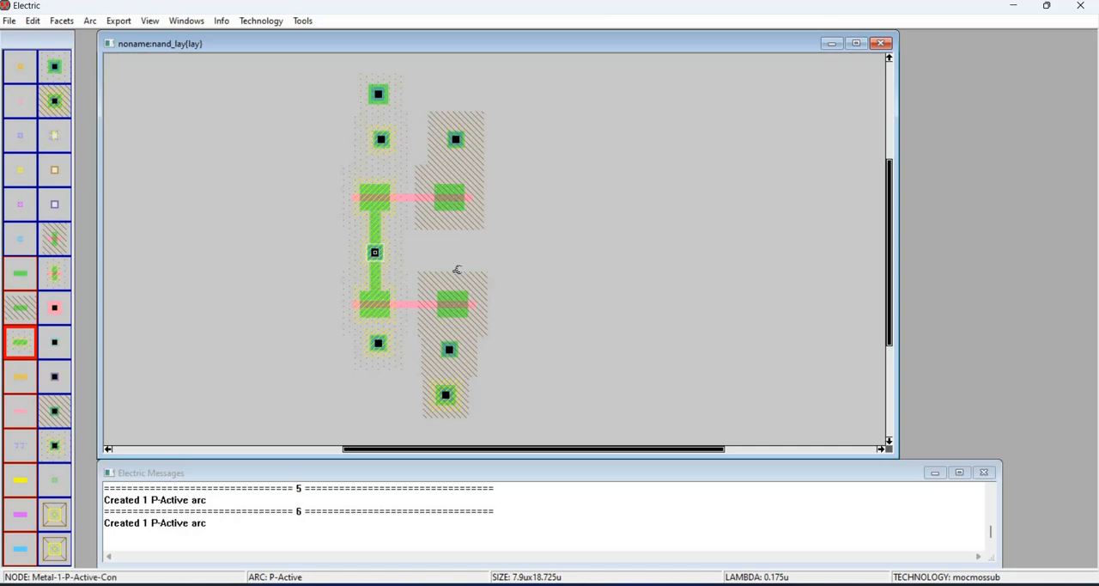
# - Join the two N-transistors with an N-Active arc and connect the lower one to the N-active contact below it
pyautogui.click(452, 302)
pyautogui.moveTo(450, 304); pyautogui.dragTo(451, 309, button='right')
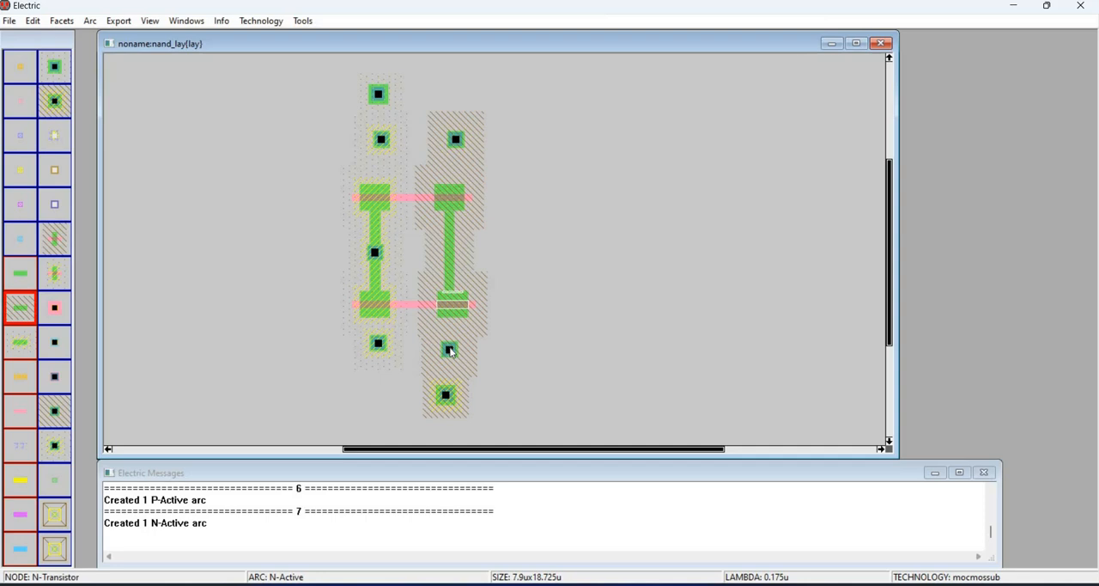
pyautogui.click(456, 320)
pyautogui.rightClick(453, 347)
# - Connect the outer ends of both P-transistors to their P-active contacts with P-Active arcs, nudging the top contact one grid step left
pyautogui.click(378, 319)
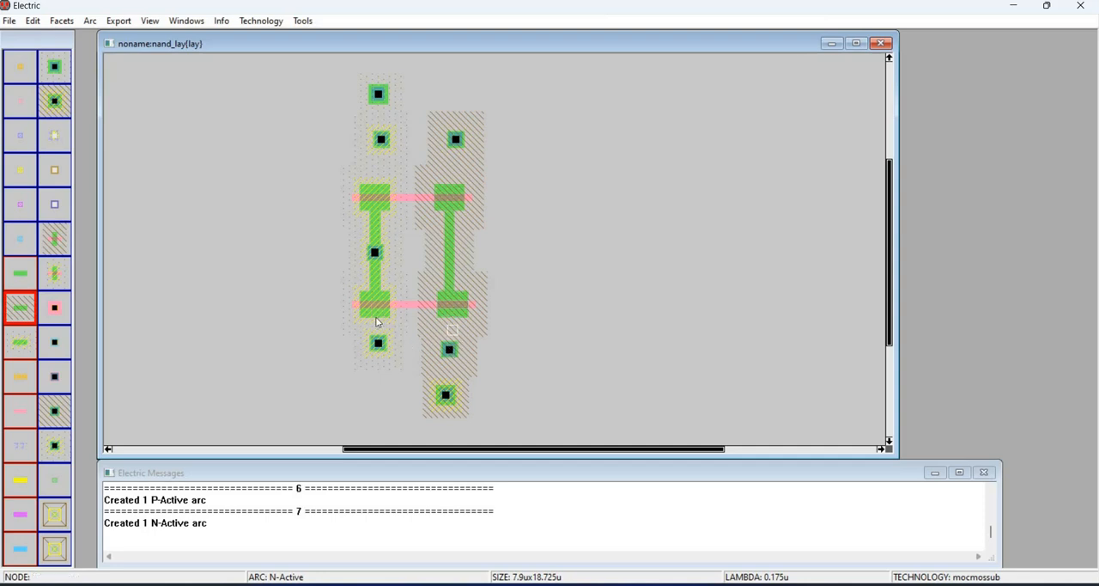
pyautogui.click(375, 192)
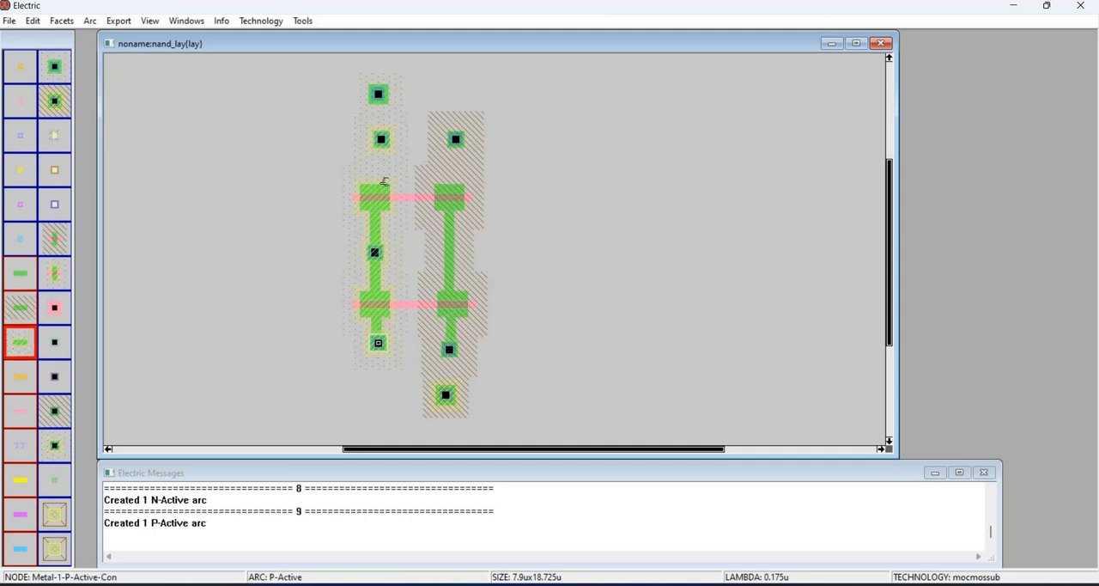
pyautogui.rightClick(400, 138)
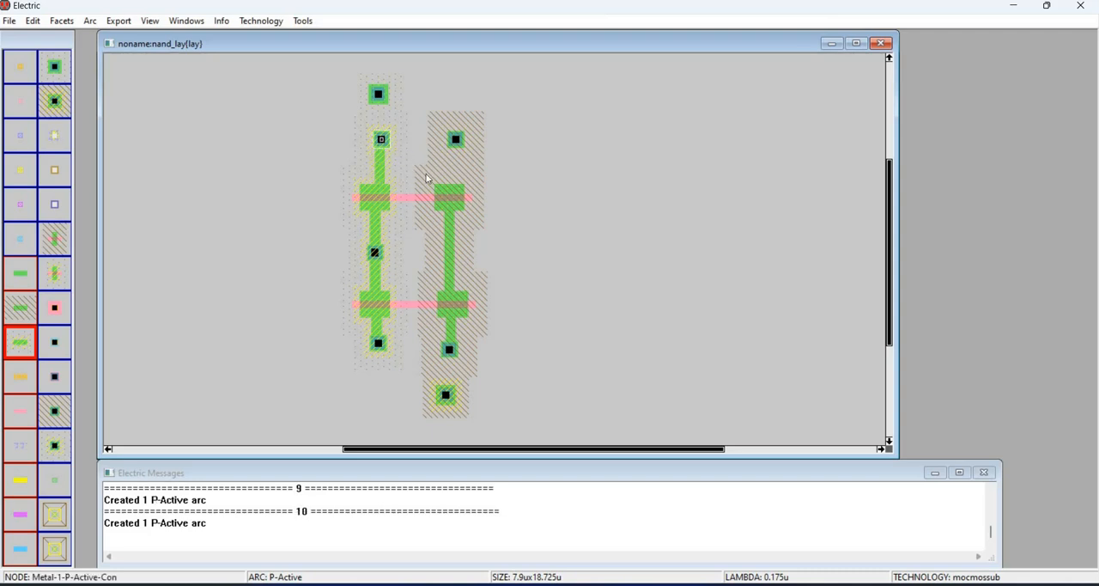
pyautogui.press('Left')
# - Connect the upper N-transistor to the contact above it with an N-Active arc and nudge that contact one grid step left
pyautogui.click(450, 195)
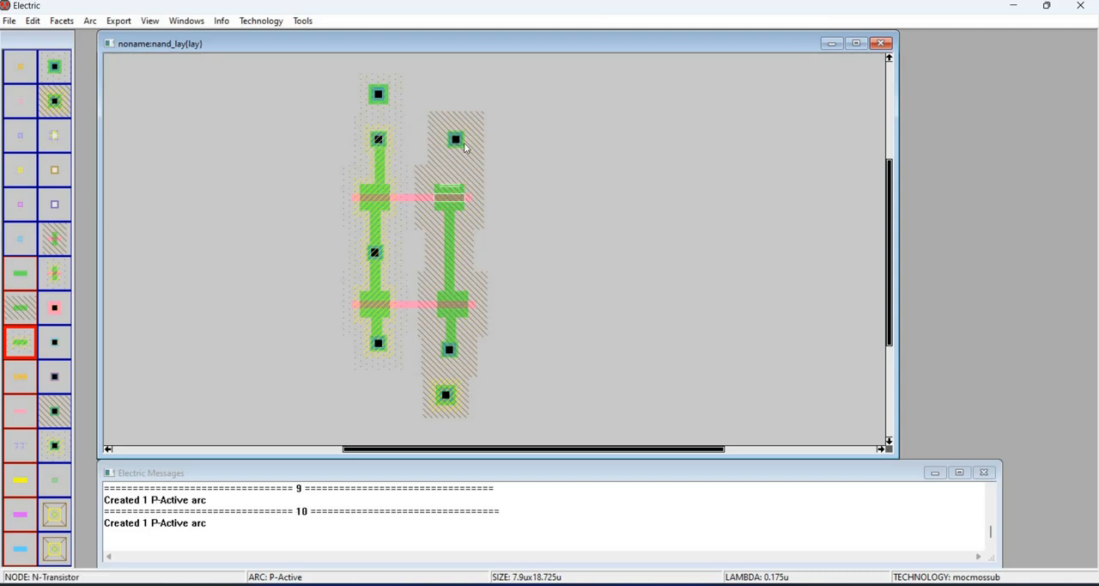
pyautogui.rightClick(456, 140)
pyautogui.press('Left')
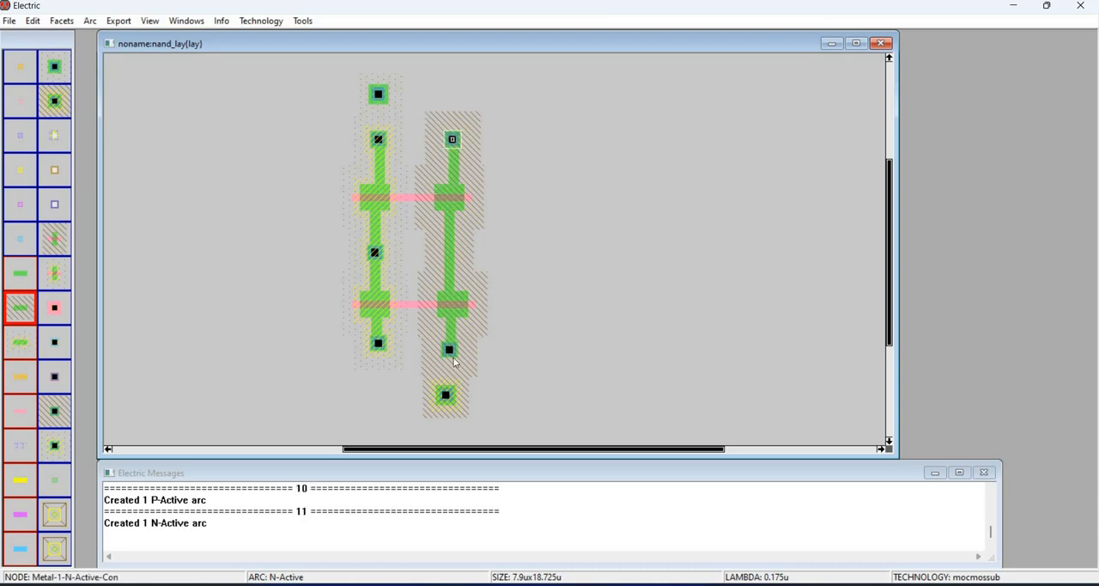
# - Wire the bottom N-active contact to the well contact and the top P-active contact to the substrate contact in Metal-1, nudging the well contact right and up
pyautogui.click(449, 352)
pyautogui.rightClick(447, 396)
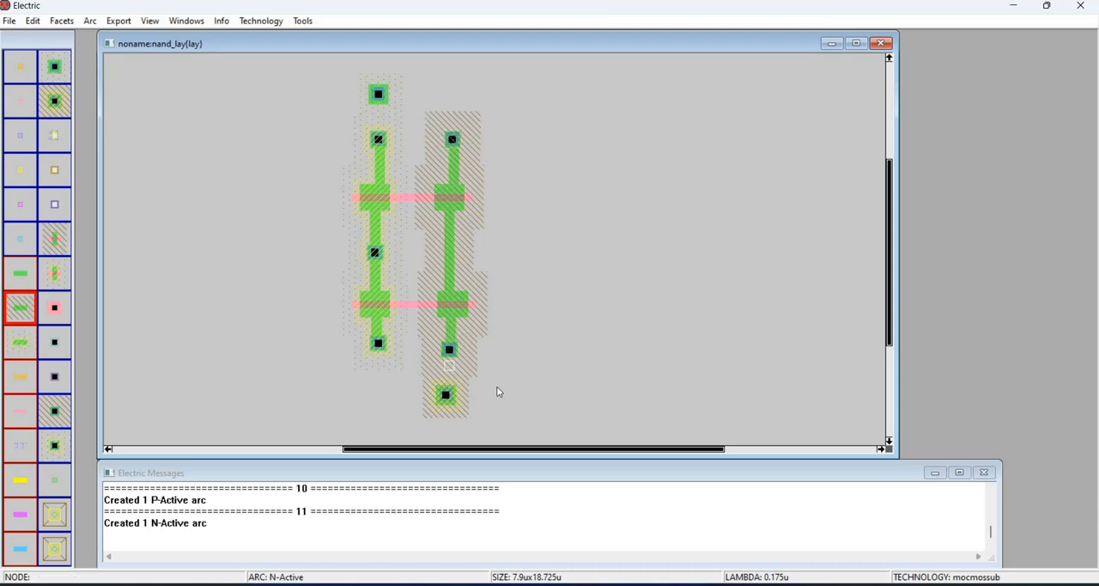
pyautogui.press('Right')
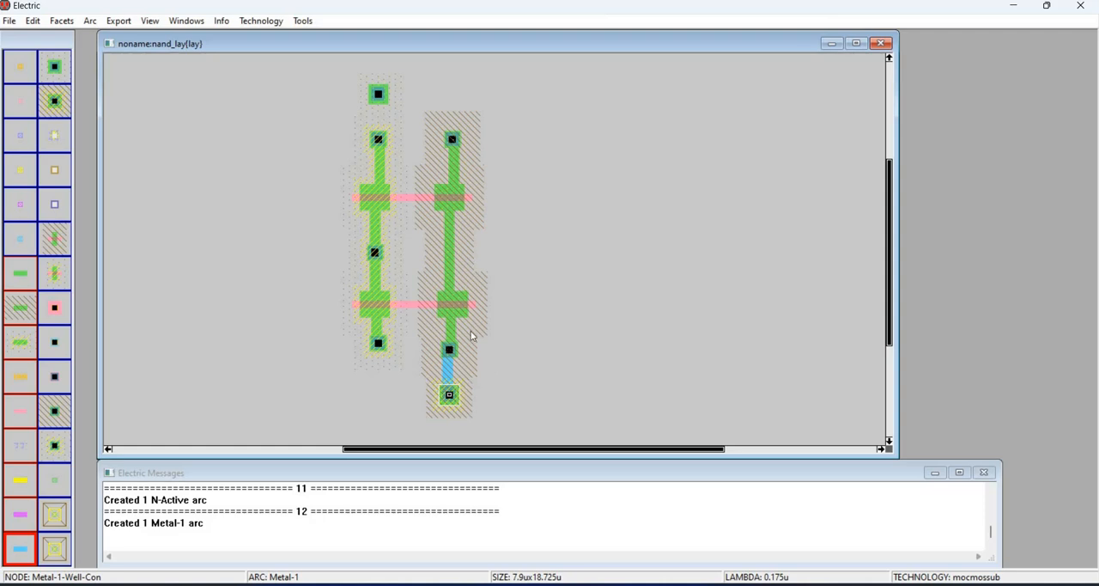
pyautogui.press('Up')
pyautogui.press('Up')
pyautogui.click(378, 139)
pyautogui.rightClick(376, 97)
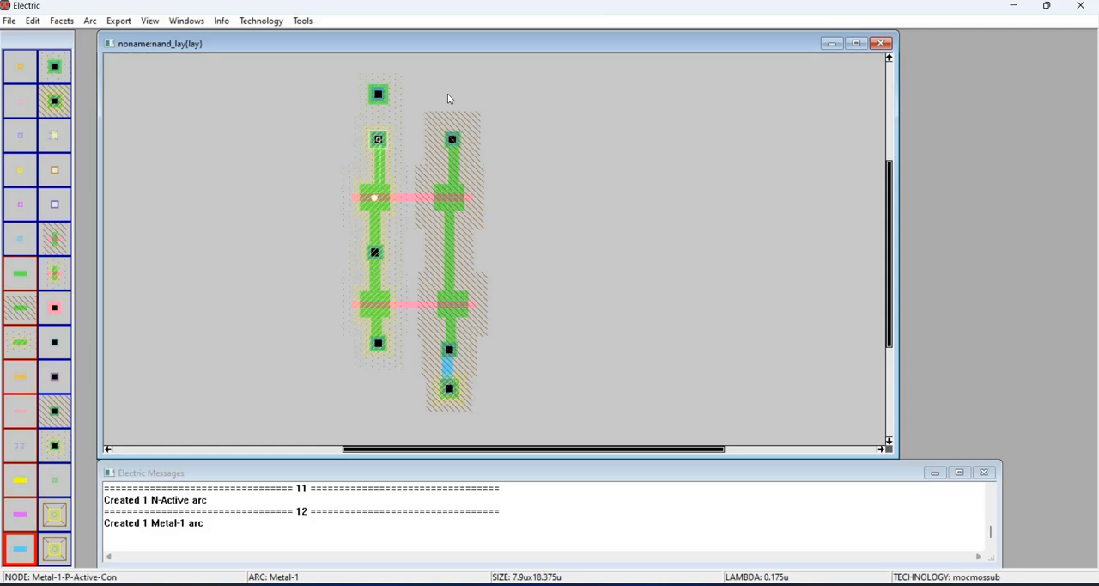
pyautogui.click(462, 139)
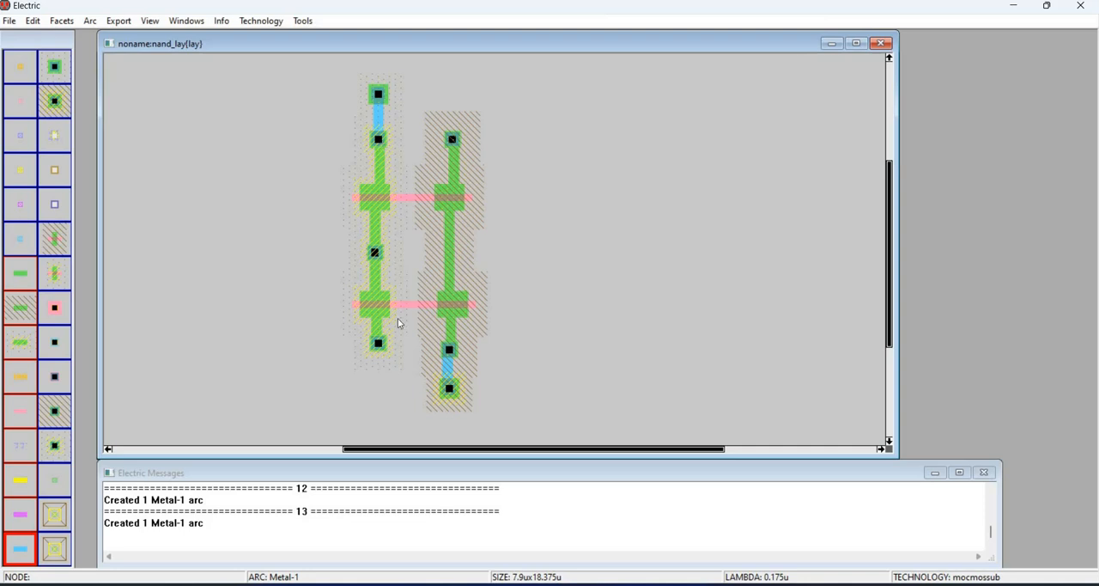
pyautogui.click(379, 143)
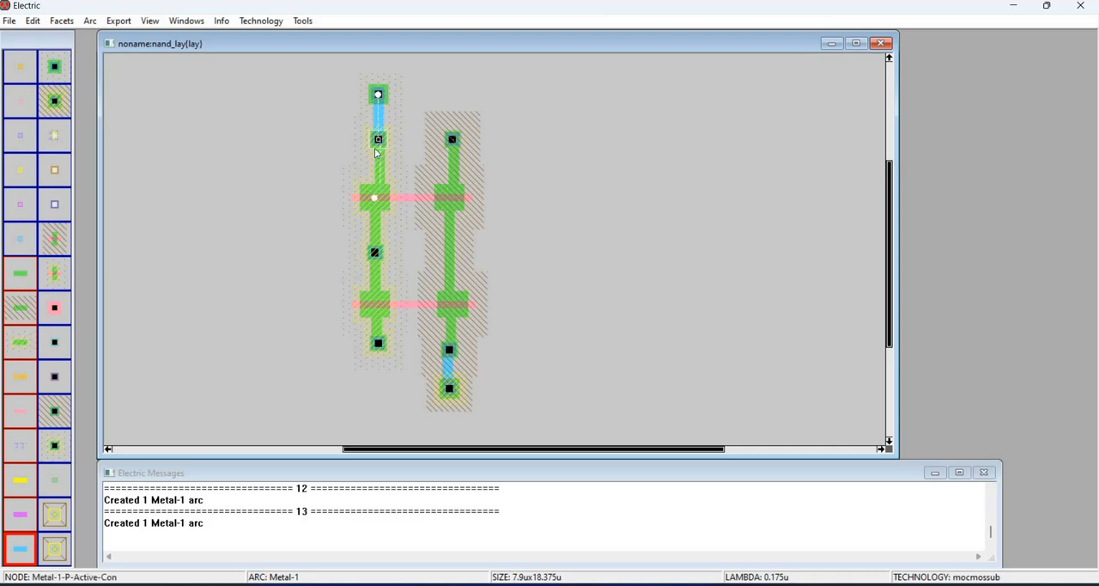
pyautogui.click(381, 345)
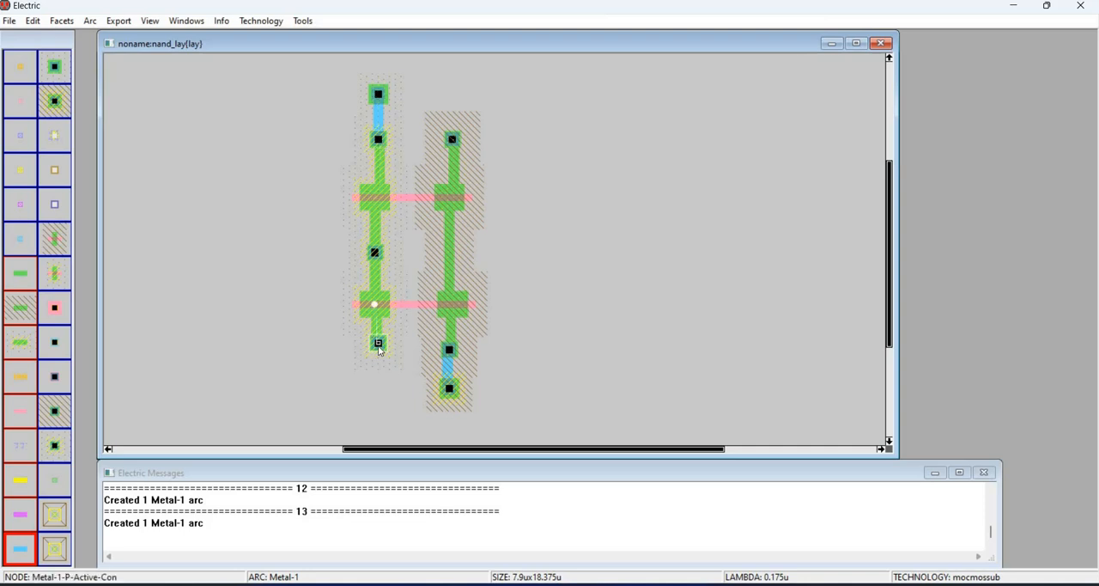
pyautogui.click(379, 143)
pyautogui.rightClick(405, 145)
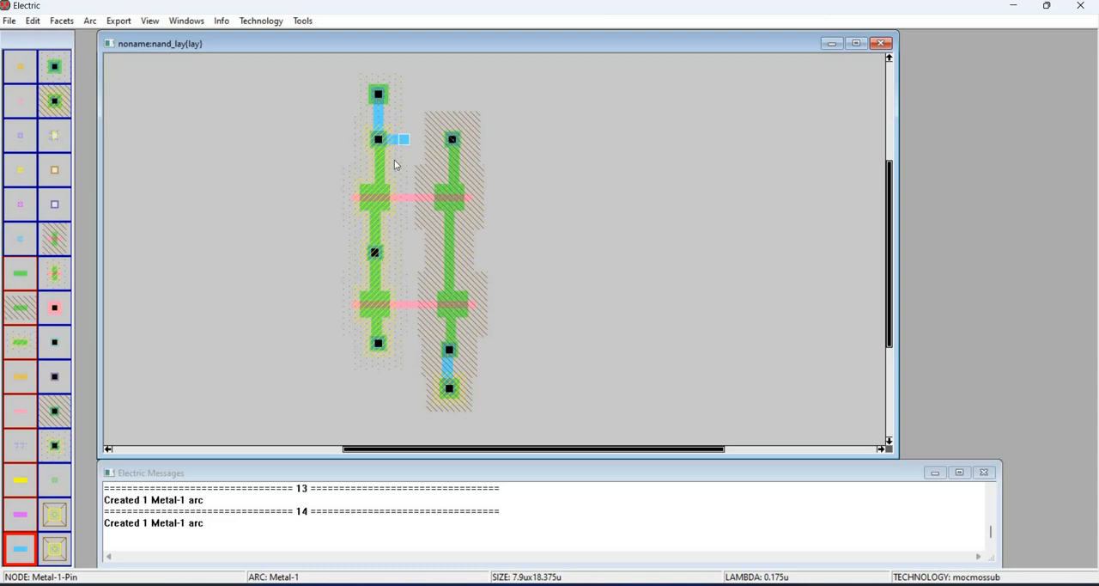
pyautogui.press('Delete')
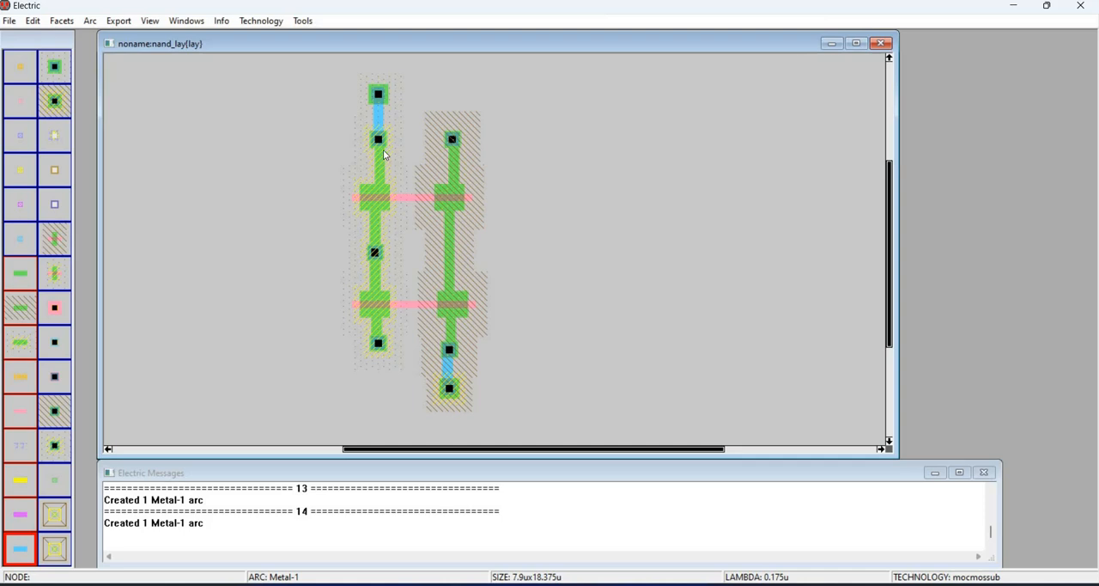
# - Route a Metal-1 connection from the top P-active contact down beside the P-transistors to the bottom P-active contact
pyautogui.click(387, 158)
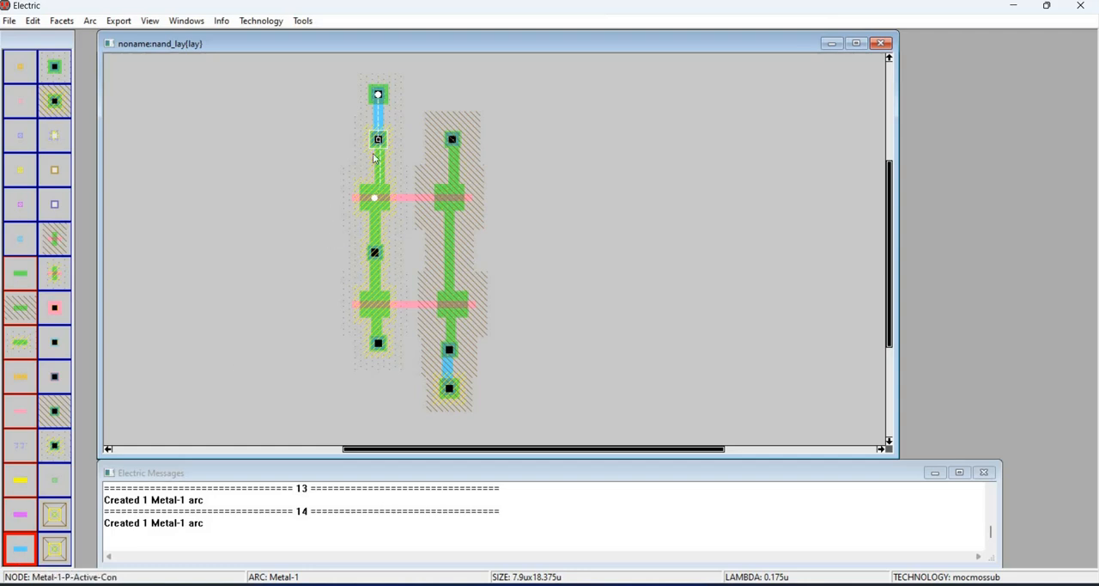
pyautogui.moveTo(389, 134); pyautogui.dragTo(399, 143)
pyautogui.rightClick(405, 143)
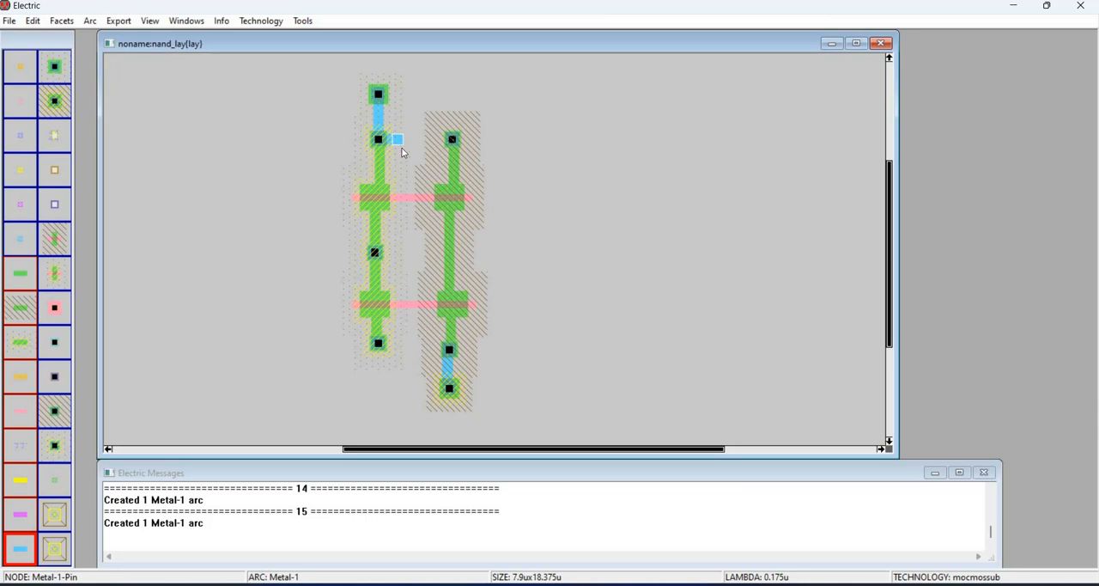
pyautogui.rightClick(399, 342)
pyautogui.rightClick(377, 343)
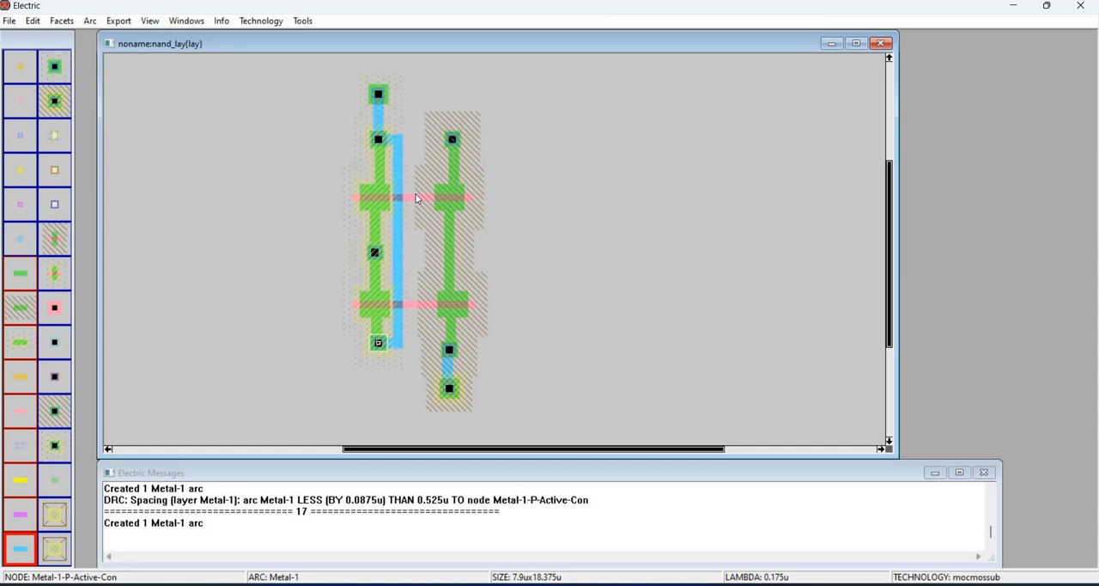
# - Run the design rule check on the layout and show the first reported error
pyautogui.click(302, 20)
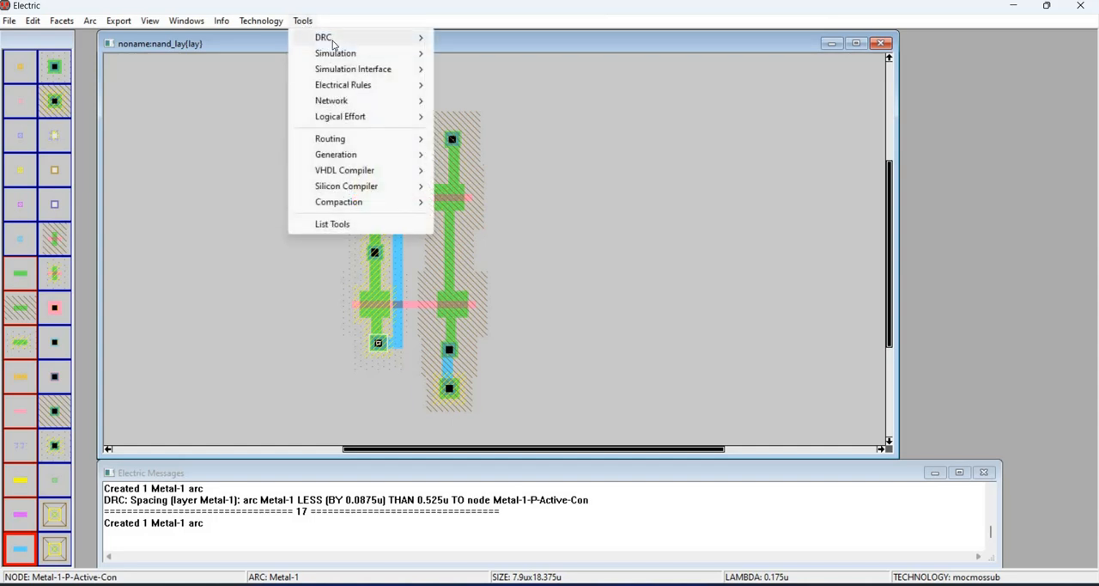
pyautogui.click(432, 35)
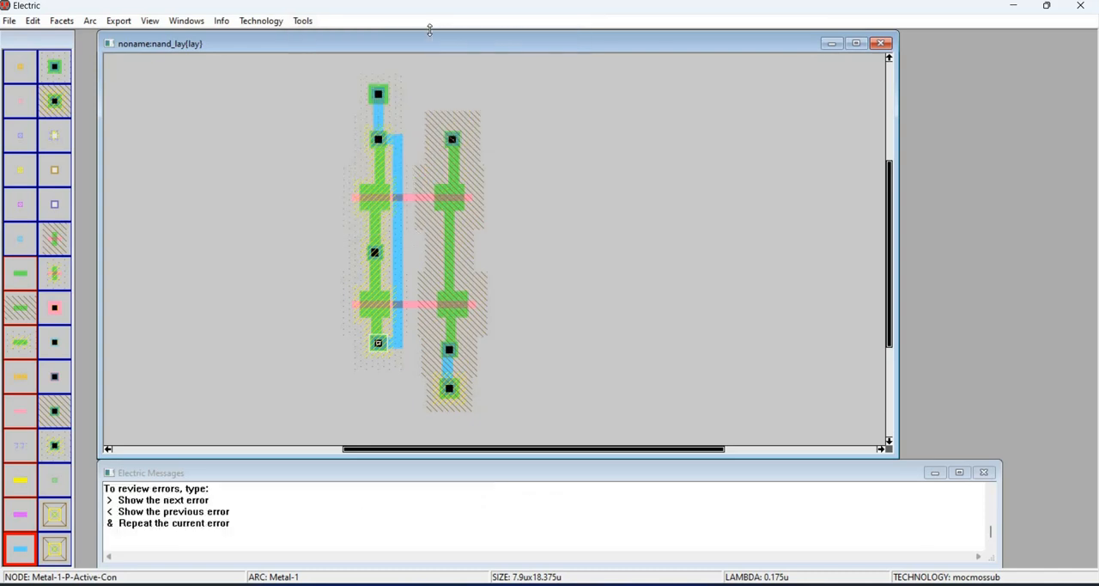
pyautogui.press('>')
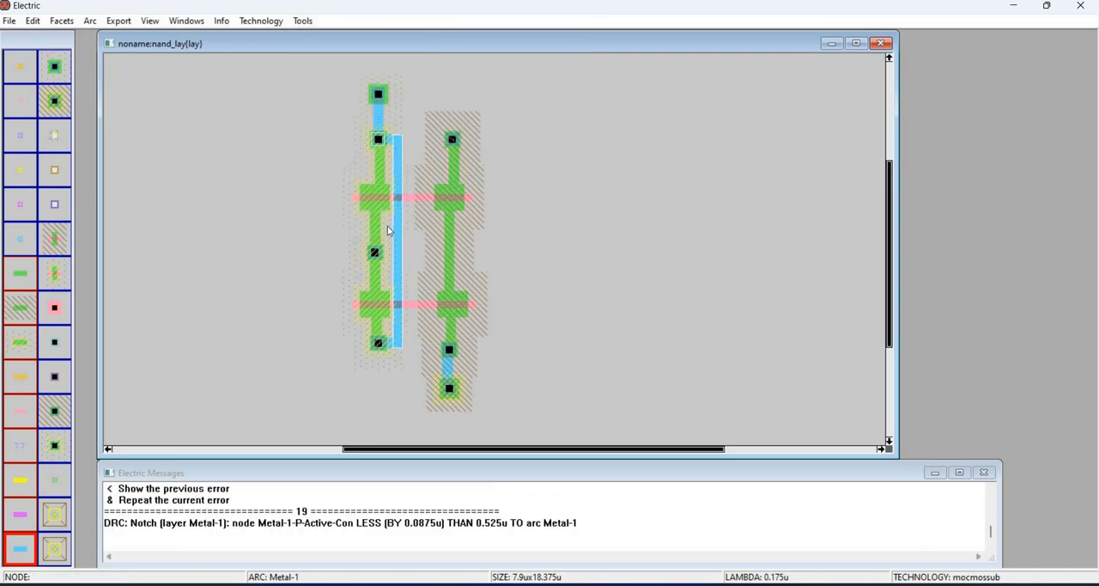
# - Nudge the vertical Metal-1 arc beside the P-transistors one grid step right, away from the middle P-active contact
pyautogui.press('Right')
pyautogui.click(413, 250)
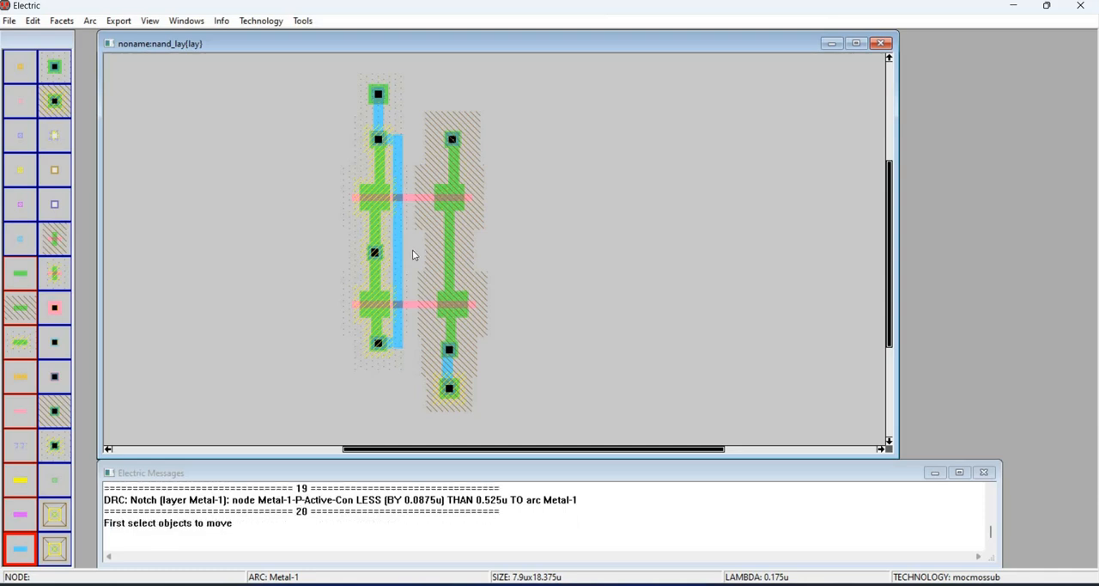
pyautogui.moveTo(413, 255); pyautogui.dragTo(432, 250)
pyautogui.press('Right')
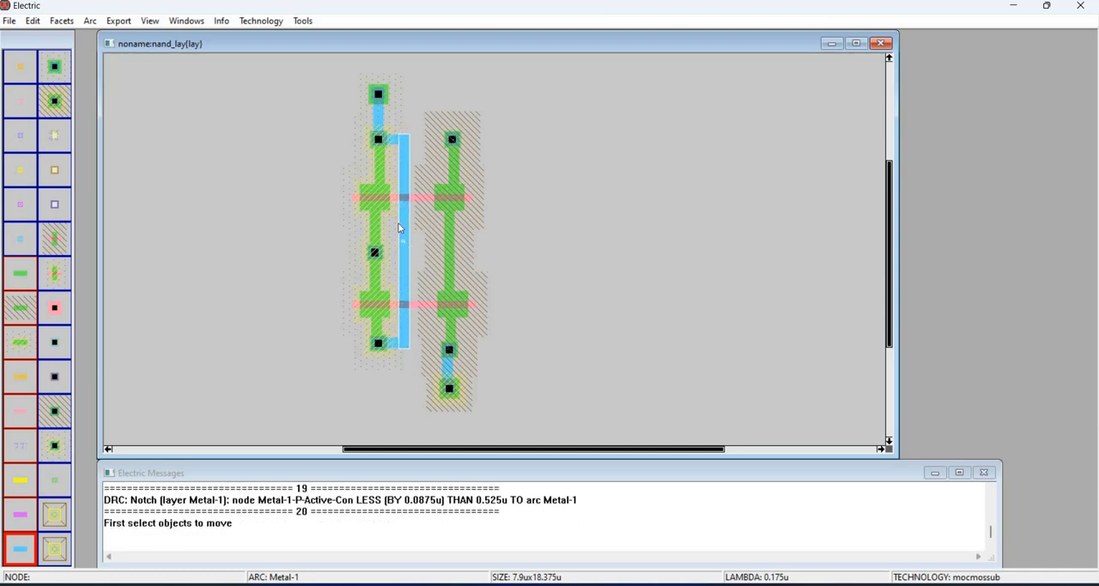
# - Run the design rule check again on the nand_lay facet and clear the selection
pyautogui.click(303, 21)
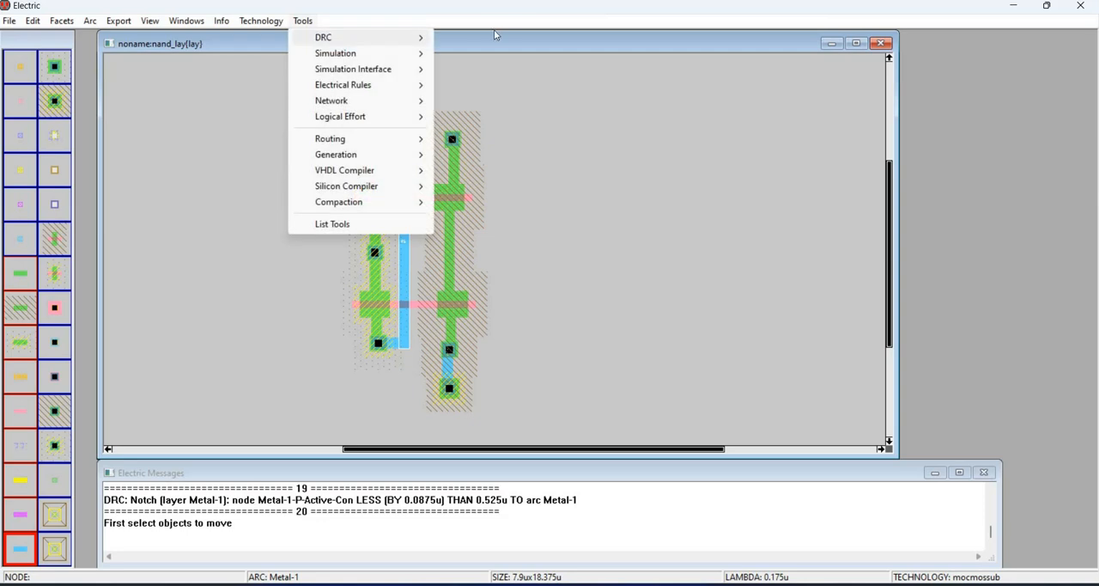
pyautogui.moveTo(322, 37)
pyautogui.click(494, 37)
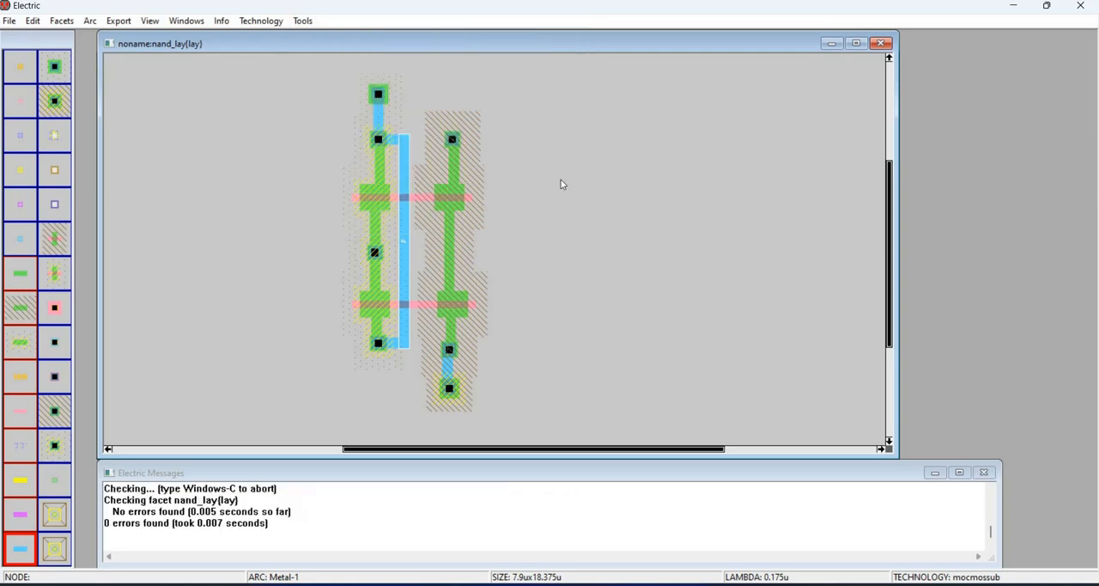
pyautogui.click(417, 316)
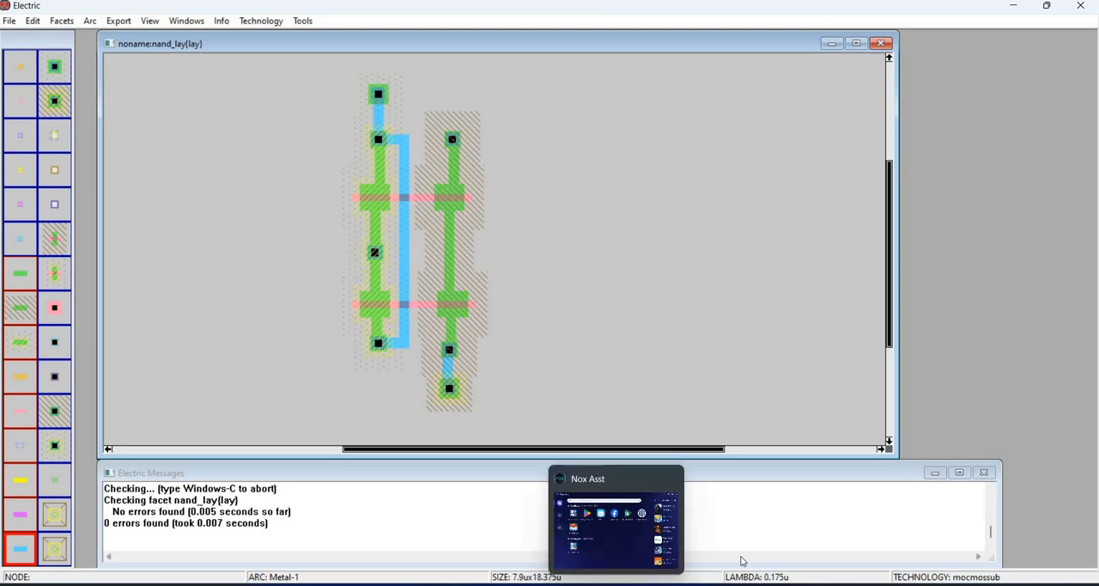
pyautogui.moveTo(678, 584)
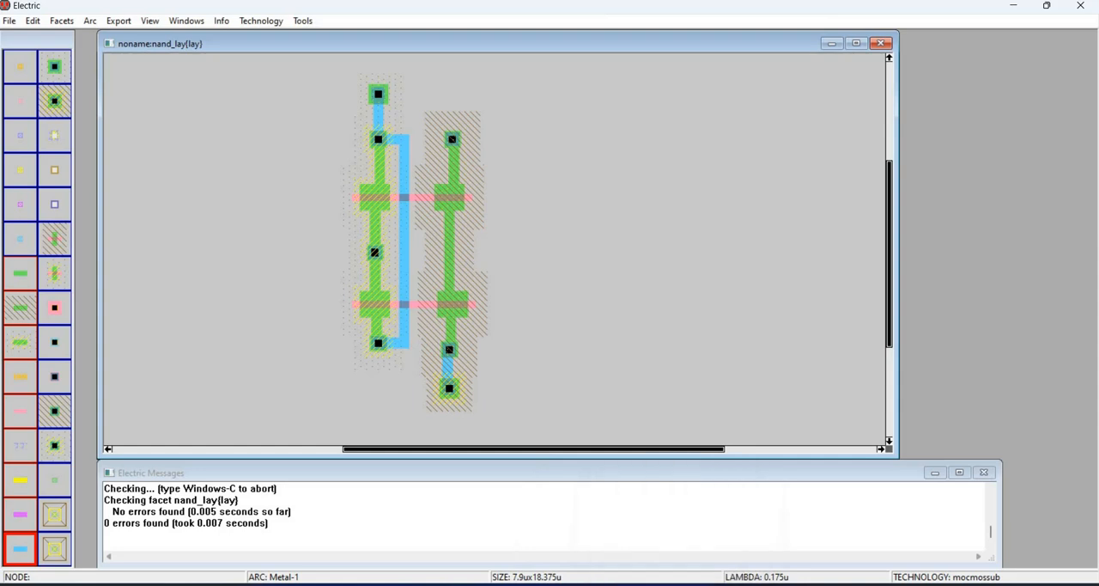
pyautogui.click(679, 584)
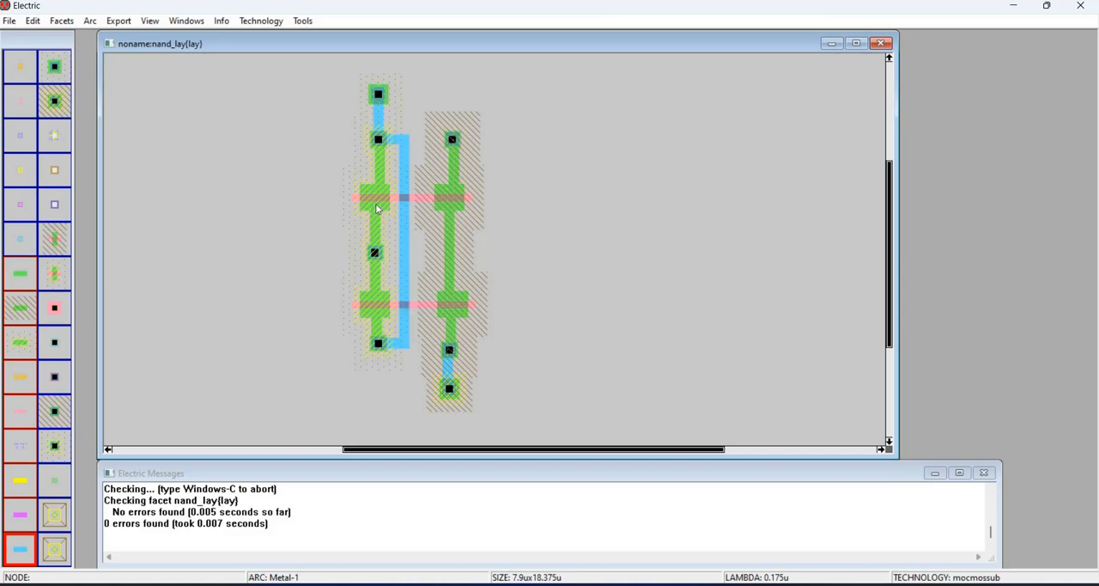
# - Connect the top N-active contact to the vertical Metal-1 route and extend a Metal-1 arc from that route to a new pin right of the N-transistors
pyautogui.click(53, 331)
pyautogui.moveTo(451, 140); pyautogui.dragTo(404, 140, button='right')
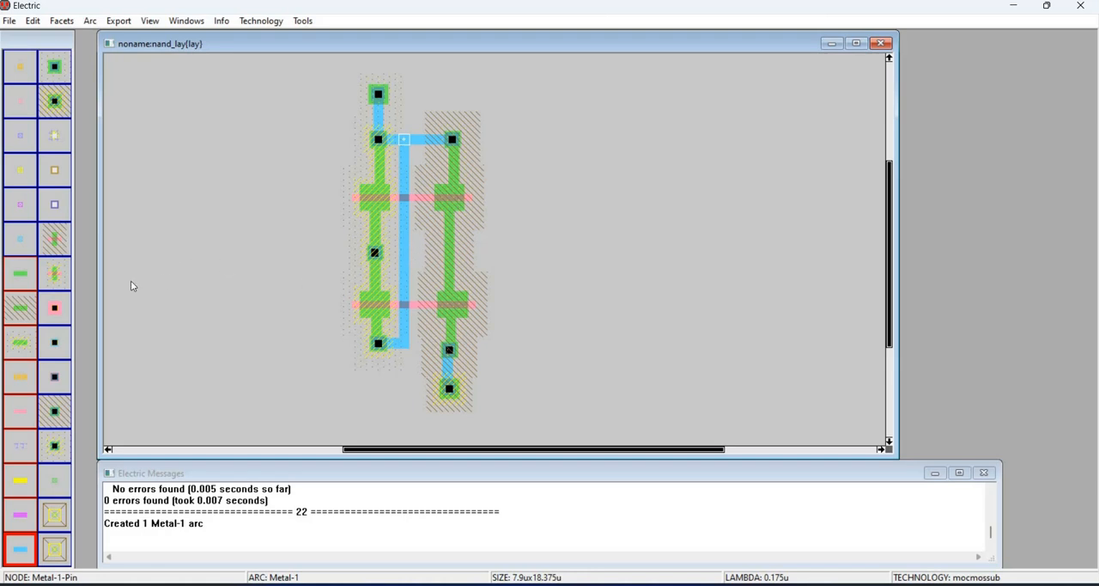
pyautogui.click(20, 238)
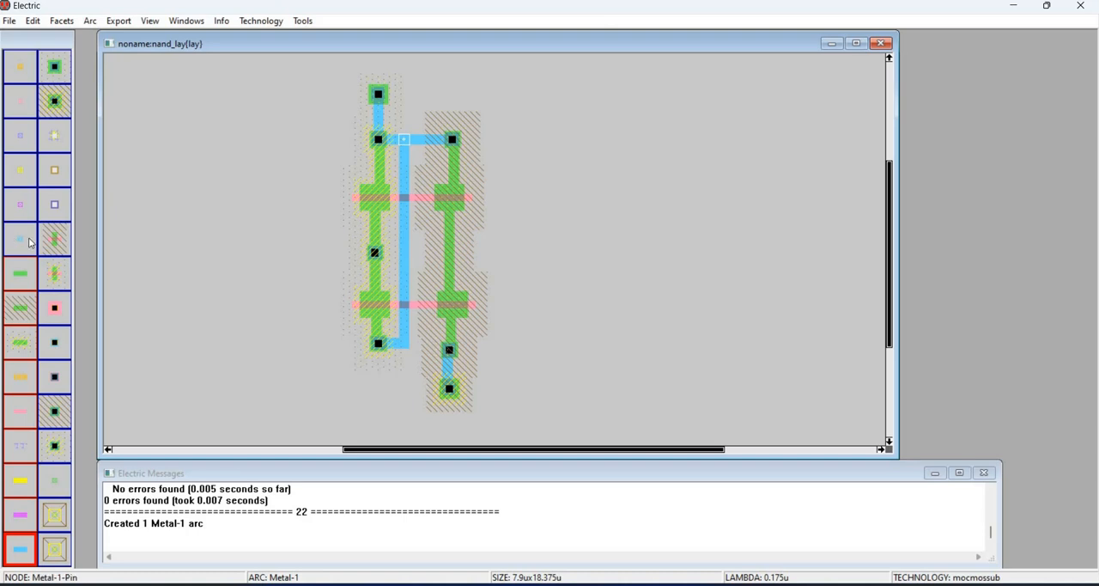
pyautogui.click(486, 252)
pyautogui.moveTo(439, 252); pyautogui.dragTo(404, 252, button='right')
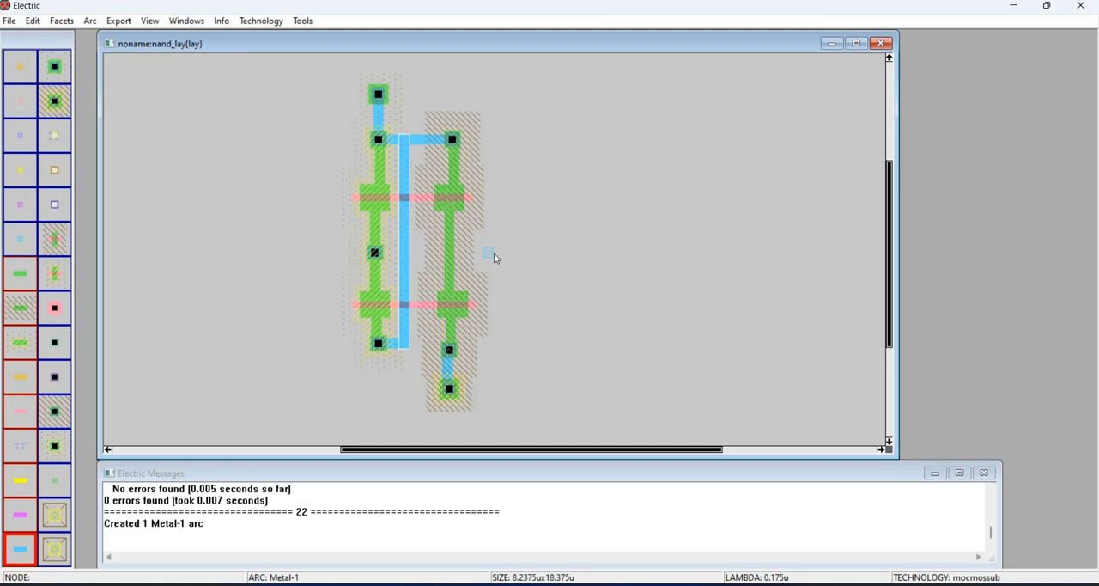
pyautogui.click(398, 318)
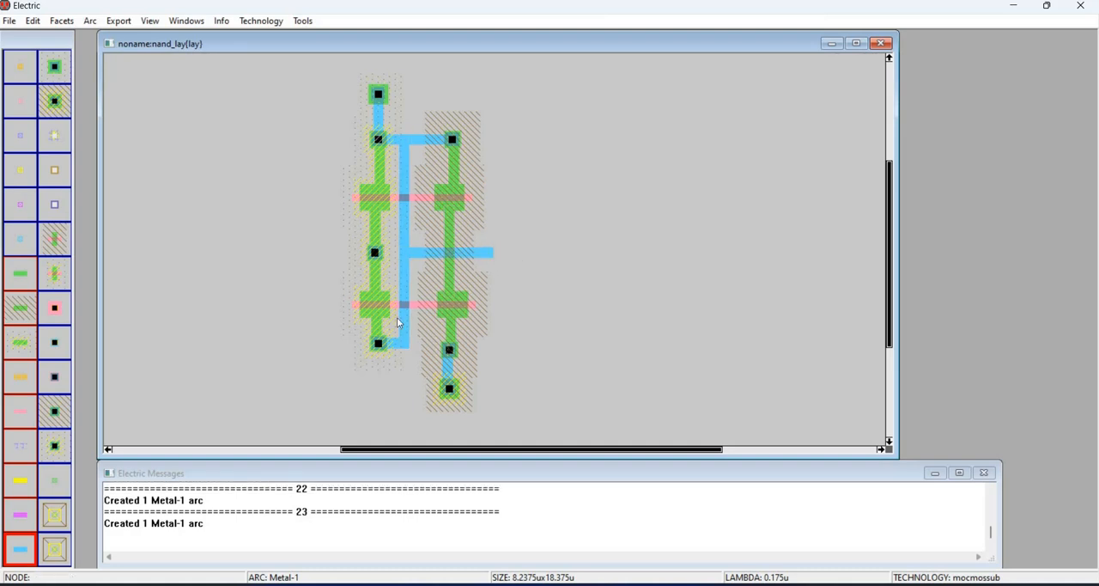
# - Route Metal-1 from the middle P-active contact left past the P-transistors and up beyond the top substrate contact
pyautogui.click(374, 254)
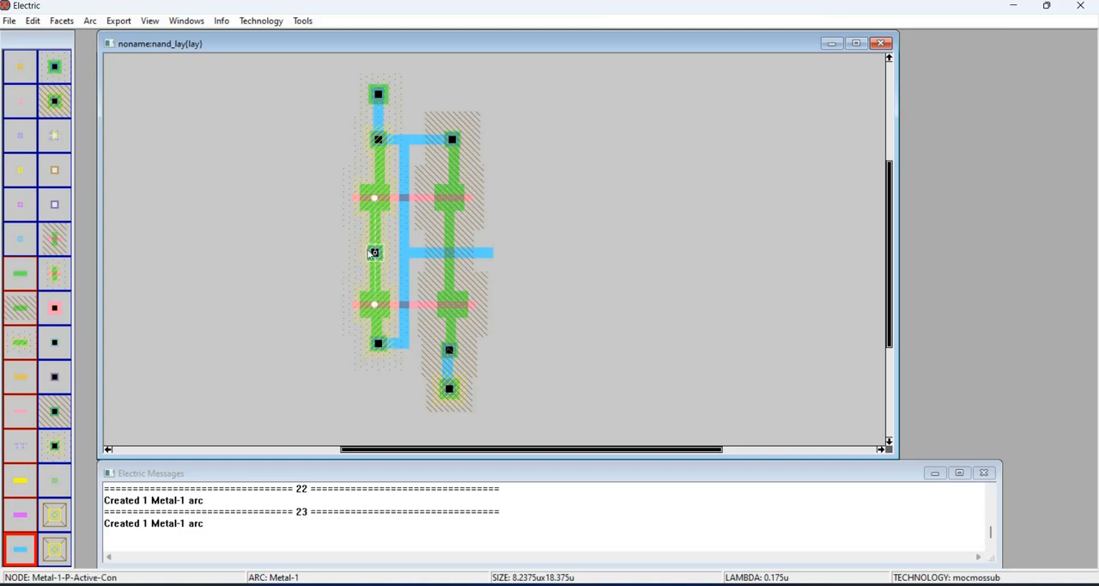
pyautogui.click(347, 249)
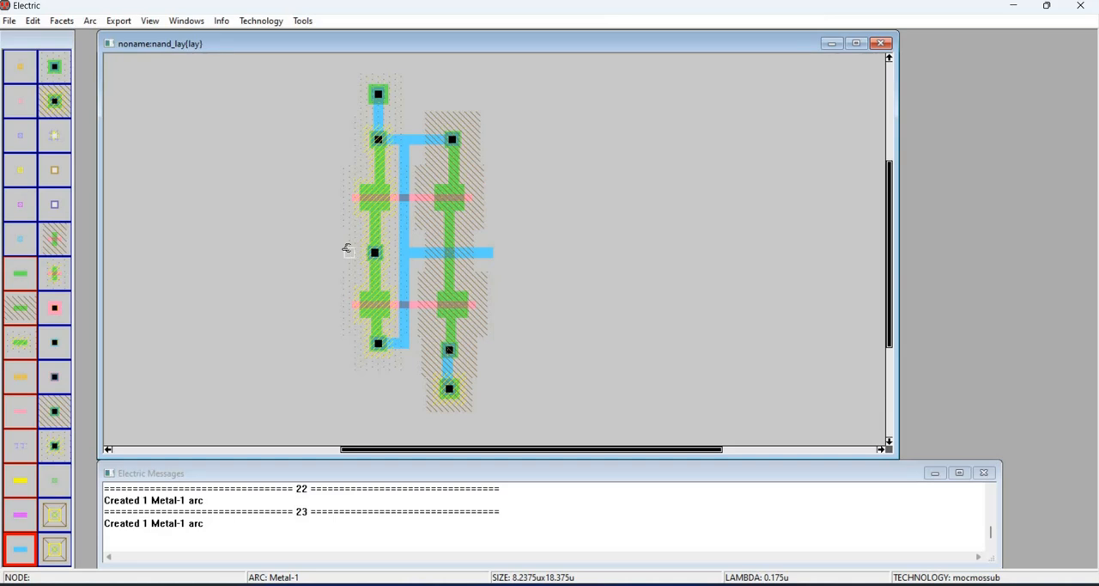
pyautogui.rightClick(339, 253)
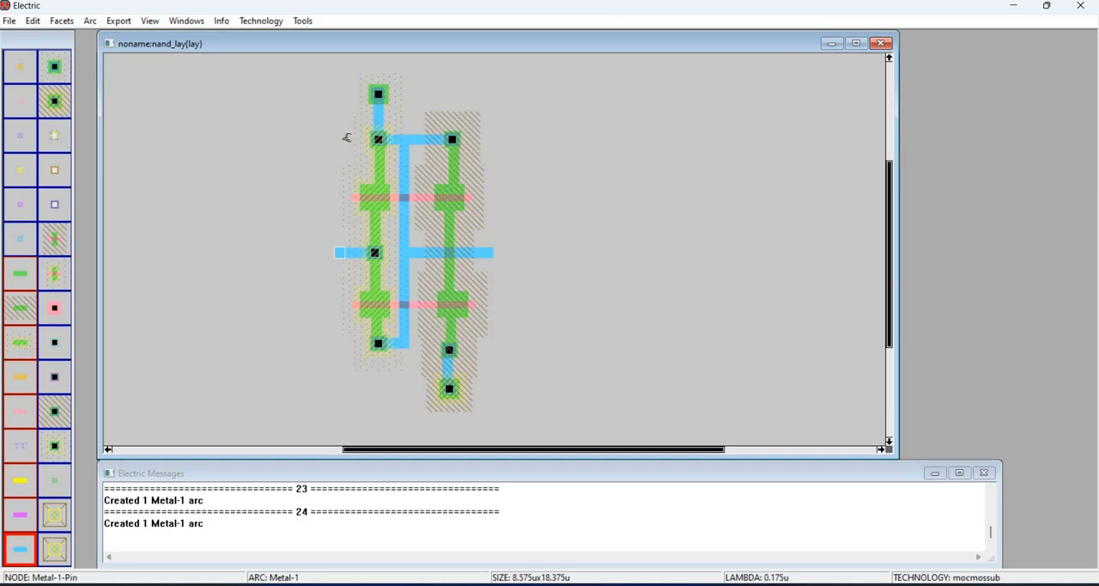
pyautogui.click(346, 137)
pyautogui.click(340, 82)
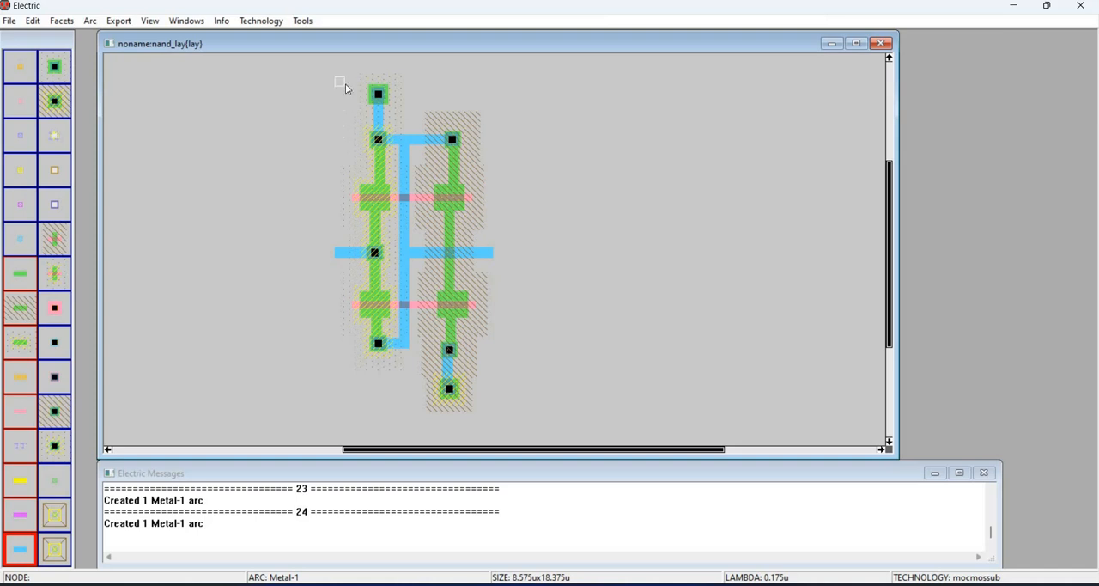
# - Extend both P-transistor gates to the left with Polysilicon-1 arcs and add a short Metal-1 stub below the bottom well contact
pyautogui.click(360, 198)
pyautogui.rightClick(331, 198)
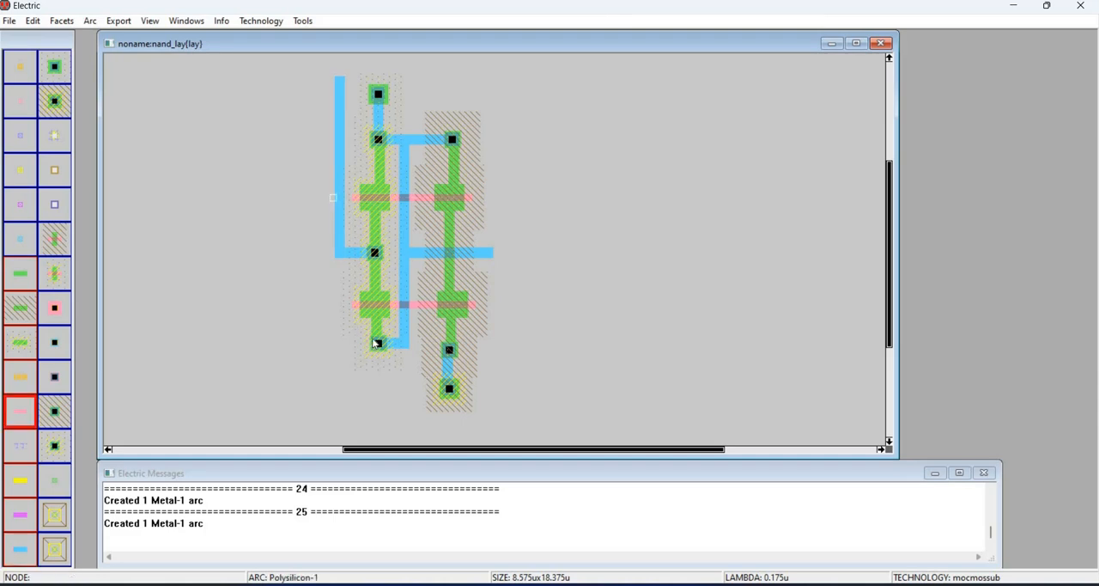
pyautogui.click(359, 304)
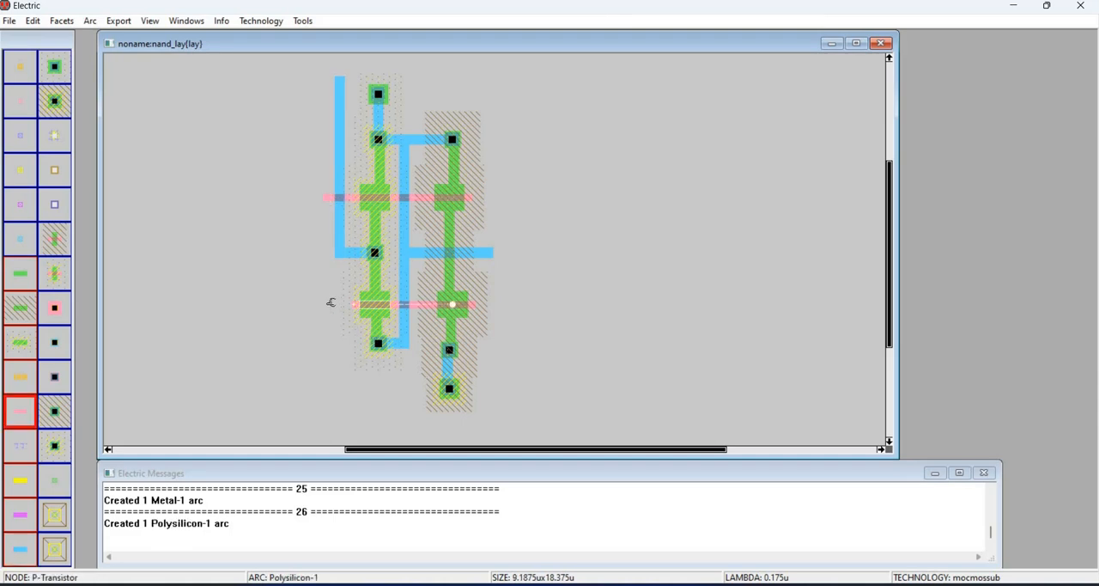
pyautogui.rightClick(332, 302)
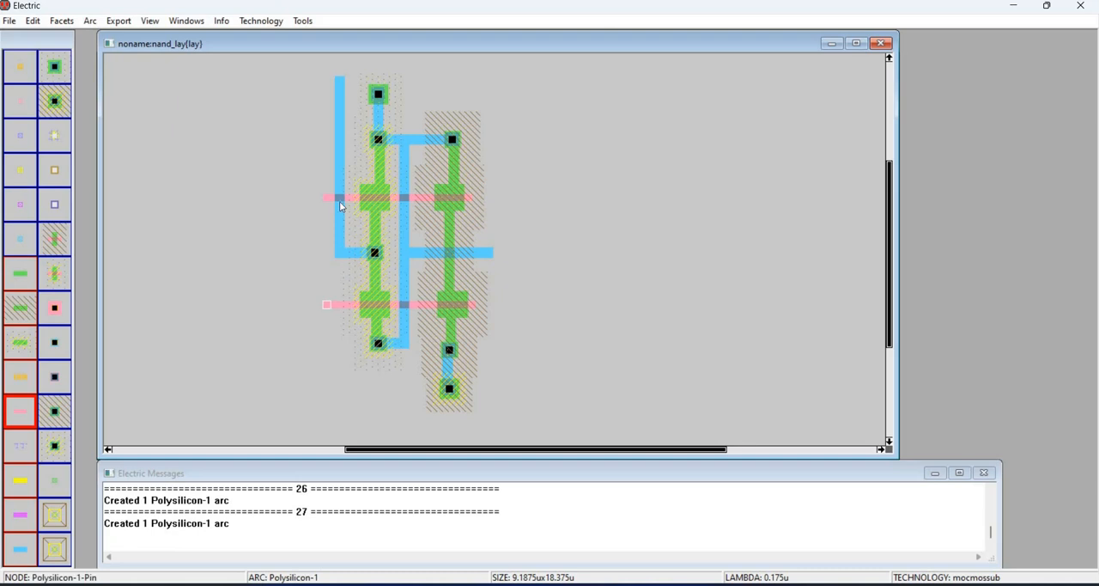
pyautogui.click(452, 393)
pyautogui.rightClick(449, 416)
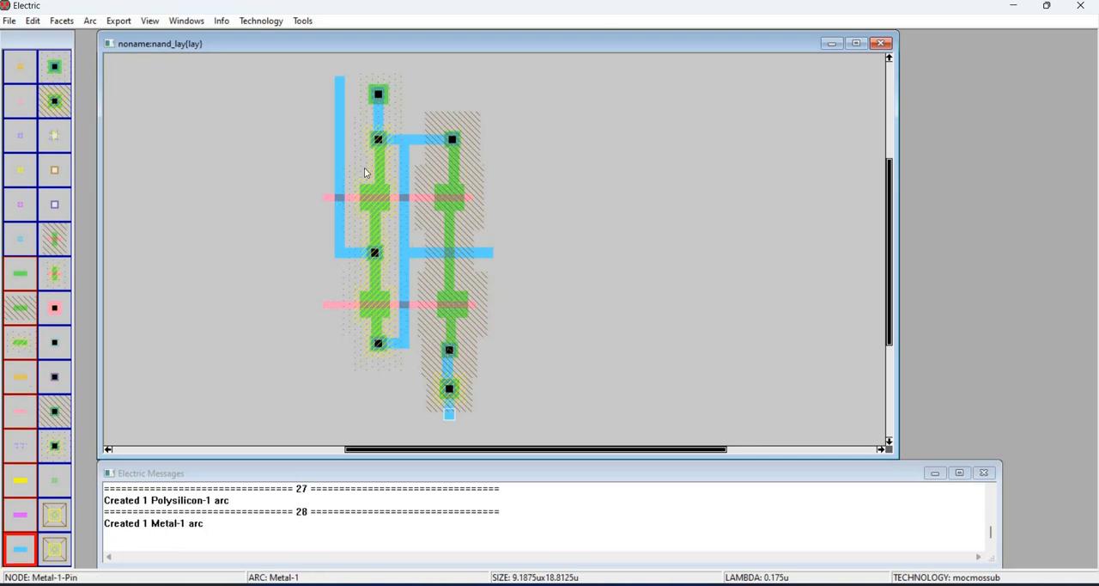
# - Export the left end pin of the upper polysilicon gate line as A with Input characteristics
pyautogui.click(328, 197)
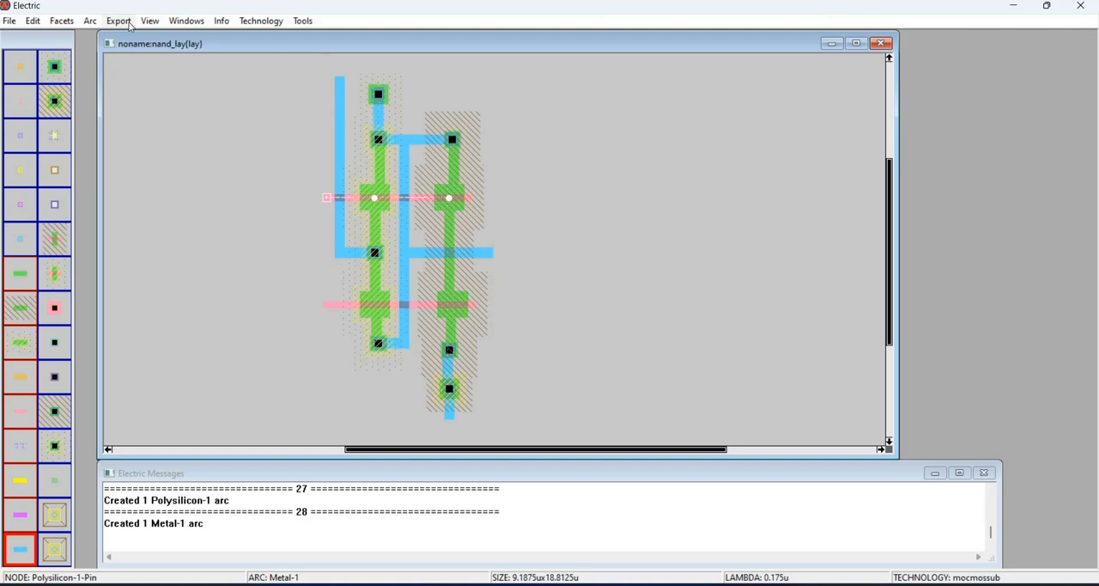
pyautogui.click(125, 21)
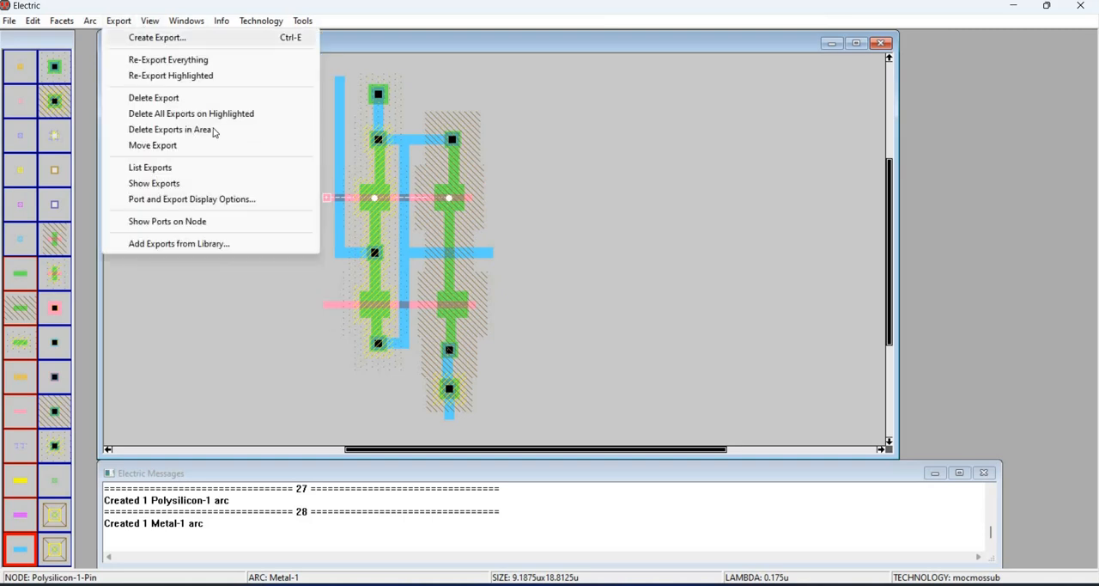
pyautogui.click(157, 37)
pyautogui.click(257, 133)
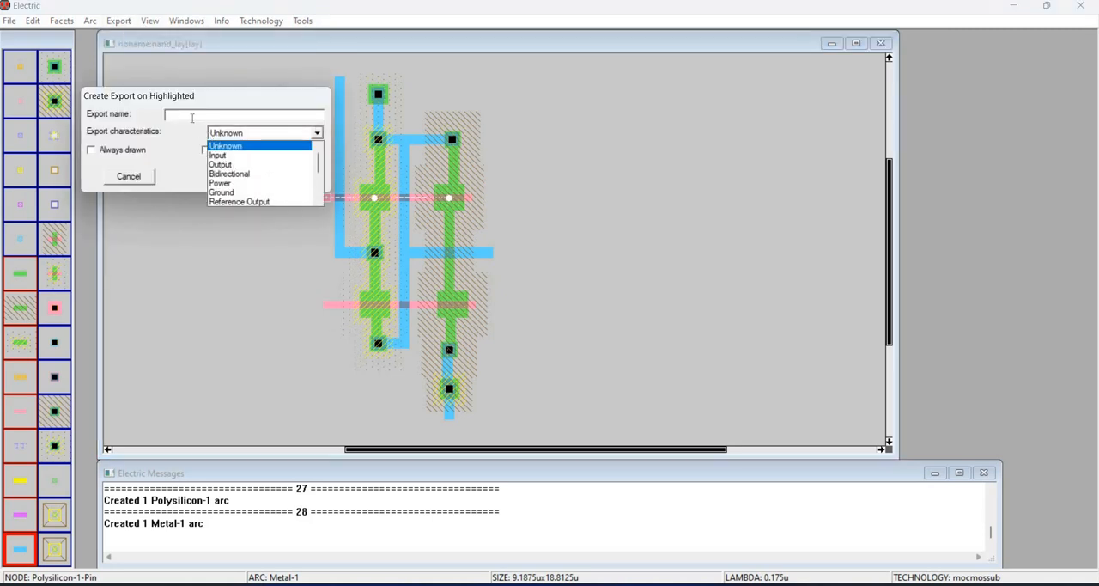
pyautogui.press('Down')
pyautogui.press('Return')
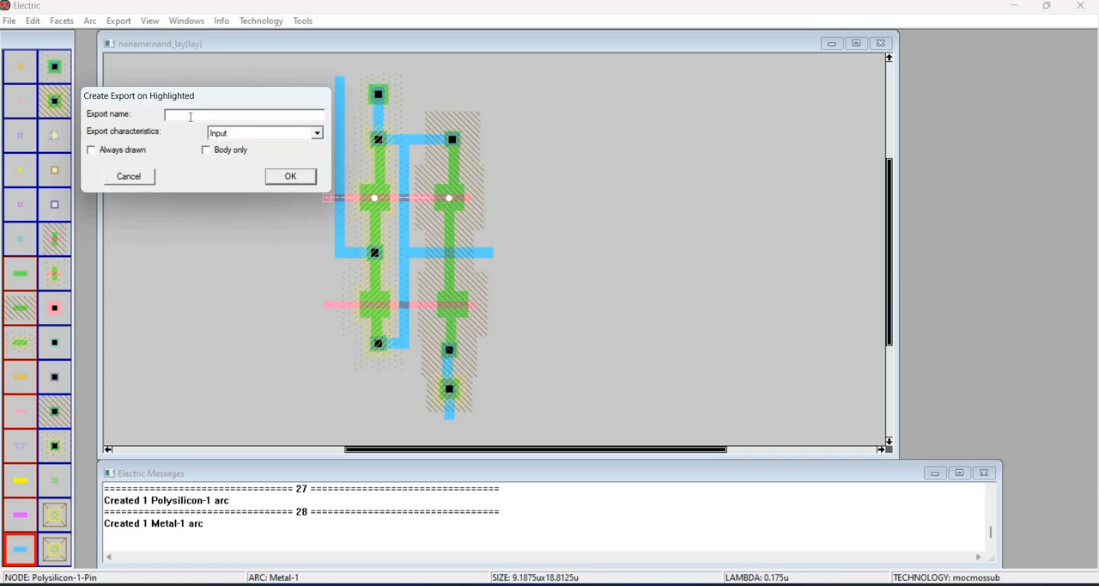
pyautogui.write('A')
pyautogui.press('Return')
# - Export the left end pin of the lower polysilicon gate line as B with Input characteristics
pyautogui.click(340, 306)
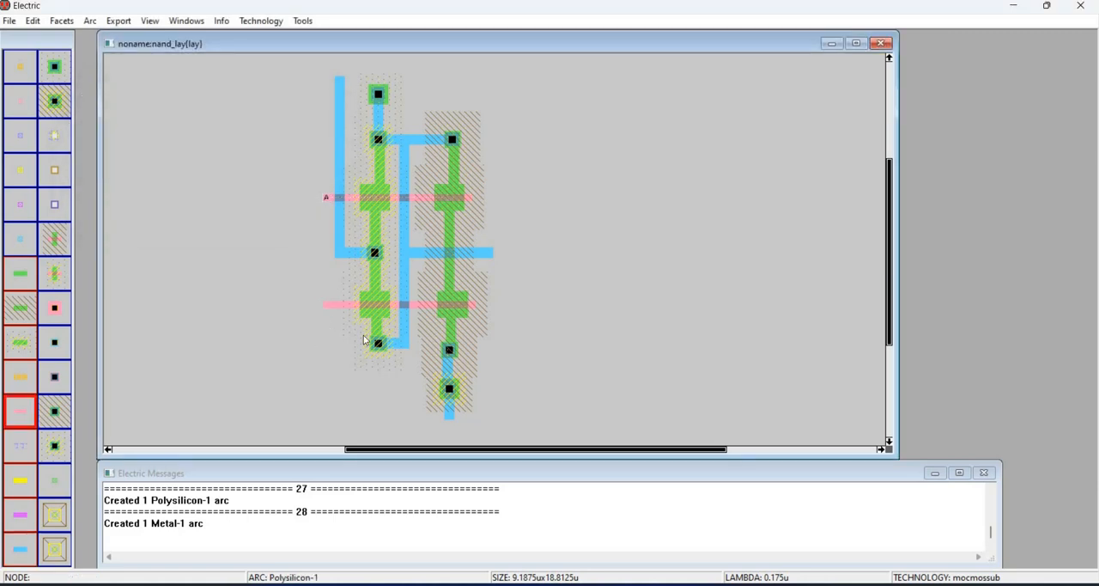
pyautogui.click(328, 315)
pyautogui.click(416, 316)
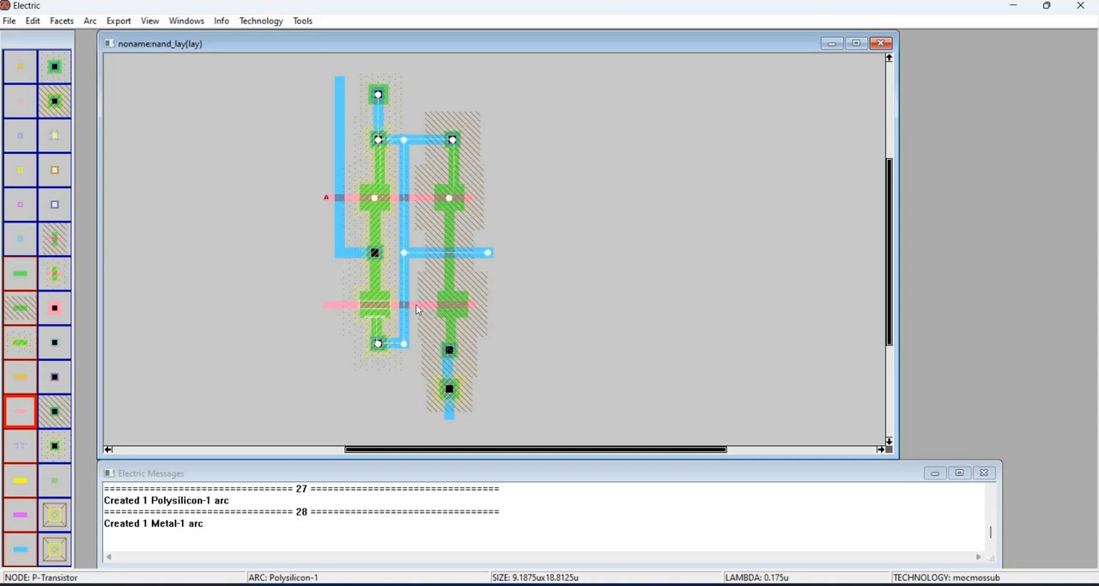
pyautogui.click(328, 322)
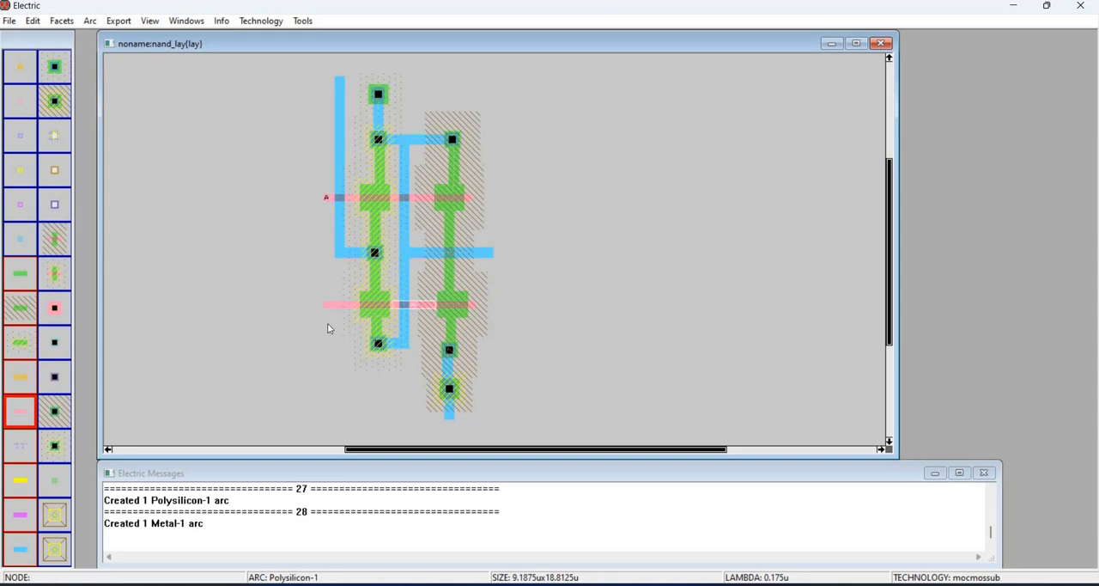
pyautogui.click(377, 310)
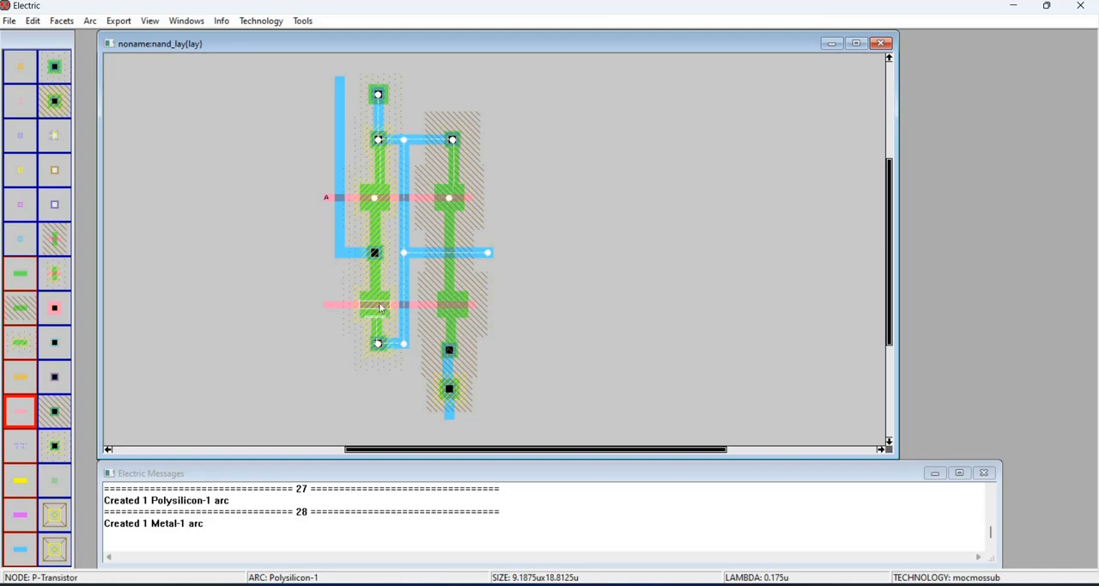
pyautogui.click(428, 306)
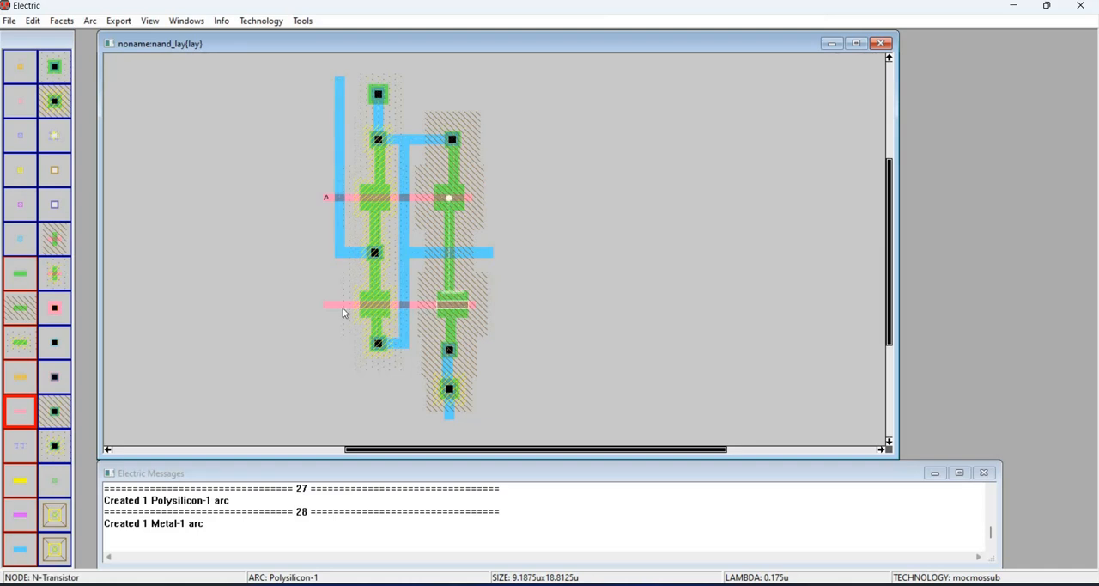
pyautogui.click(323, 305)
pyautogui.click(324, 305)
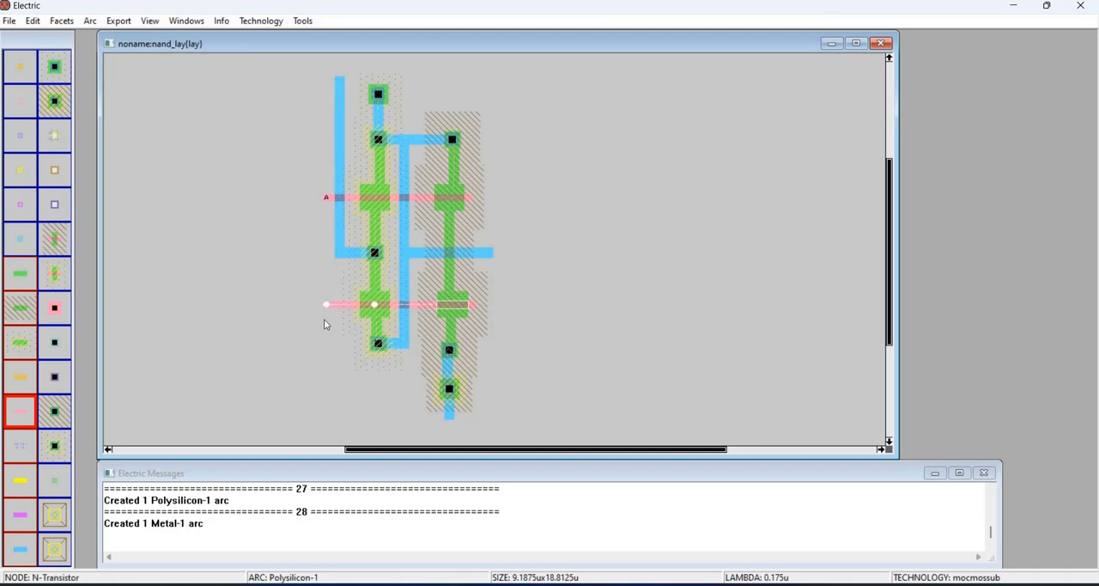
pyautogui.click(121, 21)
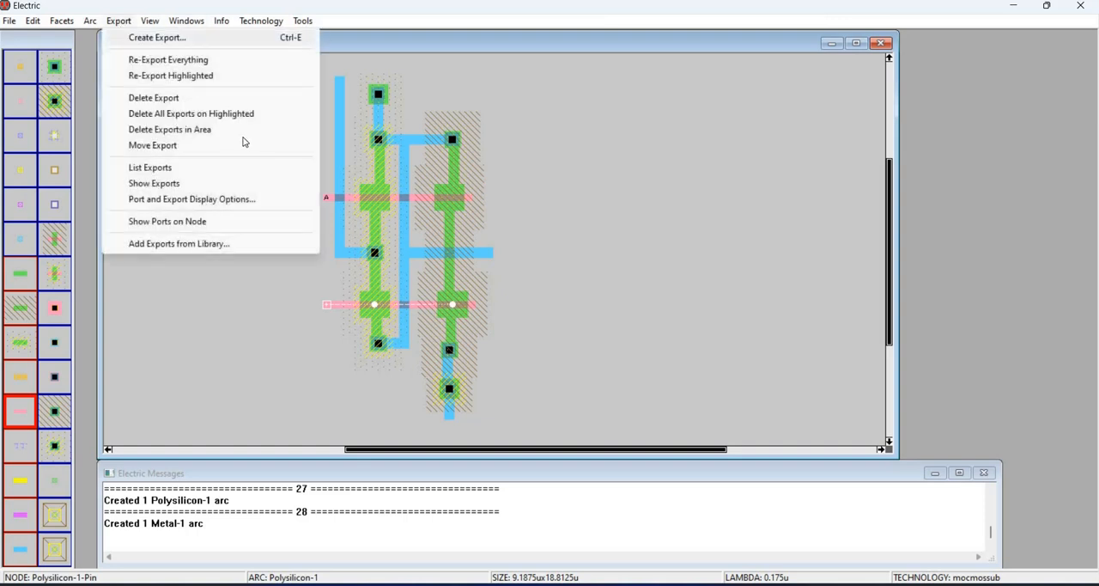
pyautogui.click(146, 37)
pyautogui.write('B')
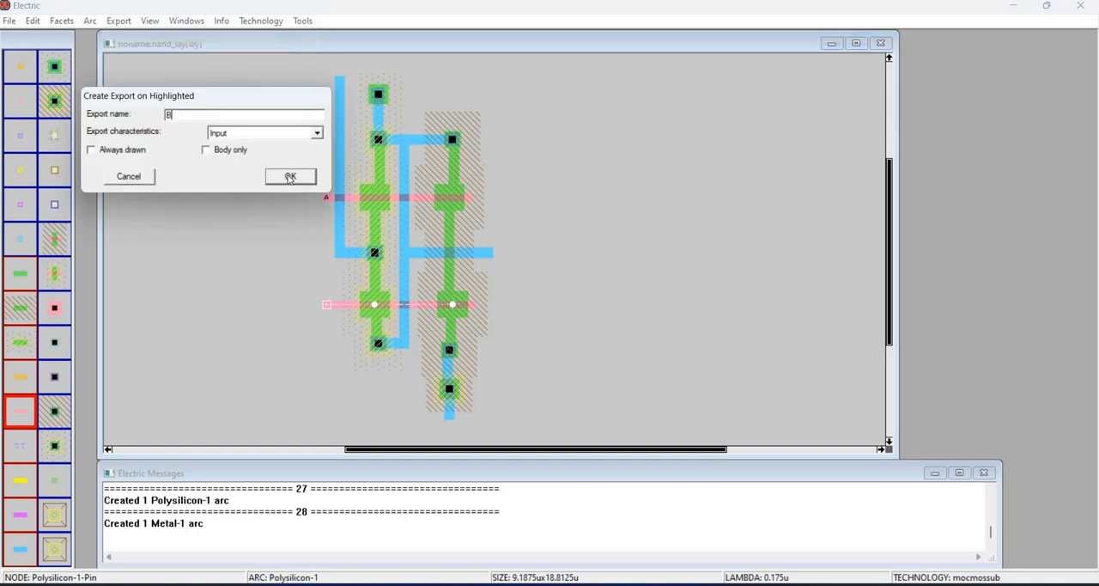
pyautogui.press('Return')
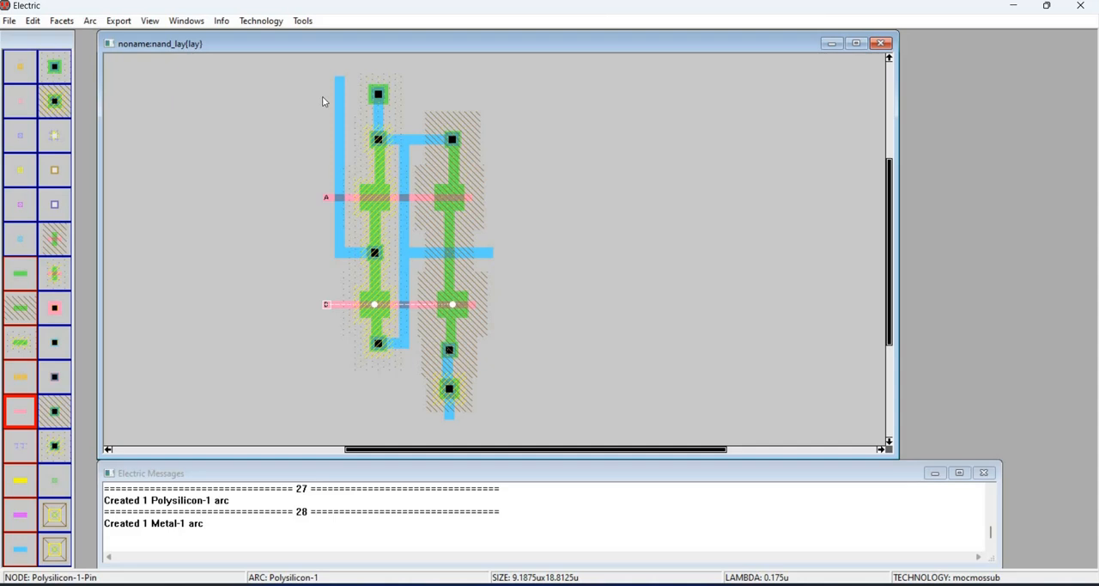
# - Export the top end pin of the left vertical Metal-1 route as VDD with Power characteristics
pyautogui.click(123, 21)
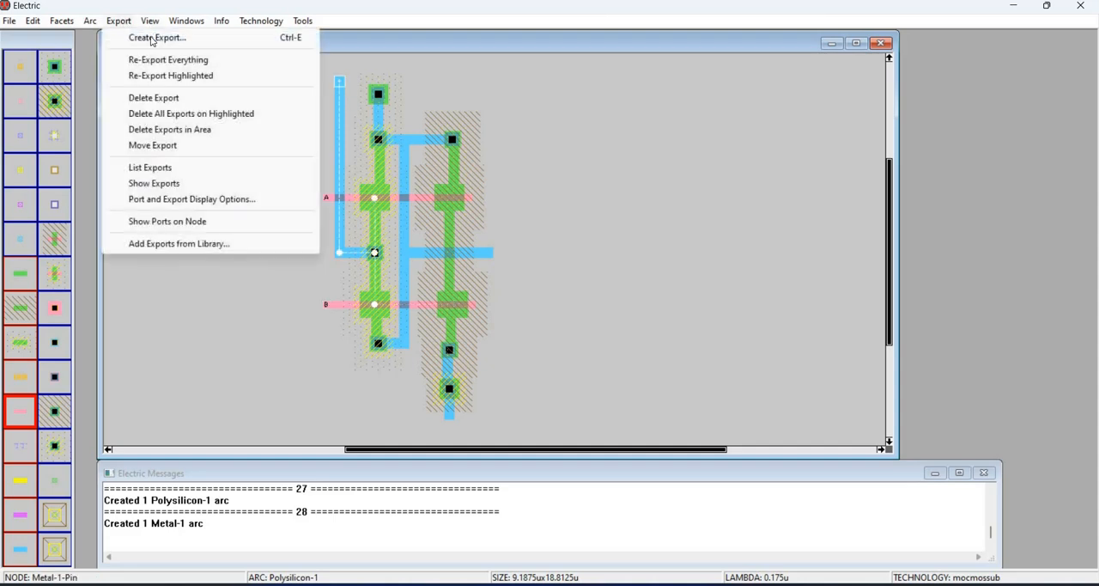
pyautogui.click(148, 39)
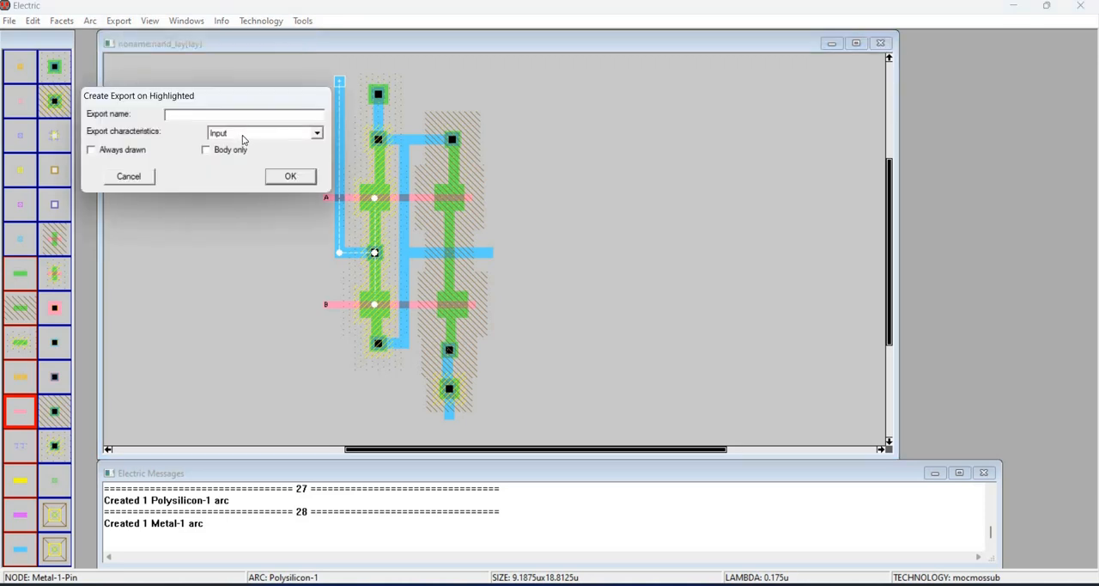
pyautogui.click(244, 136)
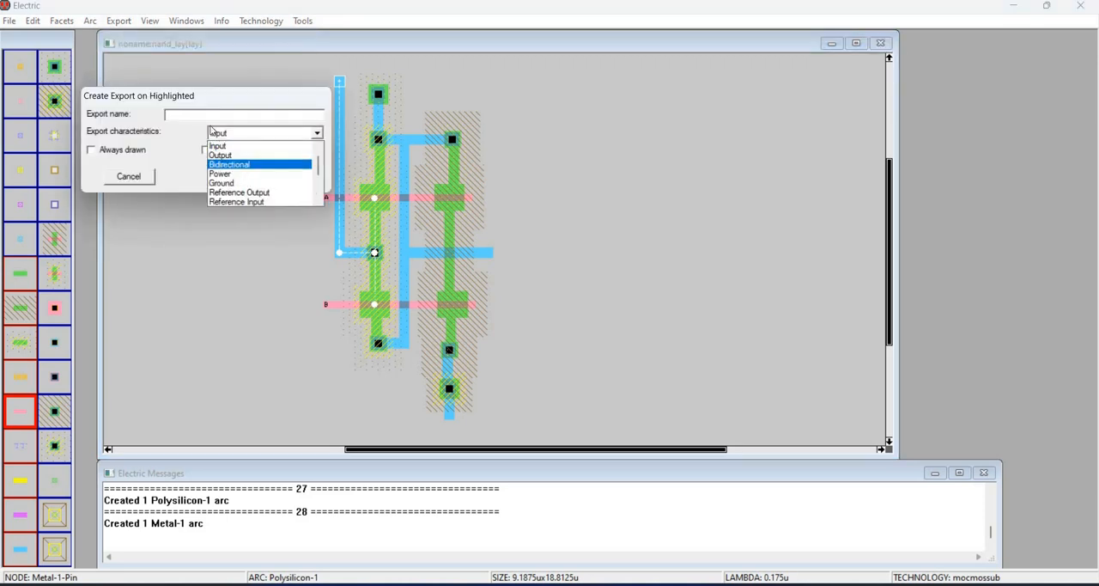
pyautogui.click(220, 174)
pyautogui.click(204, 115)
pyautogui.write('V')
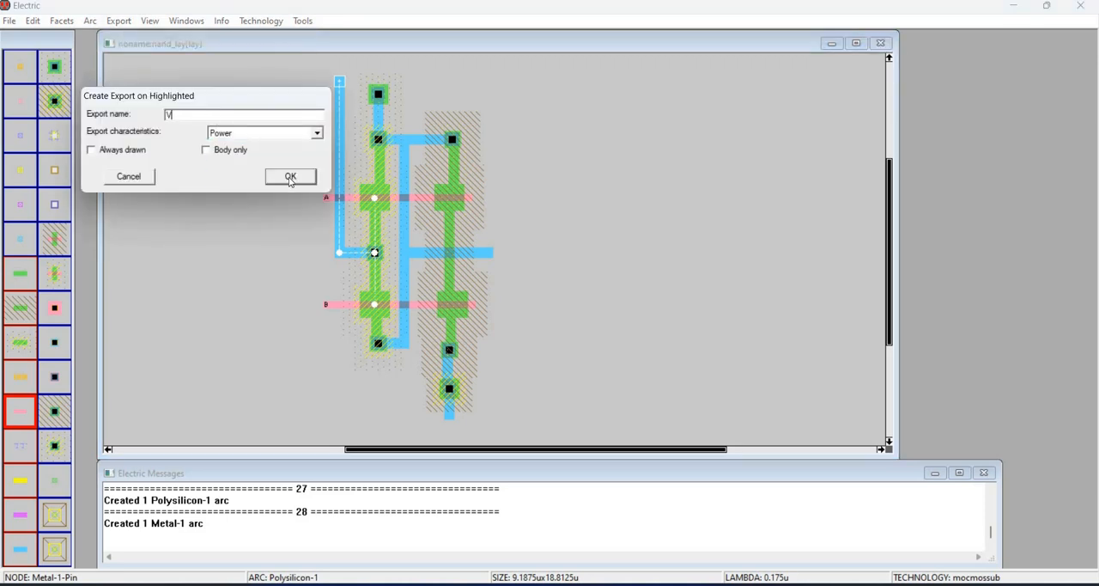
pyautogui.write('DD')
pyautogui.click(290, 177)
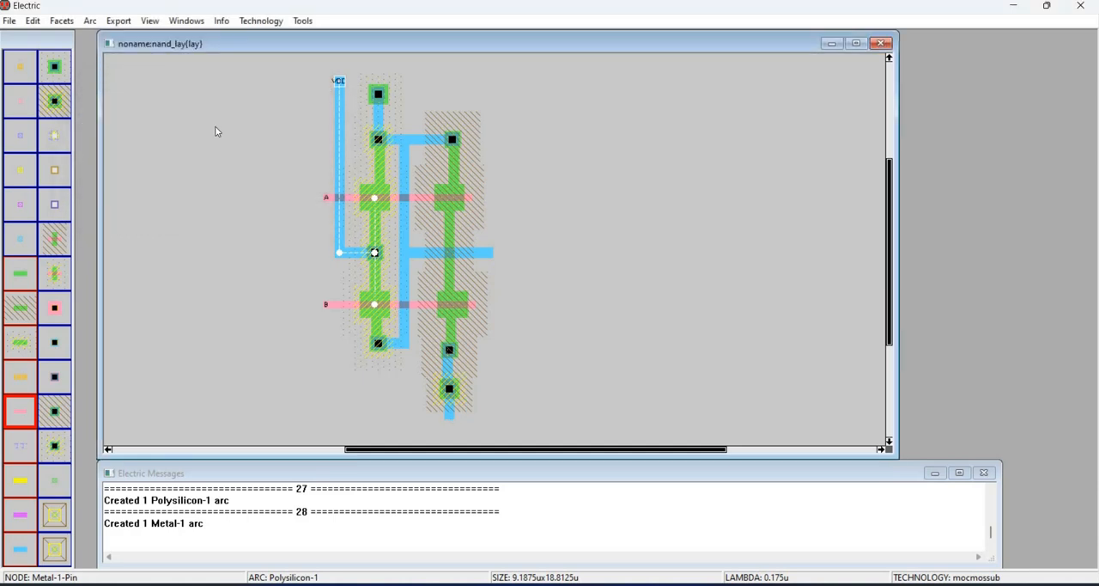
# - Export the Metal-1 pin below the bottom well contact as GND with Ground characteristics
pyautogui.click(449, 414)
pyautogui.click(118, 20)
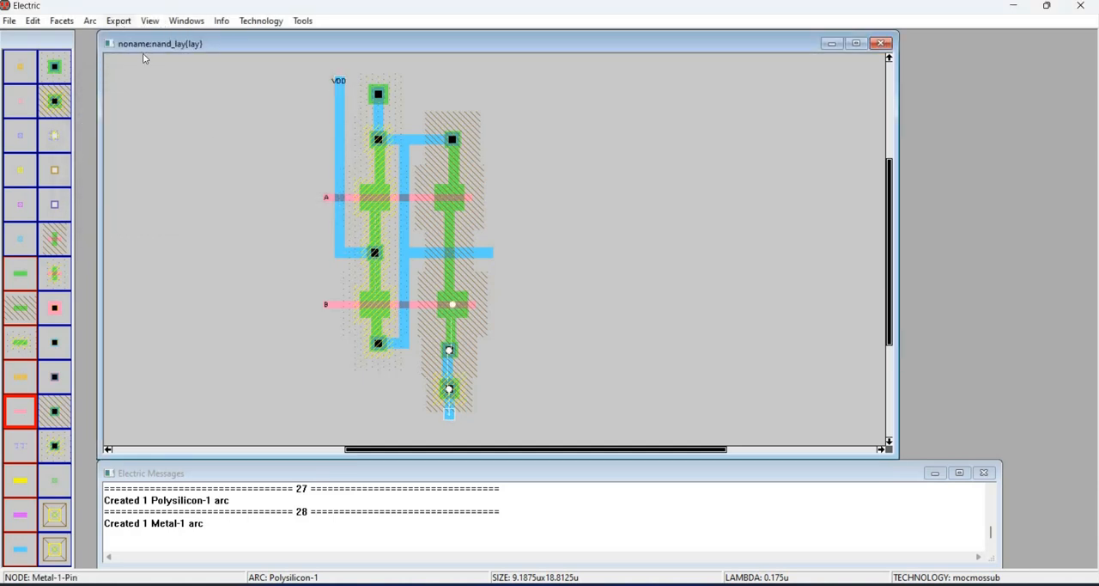
pyautogui.click(148, 60)
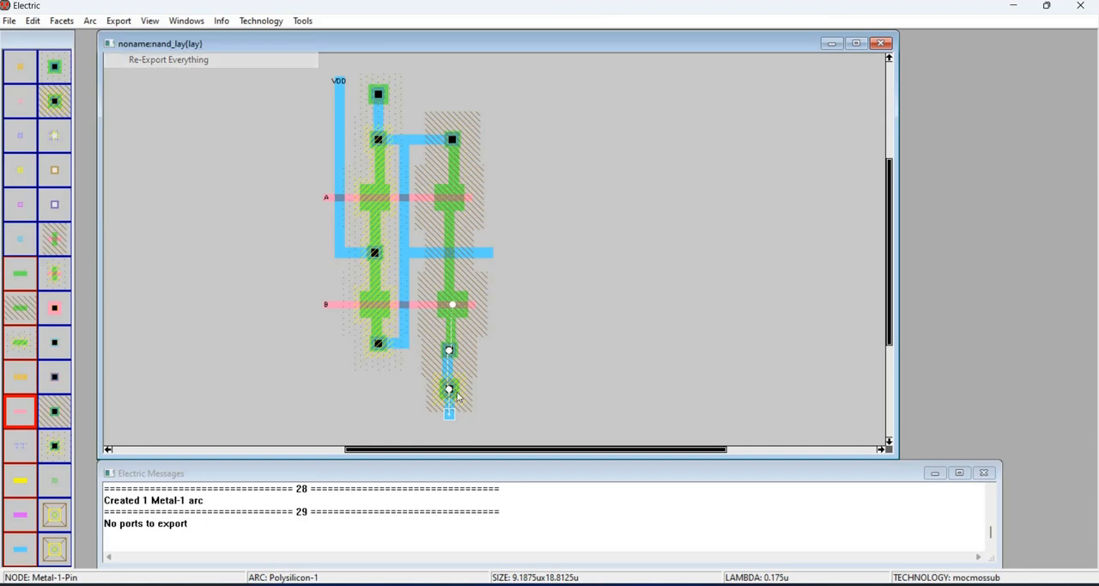
pyautogui.click(114, 23)
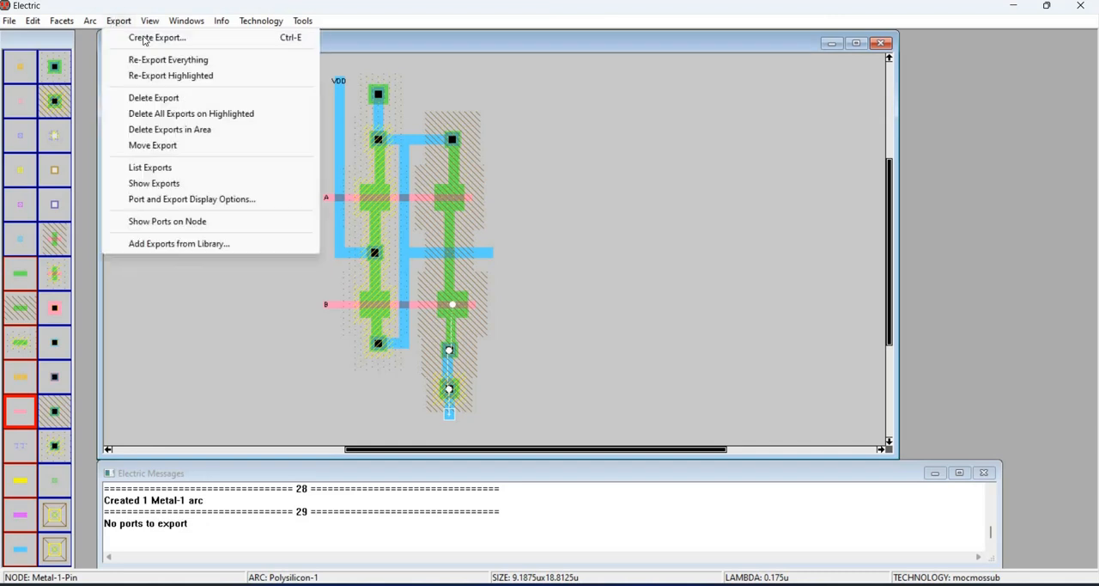
pyautogui.click(143, 38)
pyautogui.click(236, 133)
pyautogui.click(225, 154)
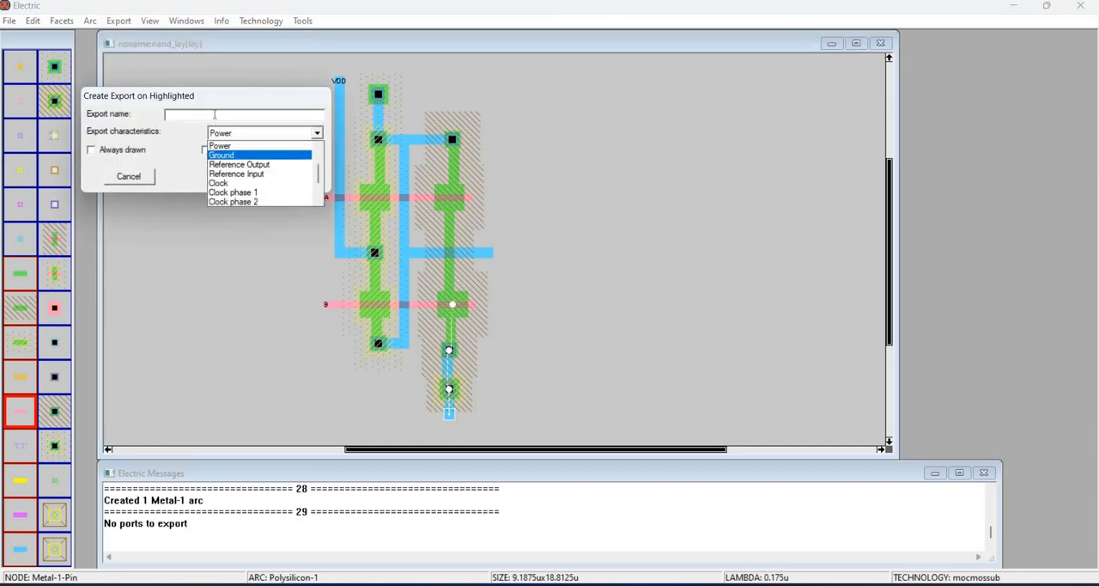
pyautogui.hotkey('shift', 'Tab')
pyautogui.write('GN')
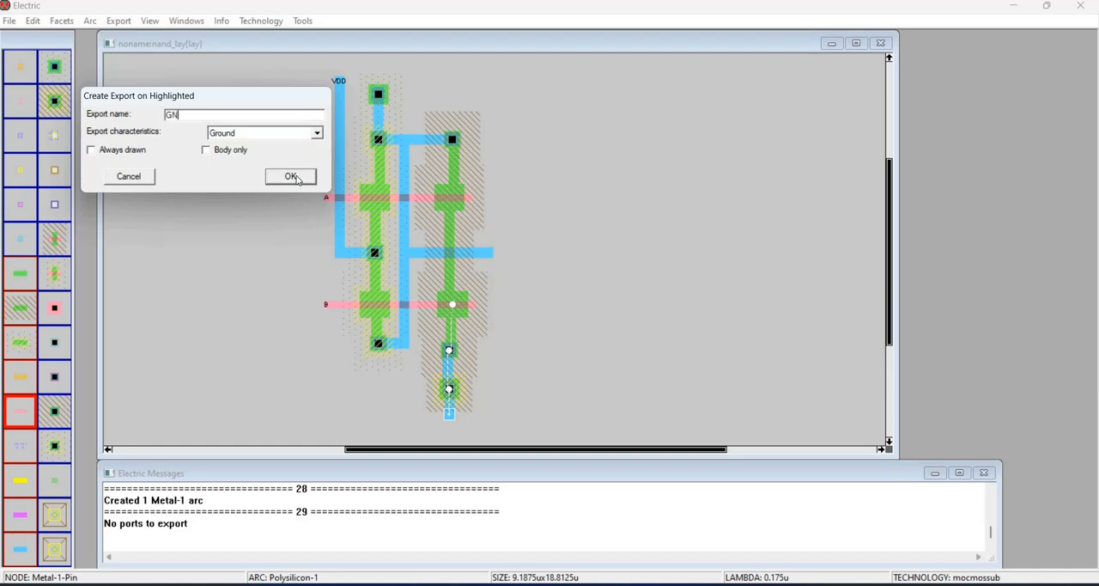
pyautogui.write('D')
pyautogui.press('Return')
# - Export the right end pin of the horizontal Metal-1 output arc as F with Output characteristics
pyautogui.click(497, 255)
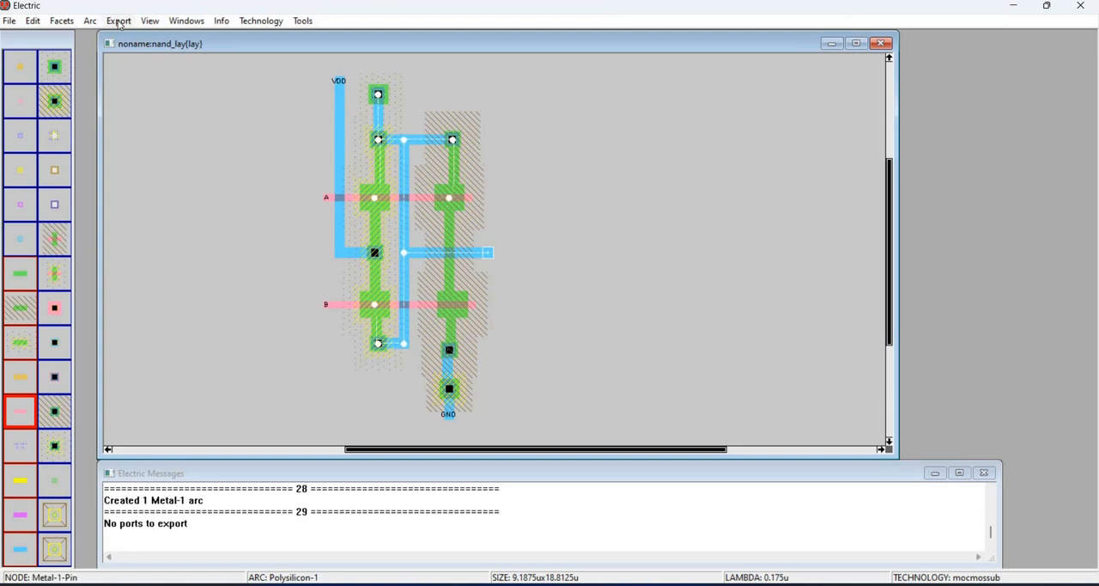
pyautogui.click(122, 21)
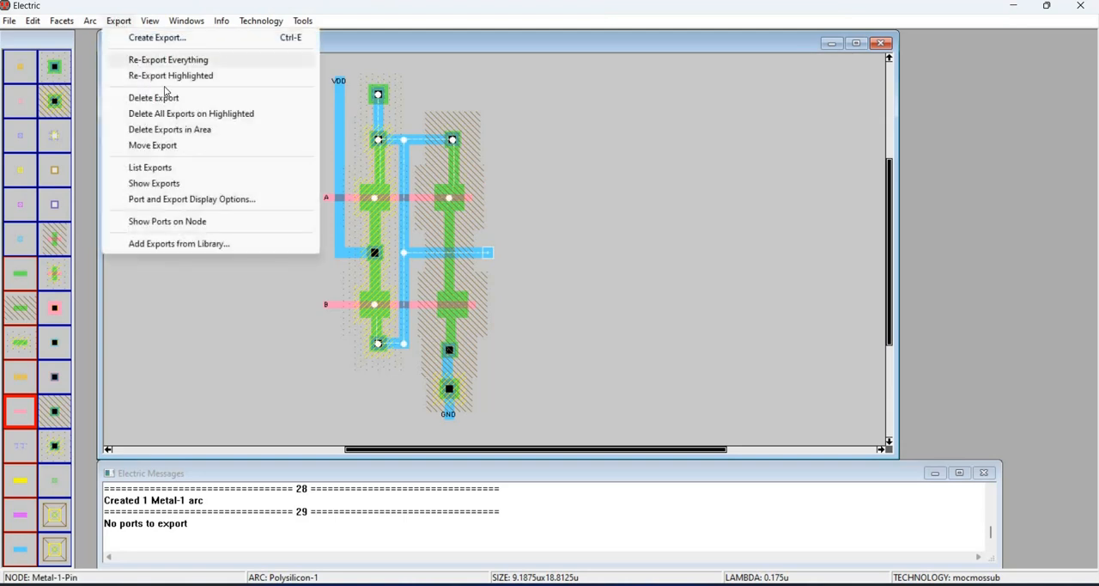
pyautogui.click(166, 62)
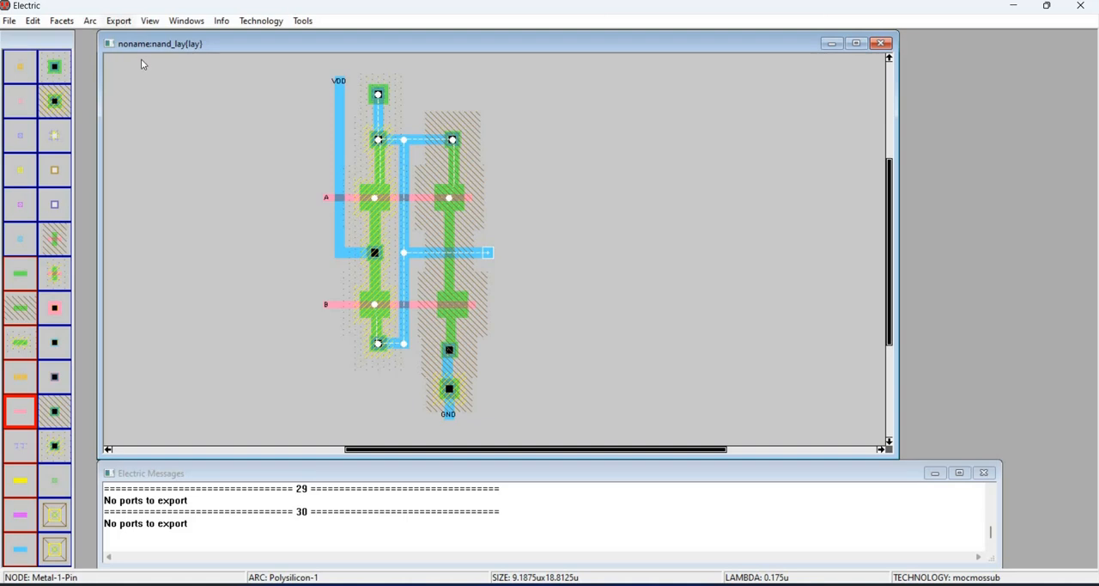
pyautogui.click(122, 21)
pyautogui.click(151, 39)
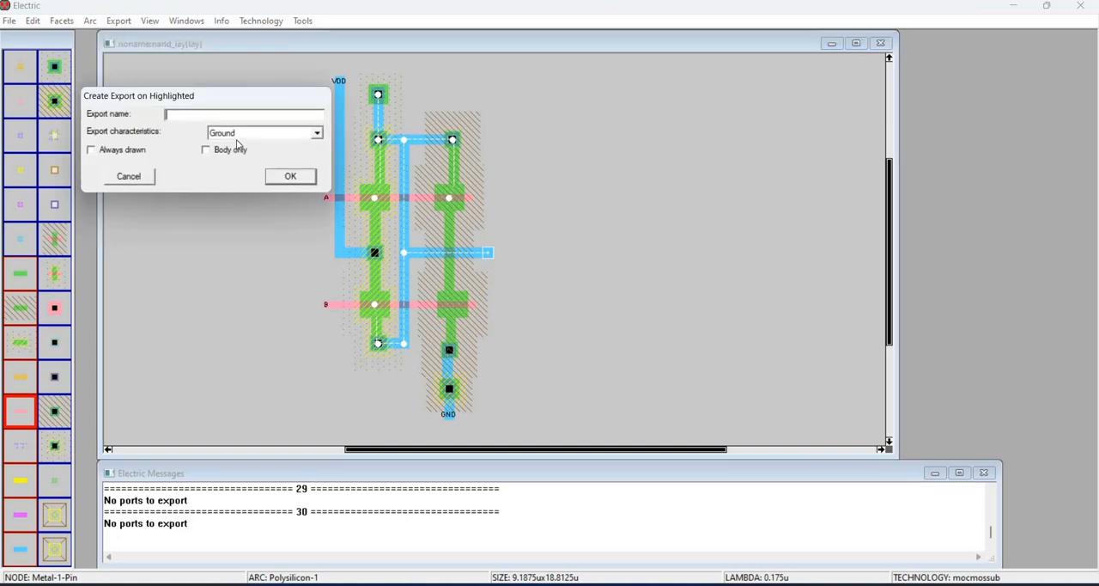
pyautogui.click(245, 133)
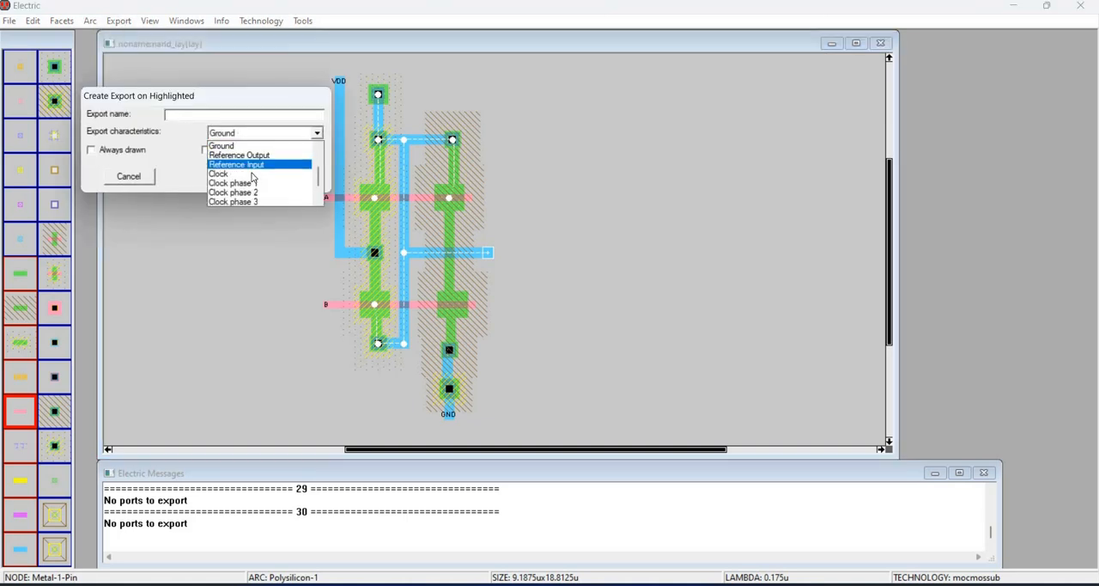
pyautogui.scroll(2, 244, 165)
pyautogui.click(236, 164)
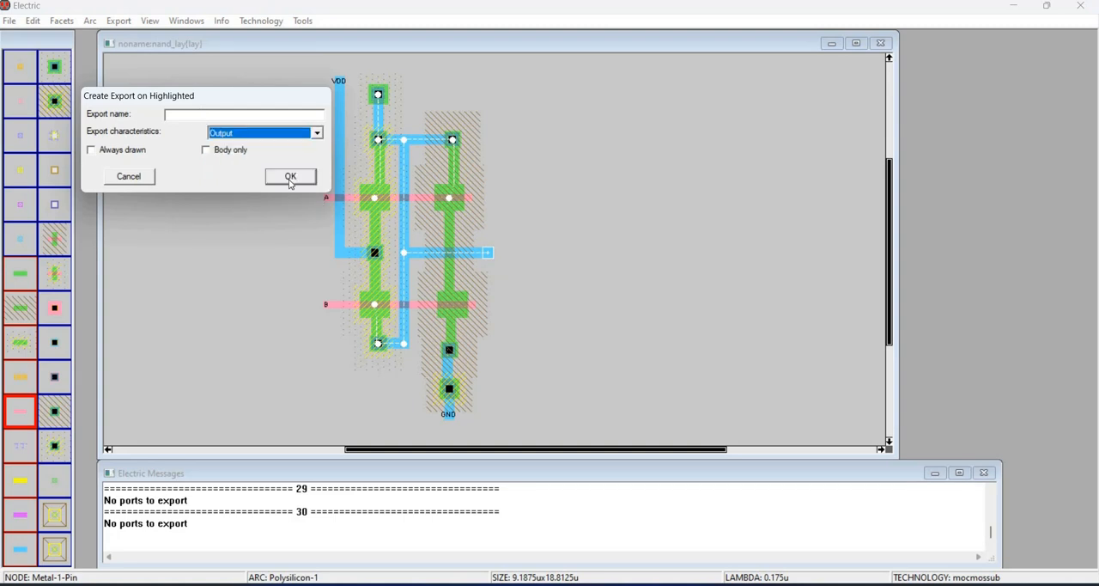
pyautogui.write('F')
pyautogui.press('Return')
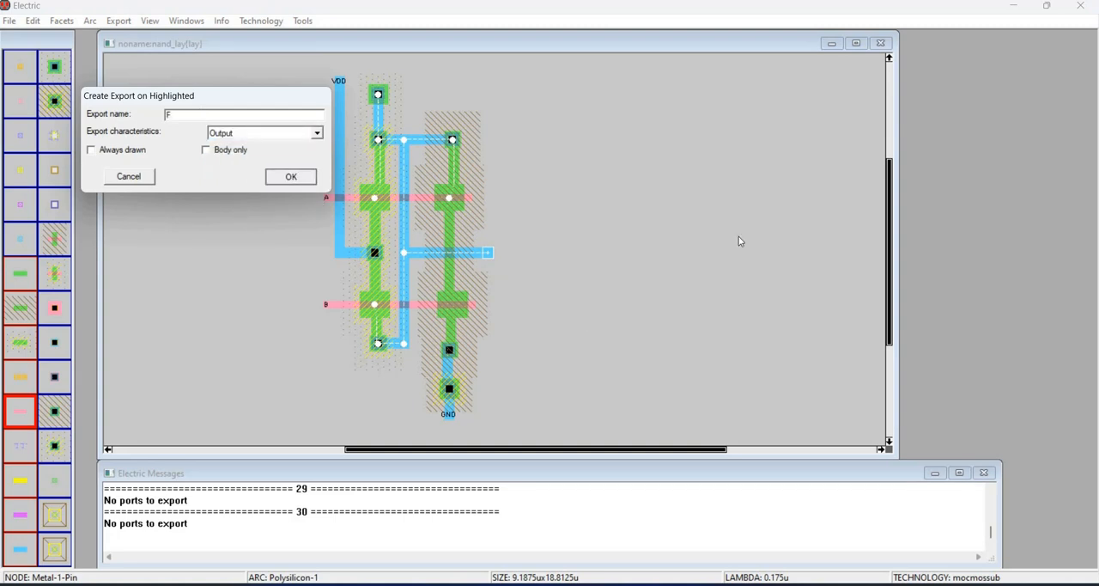
# - Clear the selection and run a design rule check on the nand_lay layout facet
pyautogui.click(584, 213)
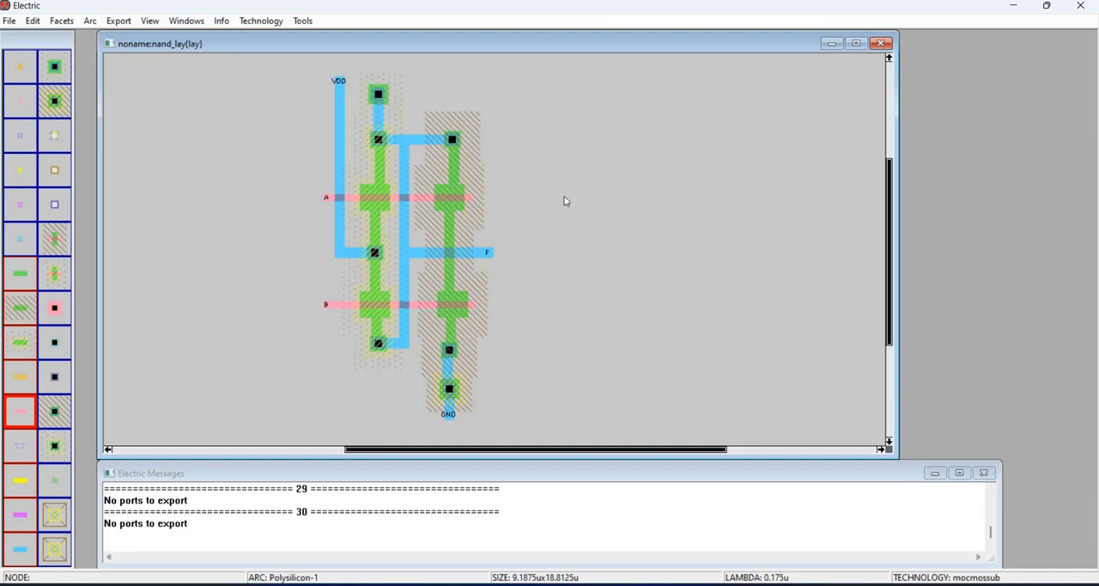
pyautogui.click(261, 21)
pyautogui.click(302, 21)
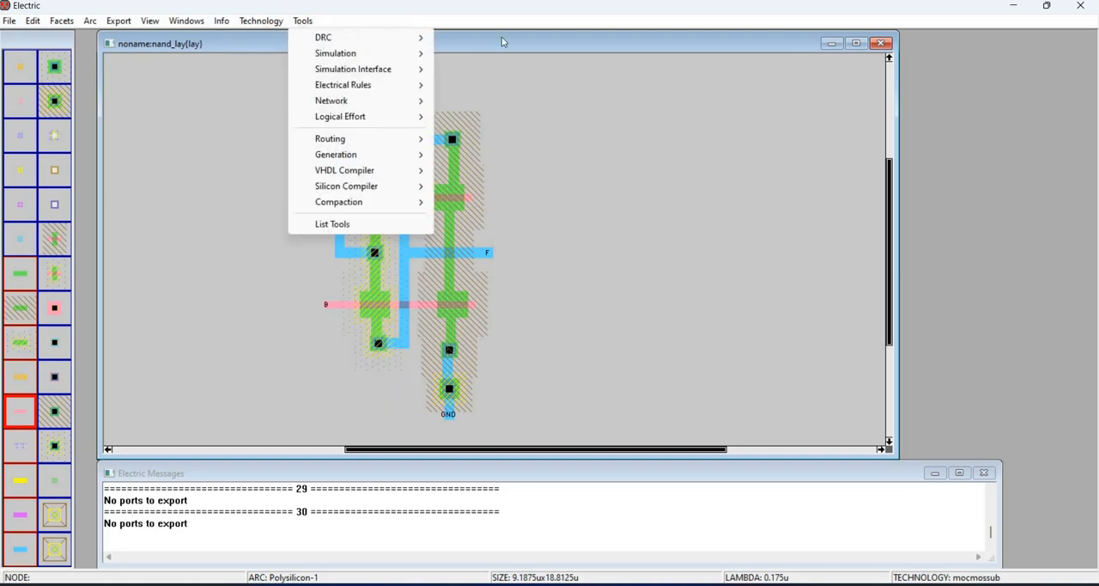
pyautogui.click(503, 36)
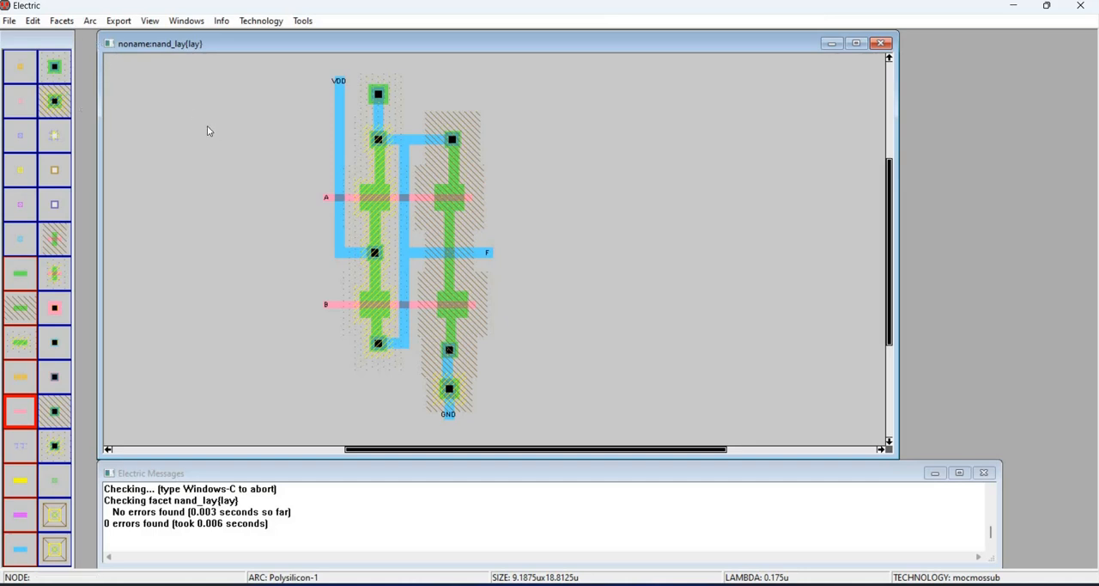
# - Create a new facet named nand_lay_test with the schematic view in the noname library
pyautogui.click(71, 23)
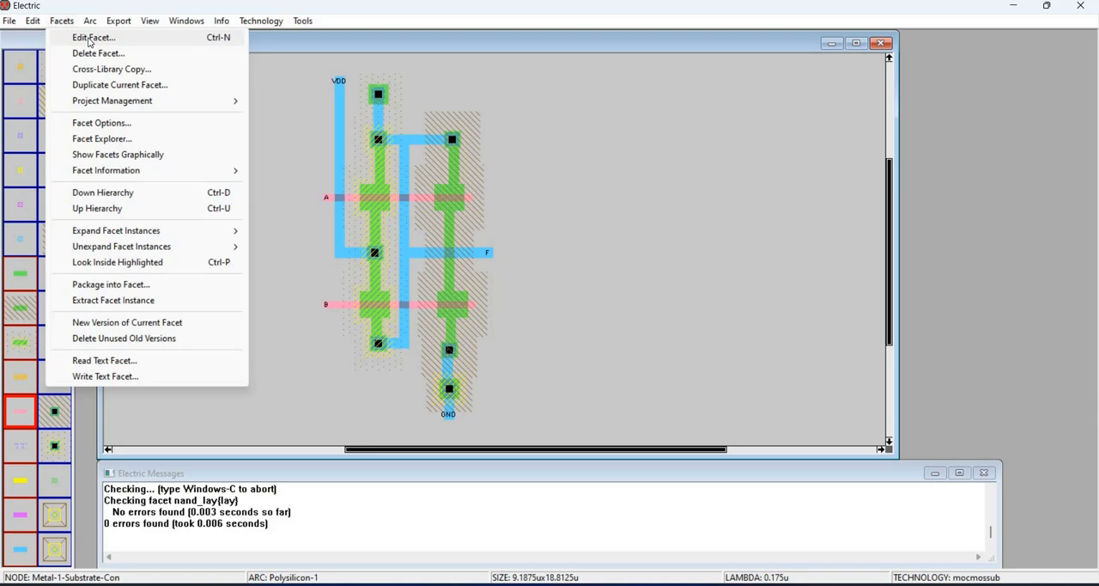
pyautogui.click(90, 38)
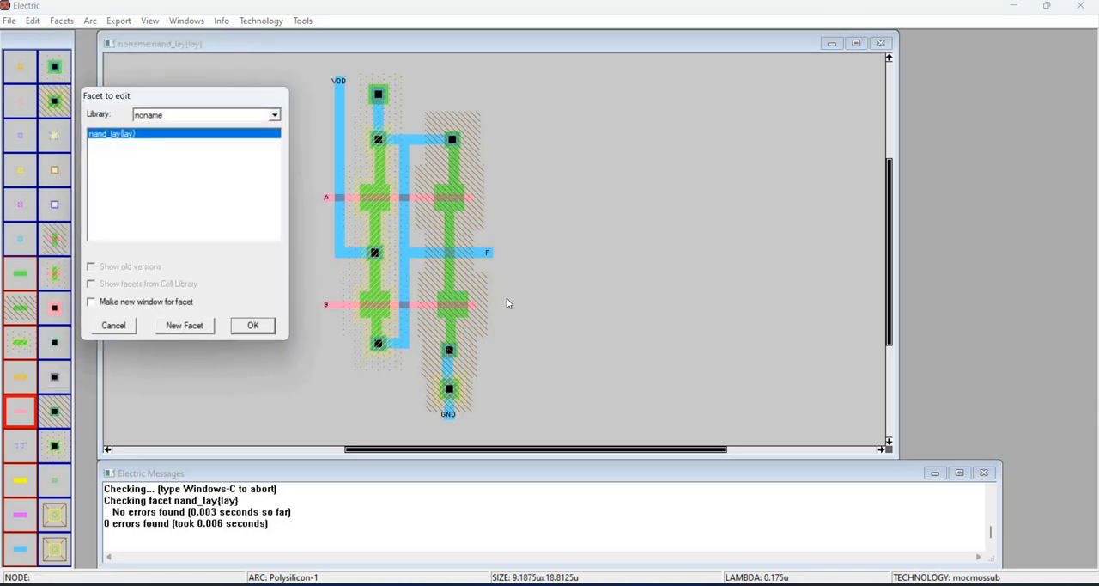
pyautogui.click(185, 325)
pyautogui.click(567, 295)
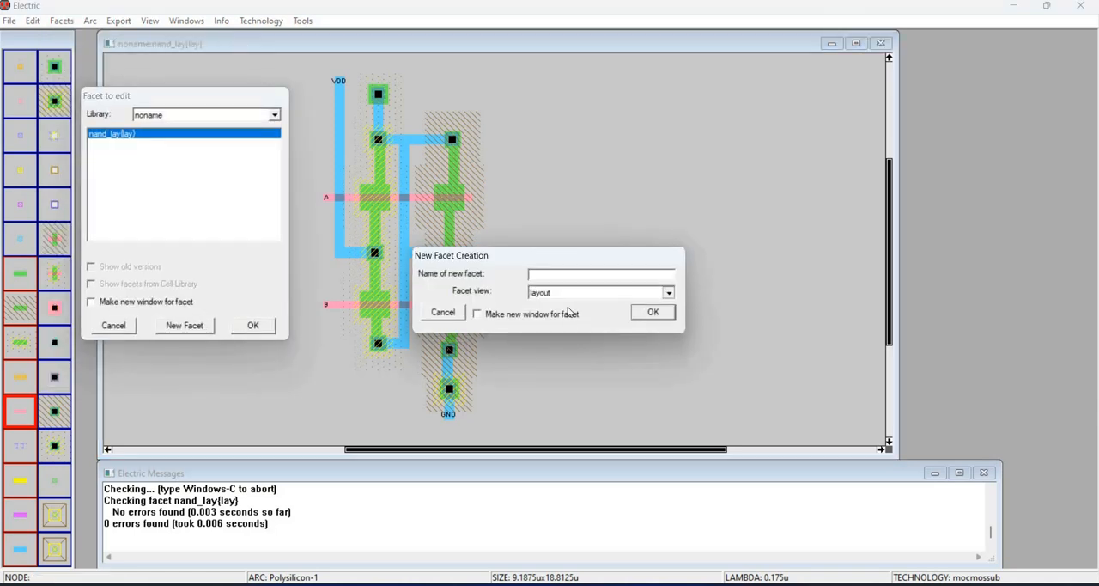
pyautogui.click(551, 273)
pyautogui.write('nand_lay_test')
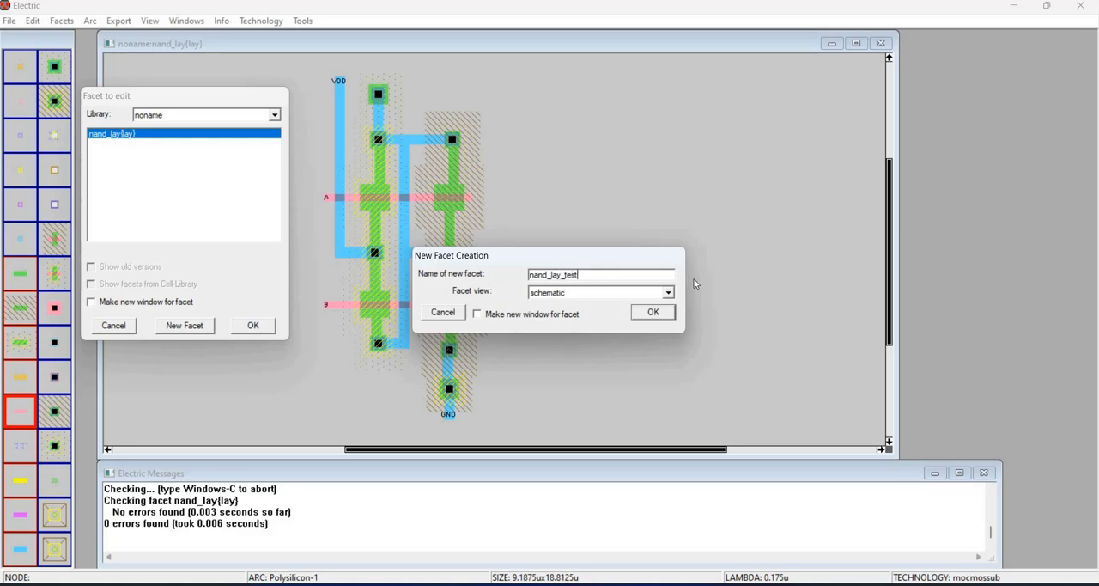
pyautogui.press('Return')
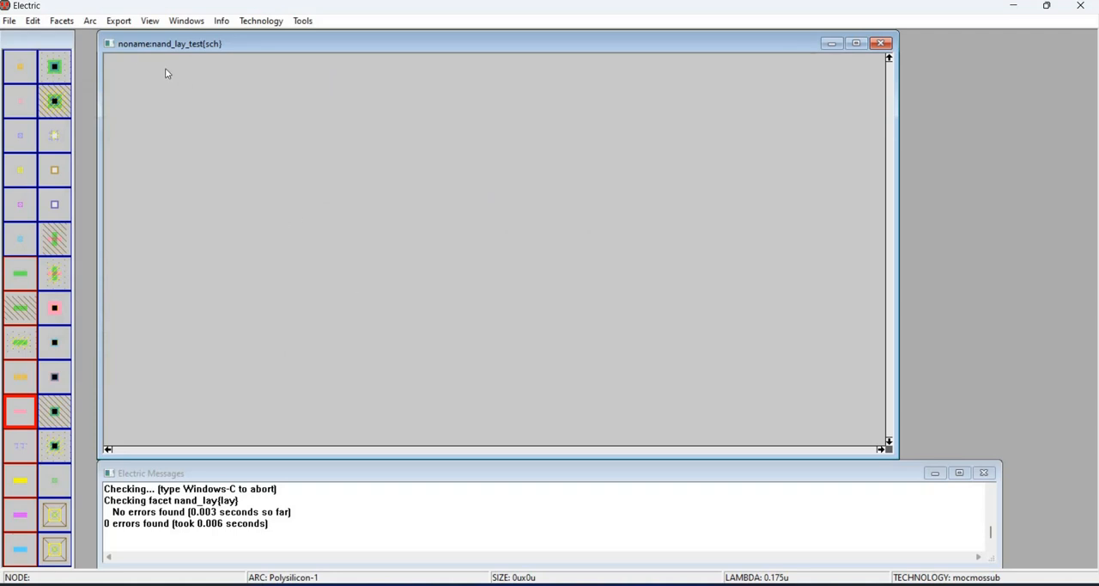
# - Change the current technology to schematic, analog
pyautogui.click(261, 21)
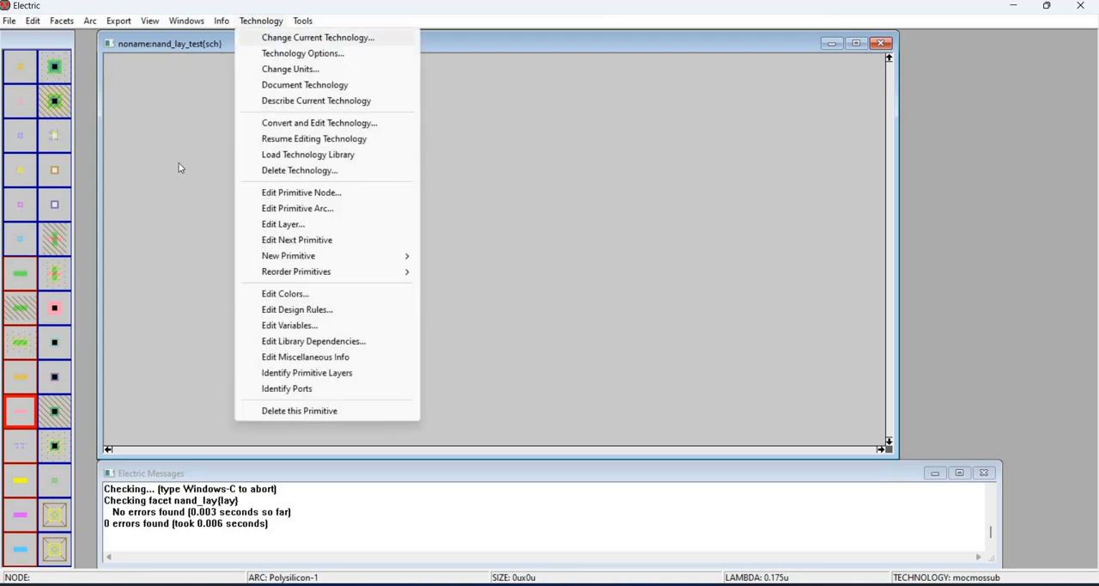
pyautogui.press('Return')
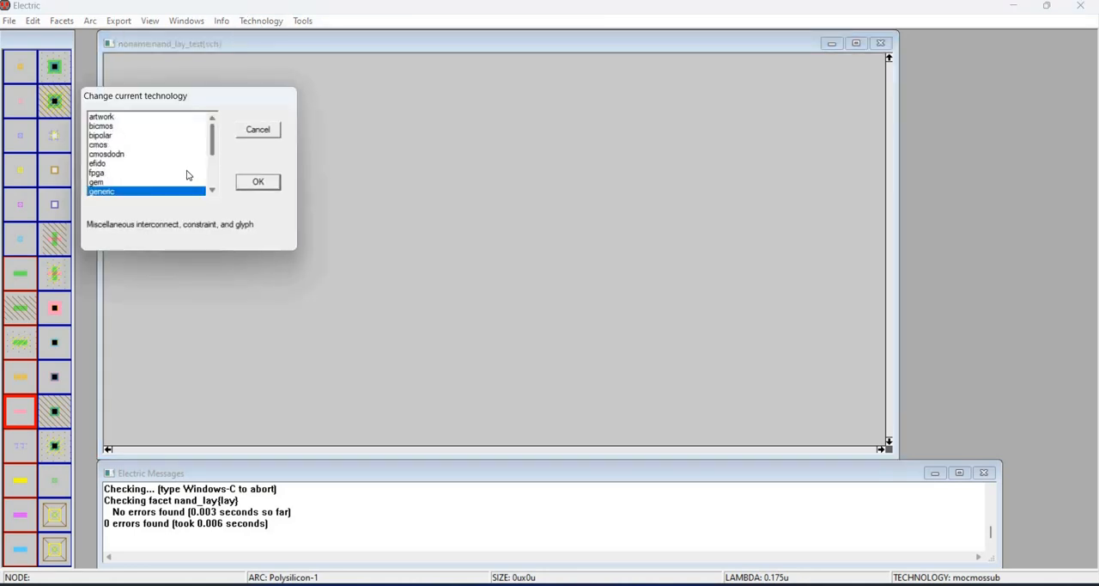
pyautogui.scroll(-3, 159, 182)
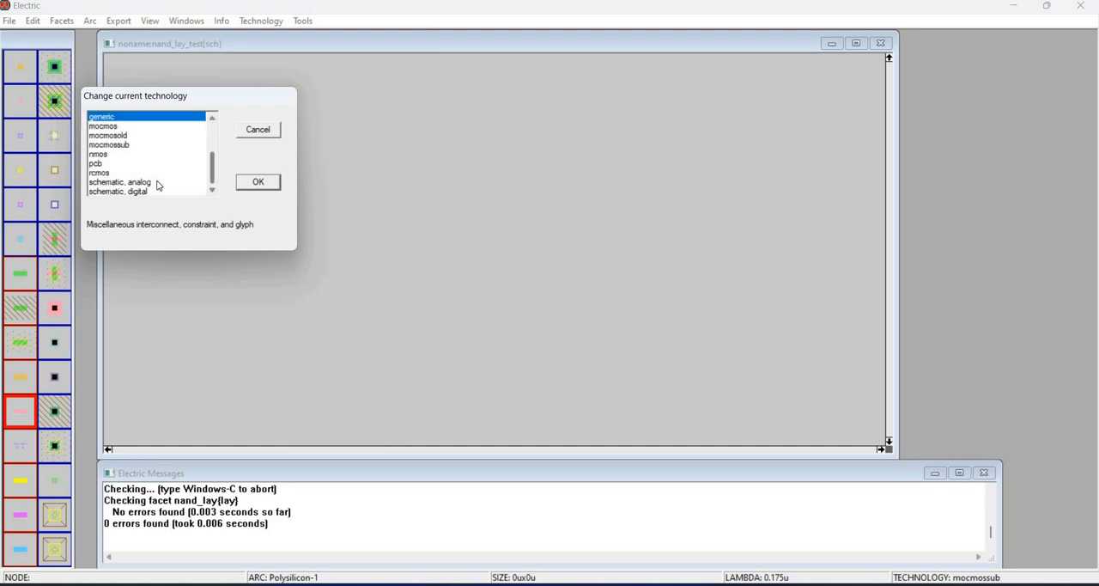
pyautogui.click(159, 182)
pyautogui.press('Return')
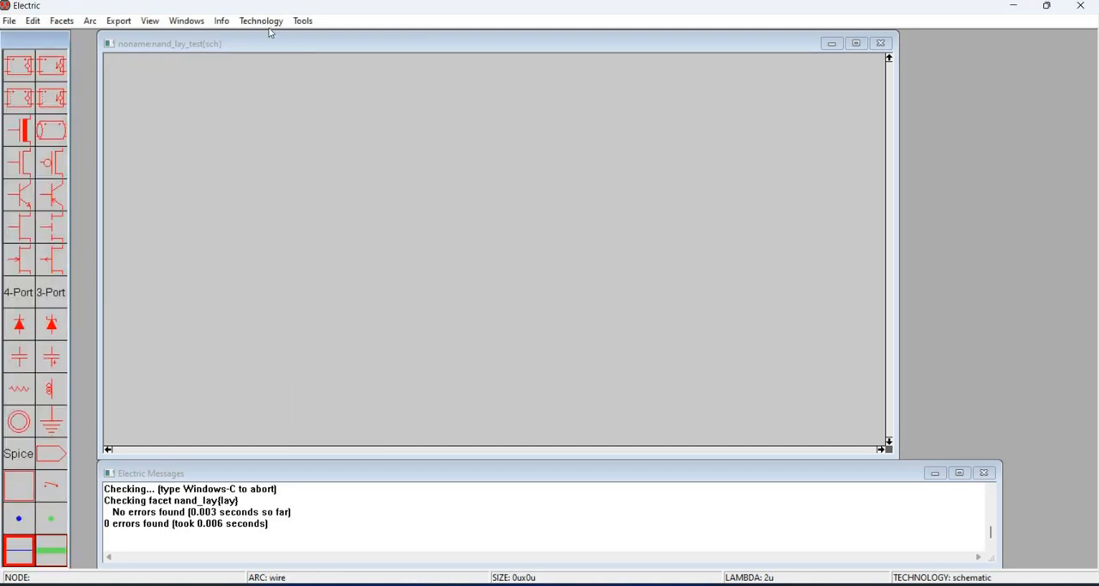
# - Set the lambda size of the schematic technology to 2000 internal units
pyautogui.click(266, 21)
pyautogui.press('Return')
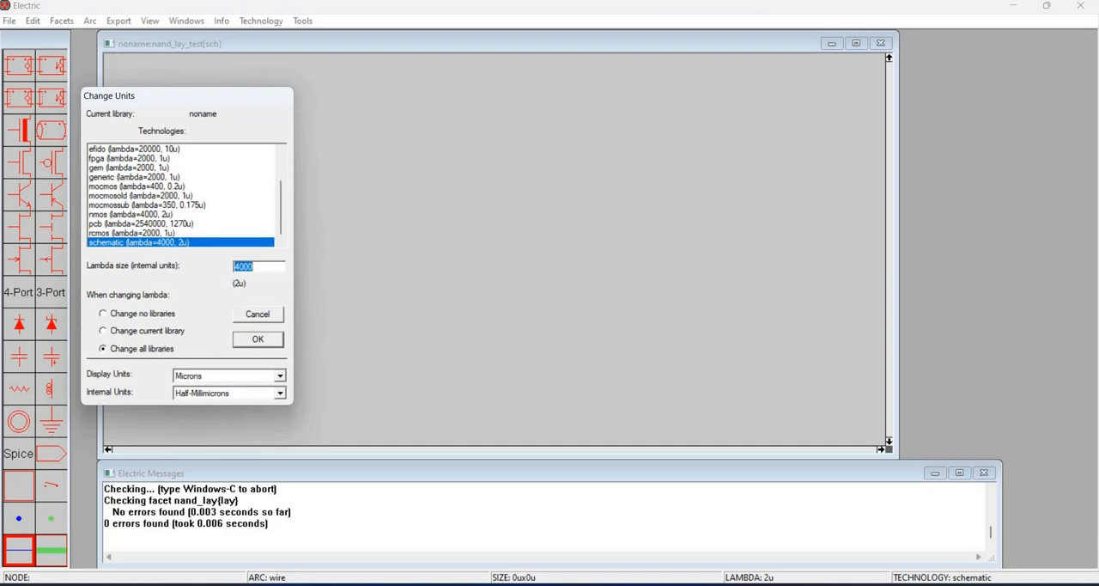
pyautogui.write('2000')
pyautogui.click(258, 339)
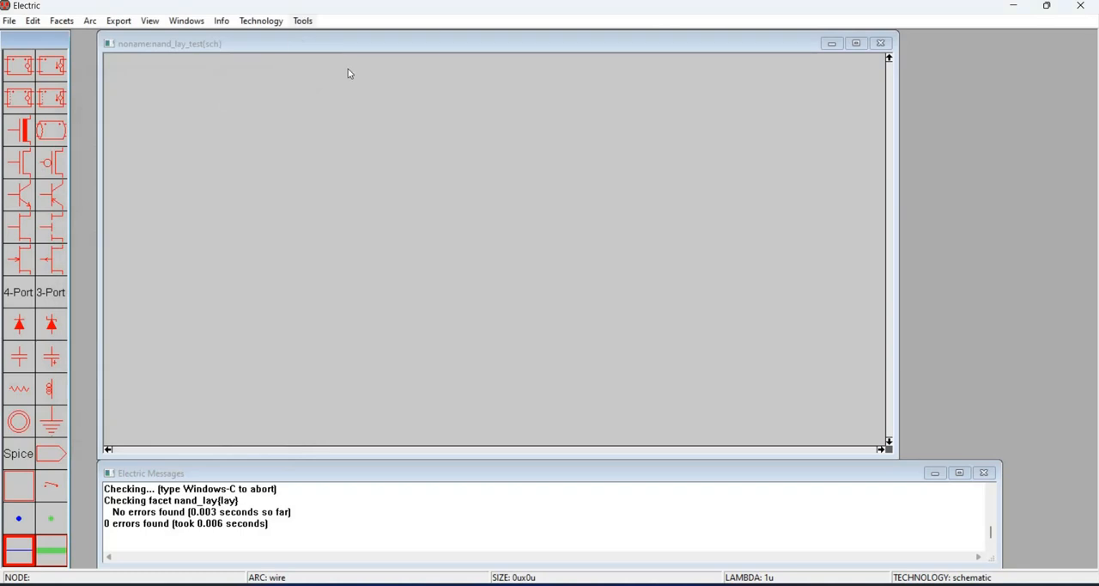
# - Review the SPICE options for the schematic technology and accept them
pyautogui.click(302, 21)
pyautogui.moveTo(343, 69)
pyautogui.click(487, 83)
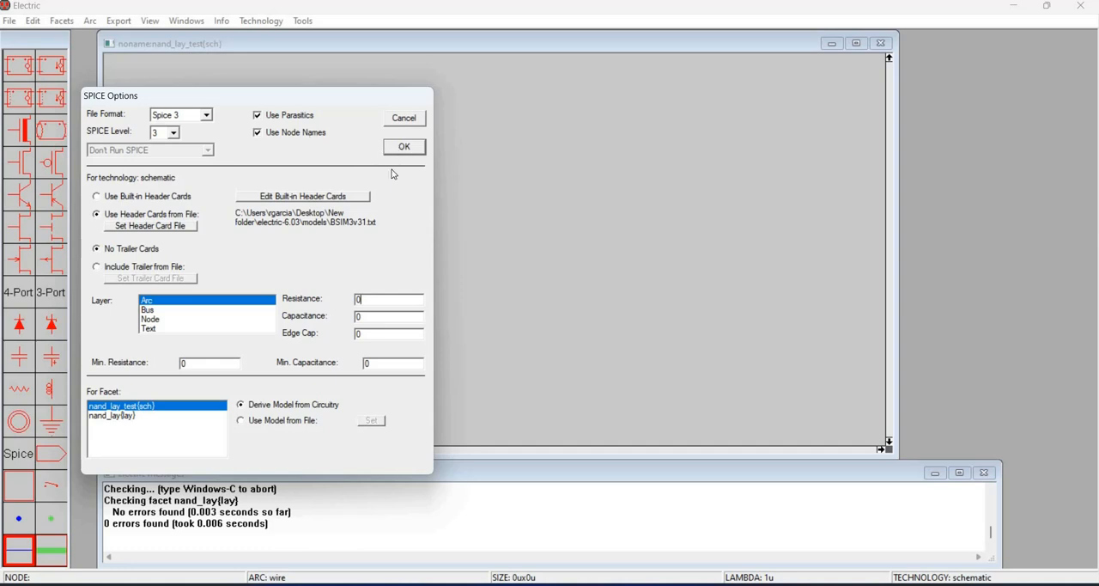
pyautogui.click(400, 147)
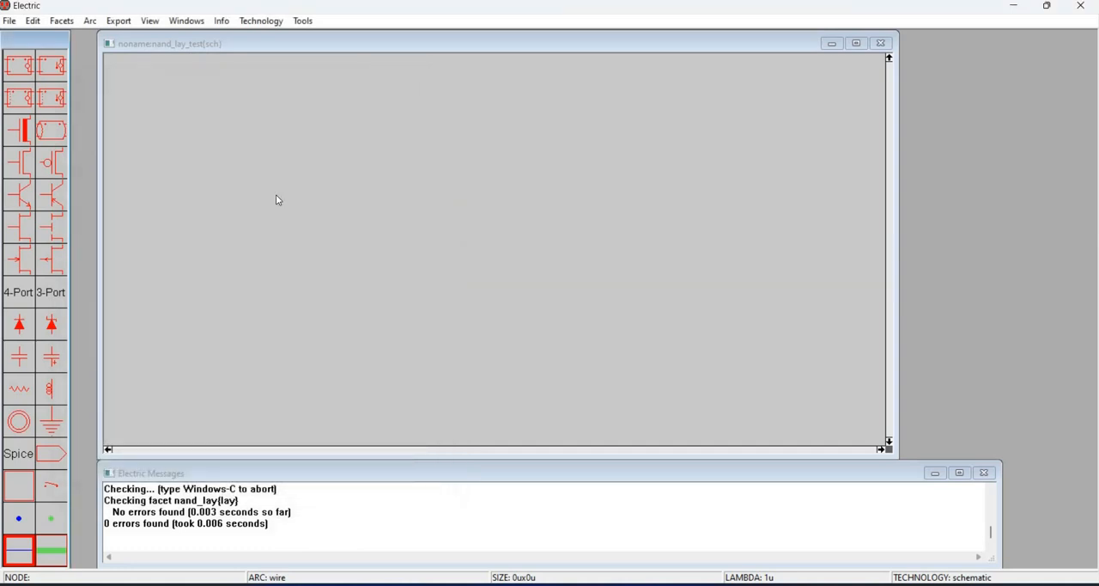
# - Place a SPICE voltage source with the card value 3.3 and move it to the left part of the schematic
pyautogui.click(21, 456)
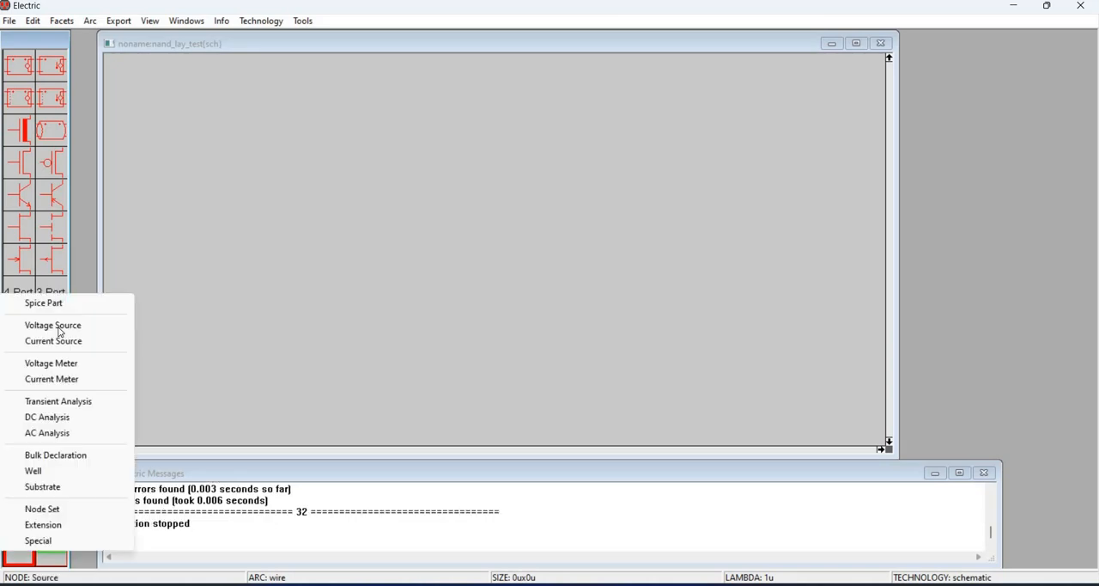
pyautogui.click(38, 325)
pyautogui.click(213, 258)
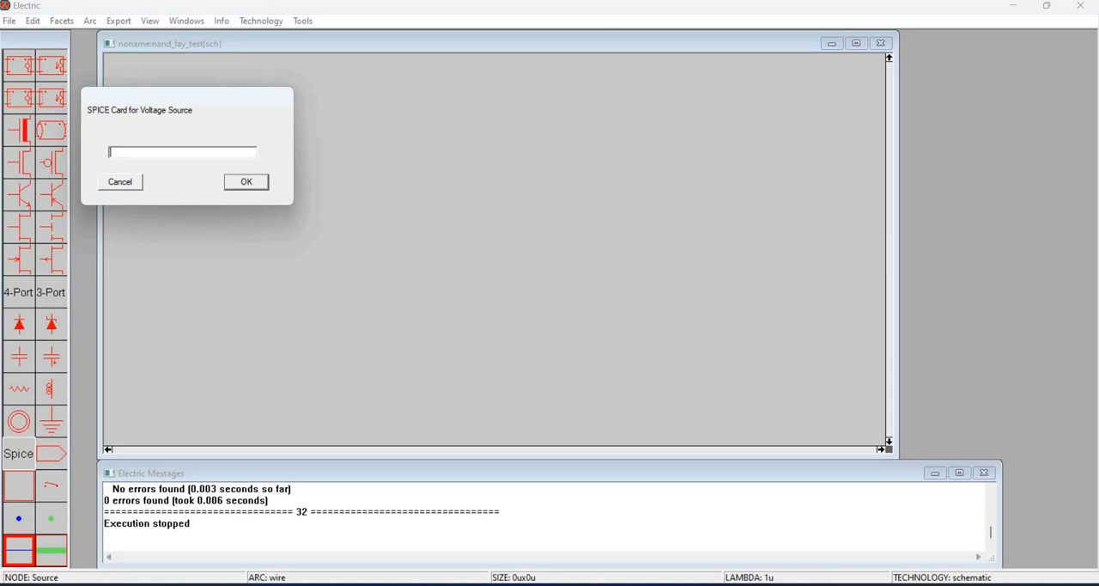
pyautogui.write('3.3')
pyautogui.press('Return')
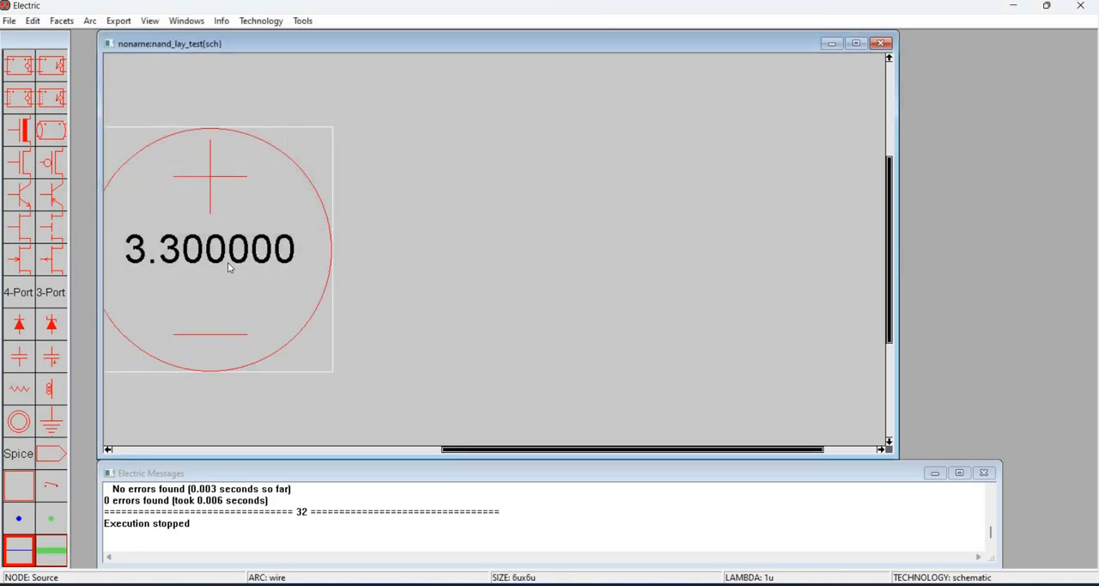
pyautogui.hotkey('ctrl', '0')
pyautogui.hotkey('ctrl', '0')
pyautogui.click(449, 250)
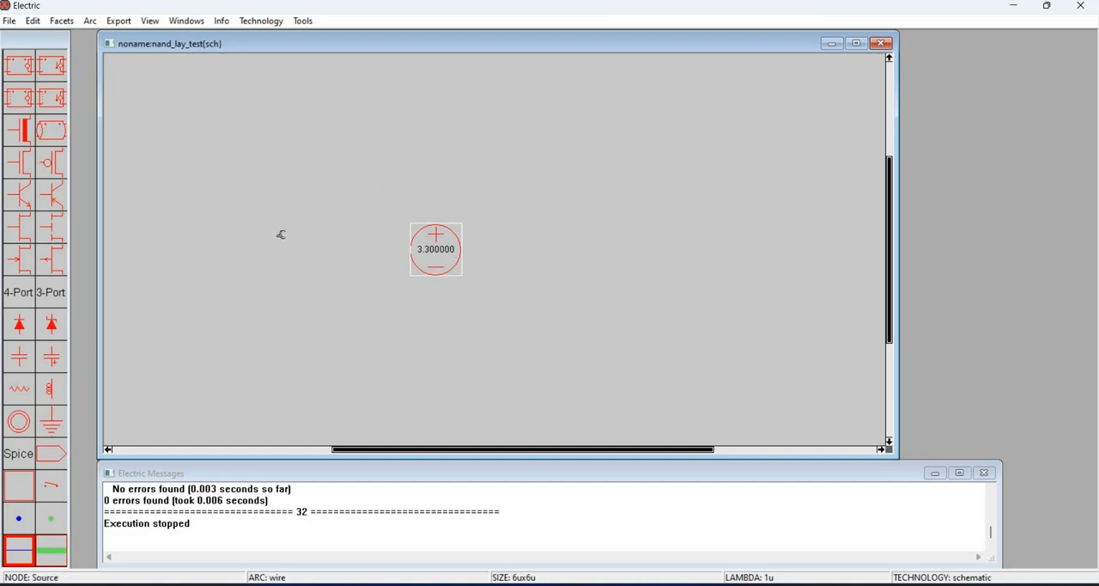
pyautogui.moveTo(449, 250); pyautogui.dragTo(238, 239)
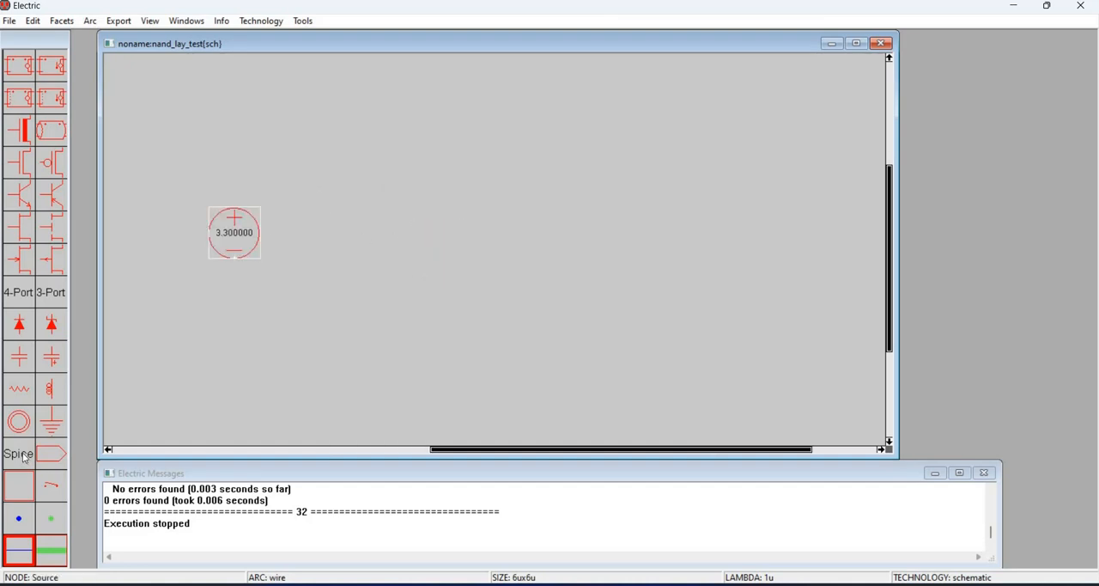
# - Place a second SPICE voltage source with the card pulse(0 3.3 0 1n 1n 20n 40n) to the lower right of the 3.3 source
pyautogui.click(24, 456)
pyautogui.click(71, 330)
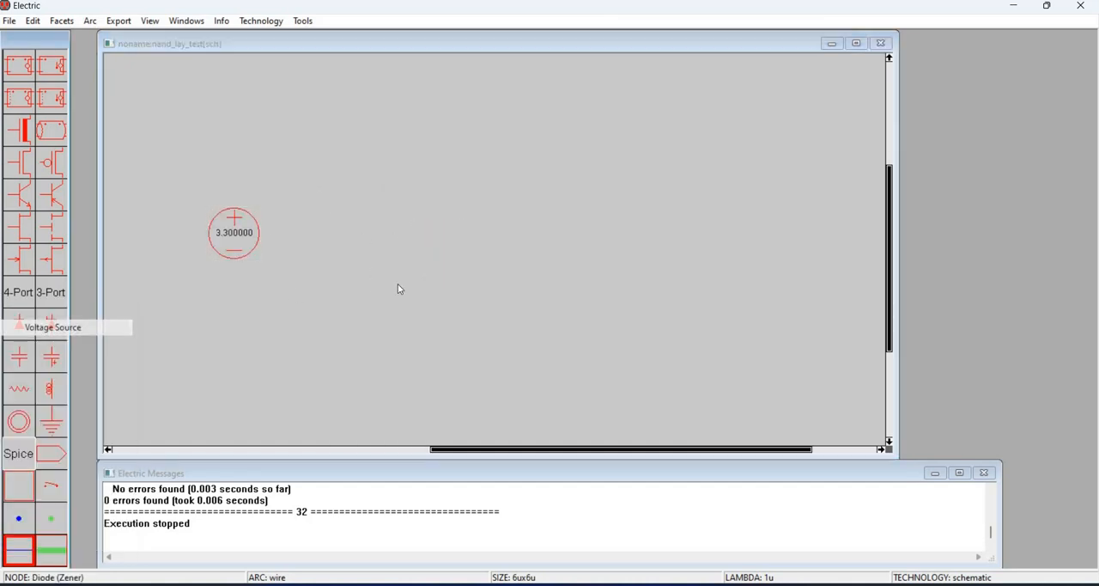
pyautogui.click(435, 280)
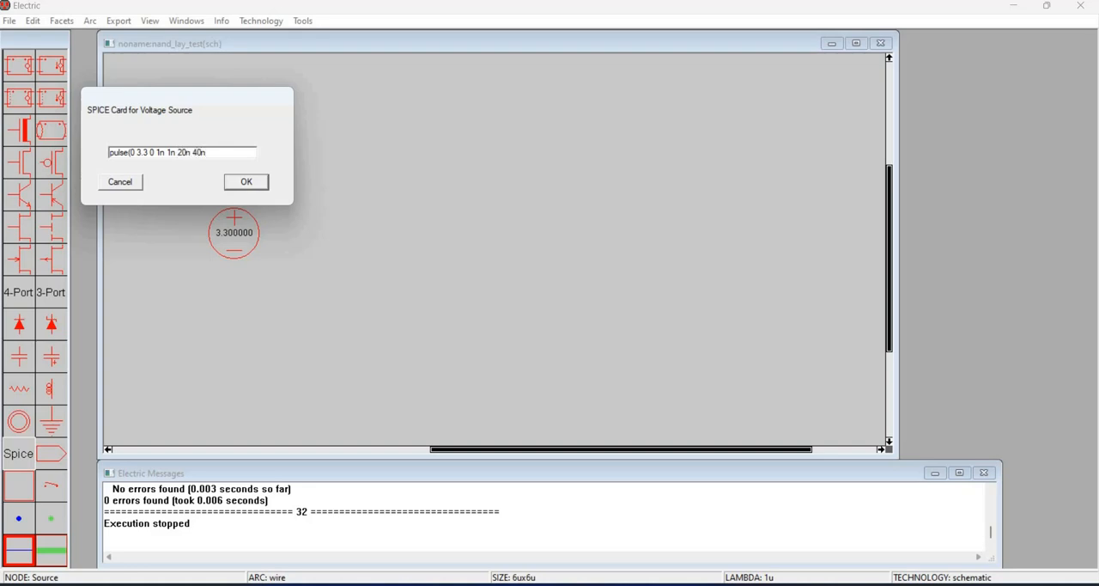
pyautogui.press('Return')
pyautogui.click(378, 276)
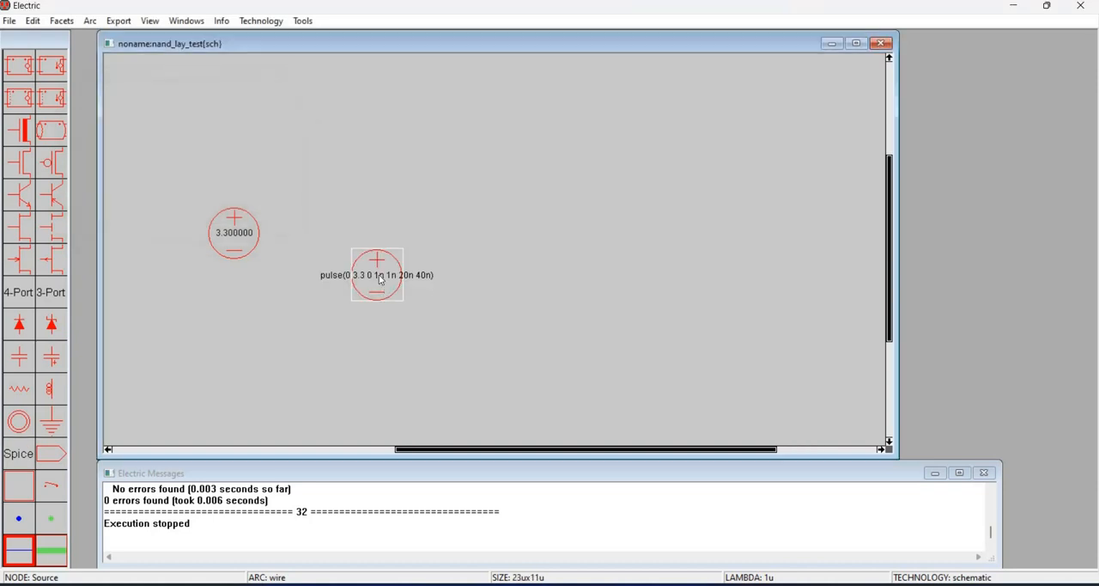
# - Duplicate the pulse voltage source and place the copy above the original
pyautogui.click(373, 284)
pyautogui.click(372, 287)
pyautogui.hotkey('ctrl', 'm')
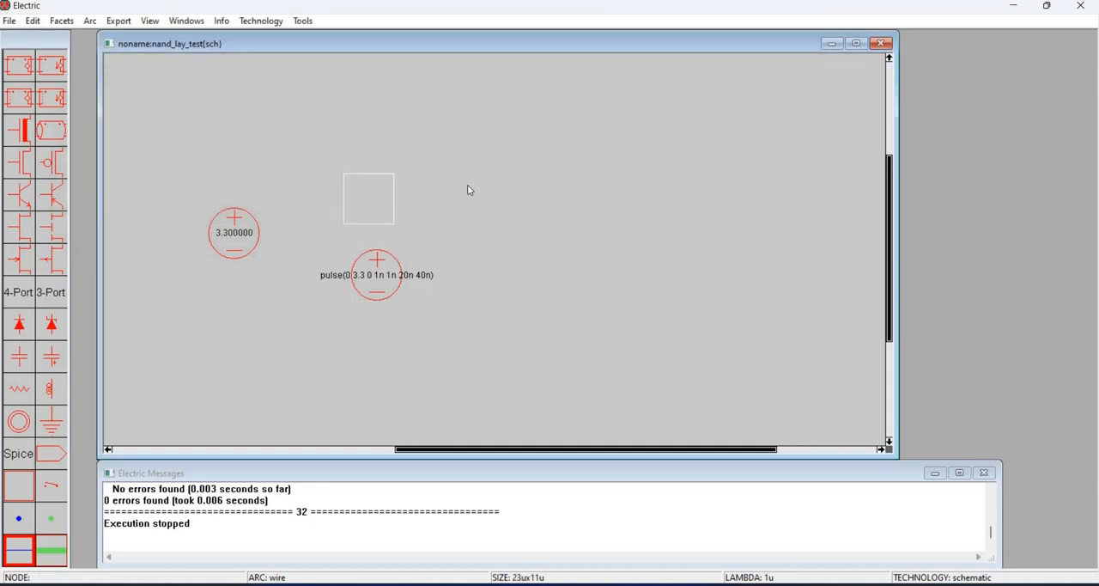
pyautogui.click(412, 197)
# - Change the SPICE card of the upper pulse source to pulse(0 3.3 0 1n 1n 40n 80n)
pyautogui.click(292, 201)
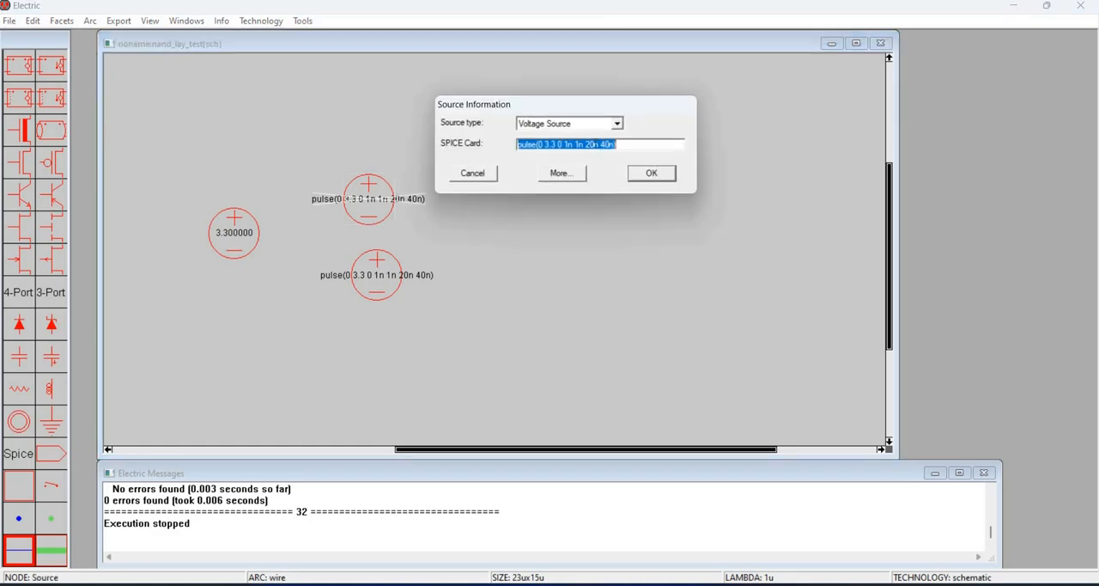
pyautogui.press('Left')
pyautogui.press('Left')
pyautogui.press('Left')
pyautogui.press('Left')
pyautogui.press('Left')
pyautogui.press('Left')
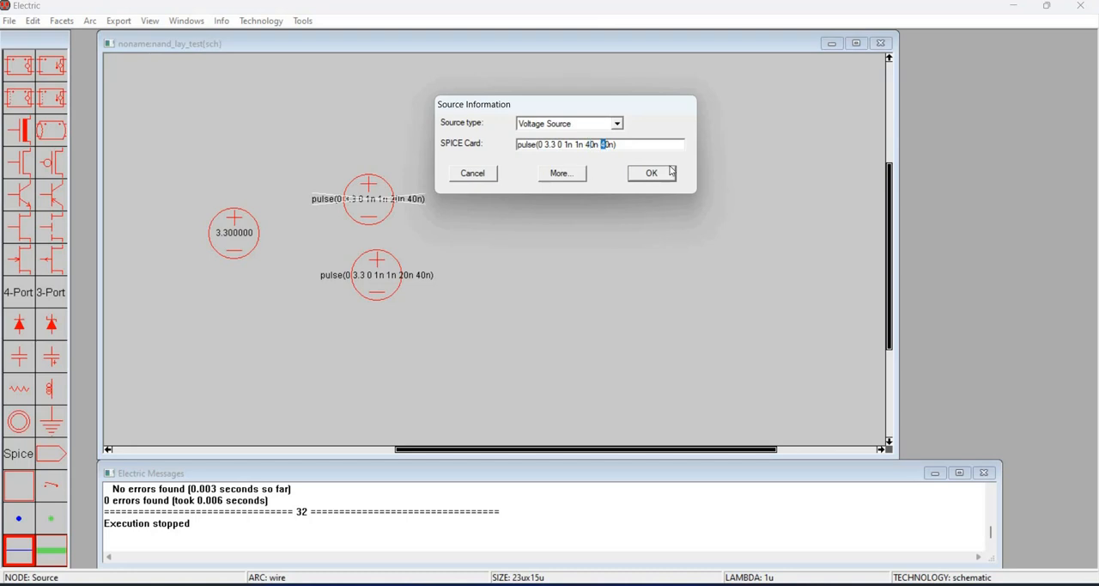
pyautogui.write('8')
pyautogui.press('Return')
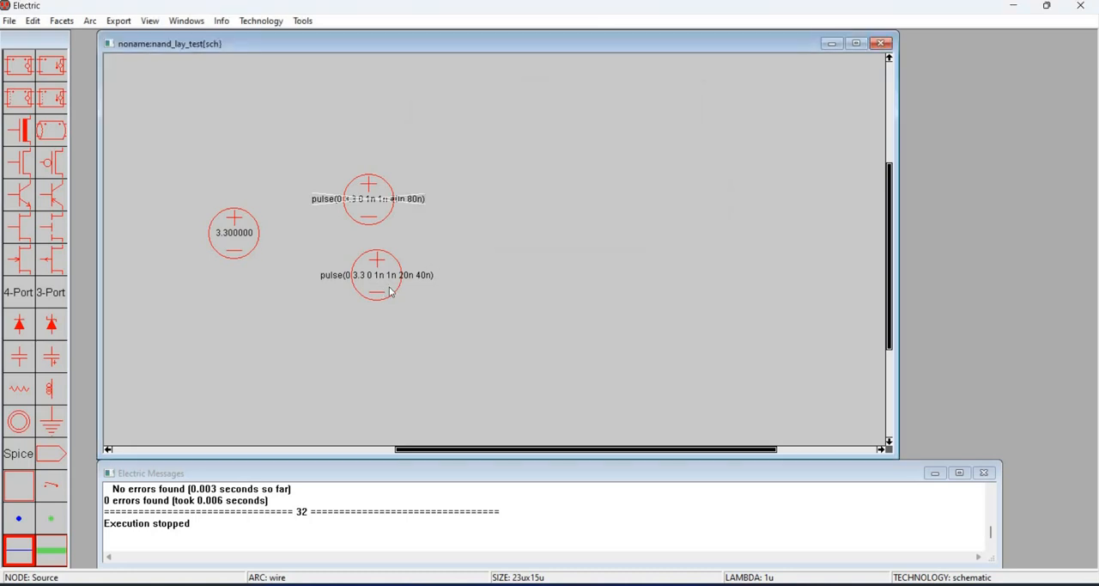
# - Move the 20n 40n pulse source down and to the right, away from the other sources
pyautogui.click(389, 279)
pyautogui.press('Down')
pyautogui.press('Down')
pyautogui.press('Down')
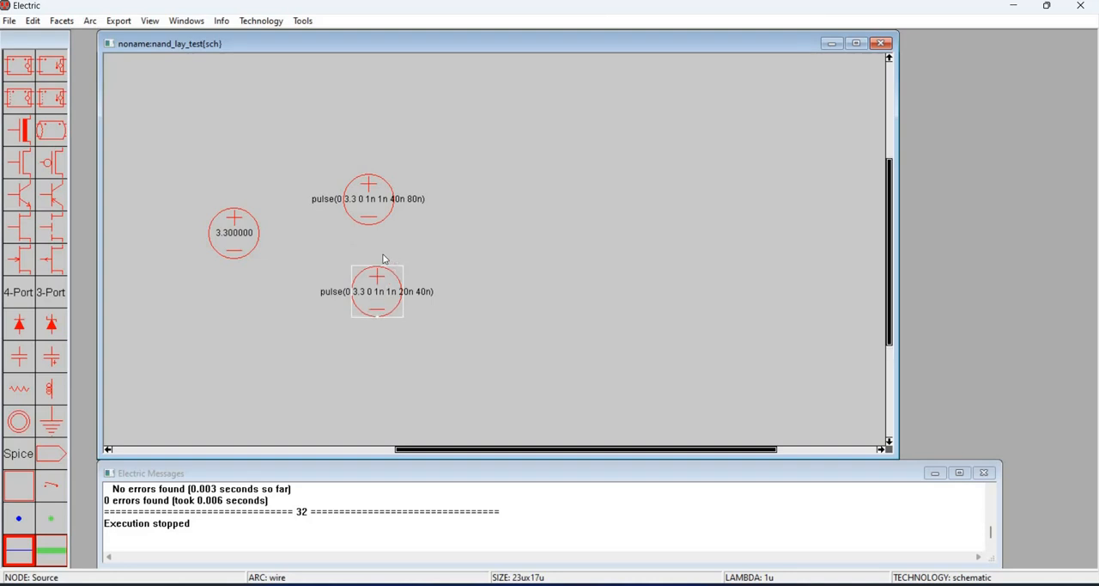
pyautogui.press('Right')
pyautogui.press('Right')
pyautogui.press('Right')
pyautogui.press('Right')
pyautogui.press('Right')
pyautogui.press('Right')
pyautogui.press('Right')
# - Move the 40n 80n pulse source left and down, between the 3.3 source and the other pulse source
pyautogui.moveTo(390, 209); pyautogui.dragTo(378, 217)
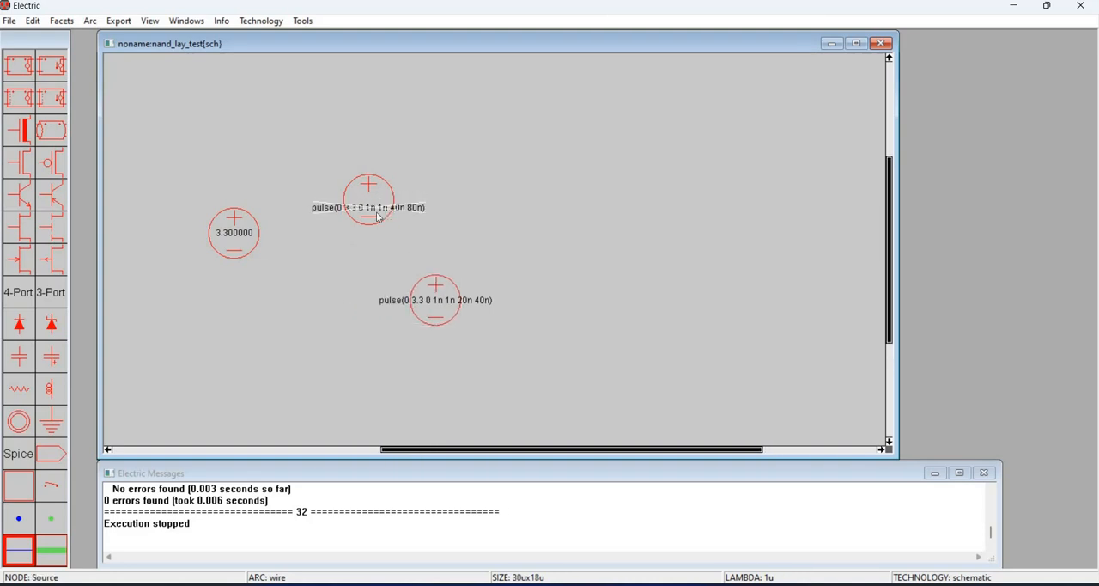
pyautogui.press('Up')
pyautogui.click(369, 221)
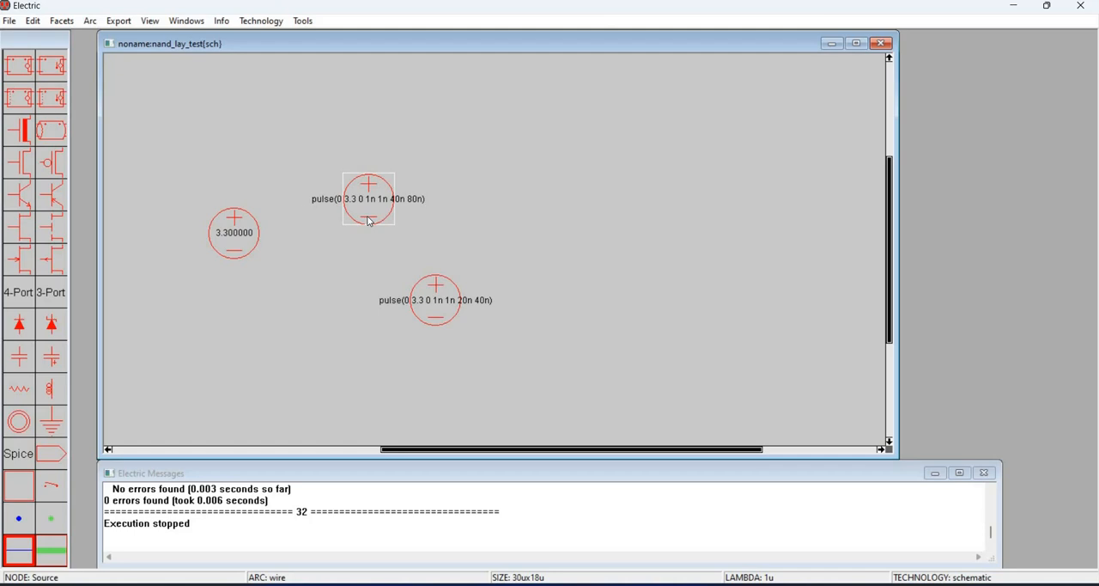
pyautogui.press('Left')
pyautogui.press('Left')
pyautogui.press('Left')
pyautogui.press('Down')
pyautogui.press('Down')
pyautogui.press('Down')
pyautogui.press('Down')
pyautogui.press('Down')
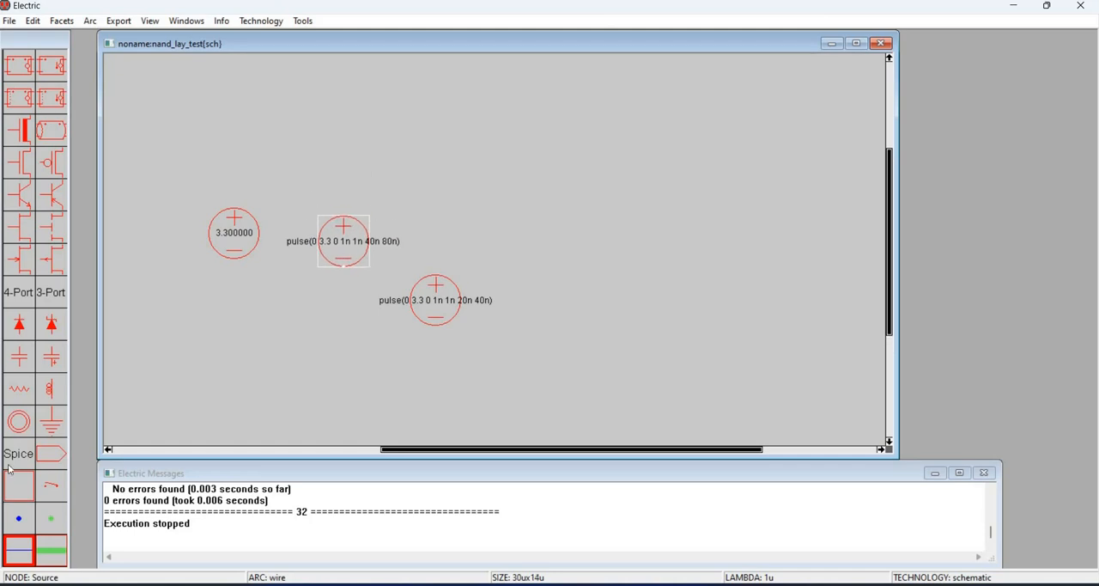
# - Place three SPICE voltage meters: one beside each pulse source and one at the far right of the schematic
pyautogui.click(18, 453)
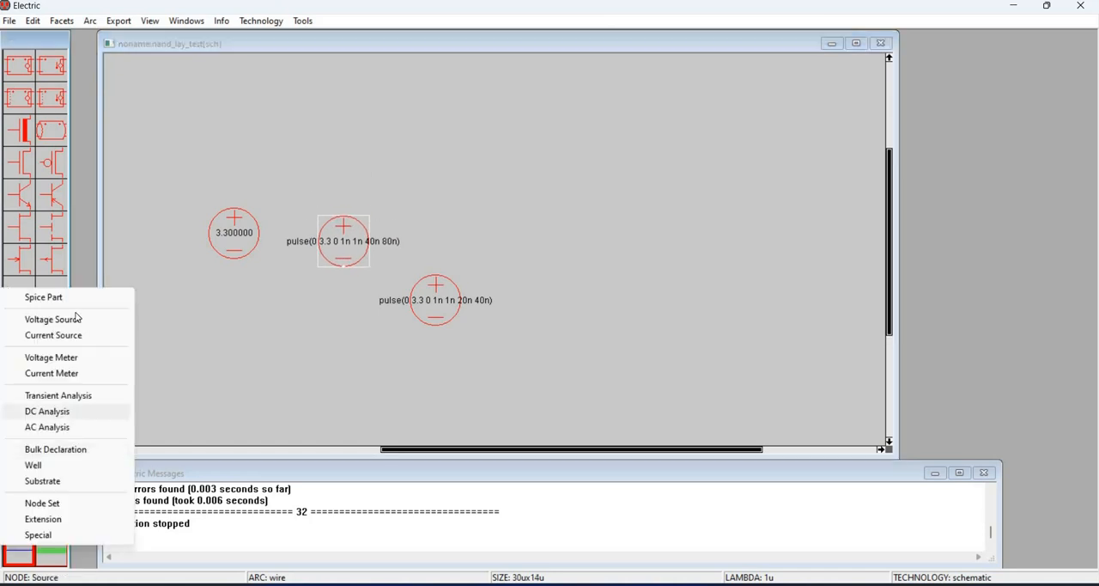
pyautogui.click(51, 357)
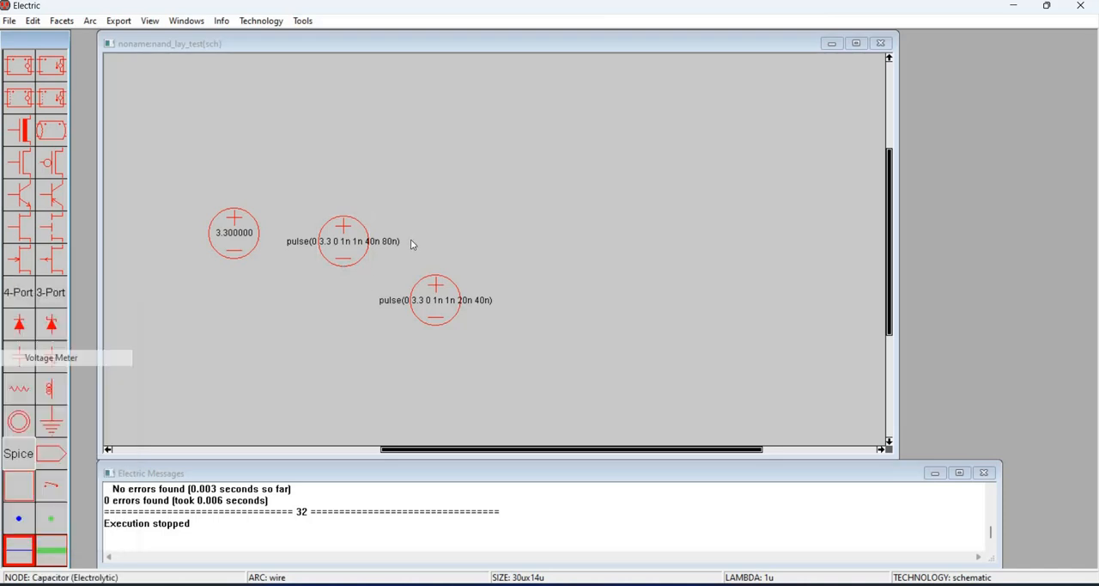
pyautogui.click(408, 248)
pyautogui.click(408, 253)
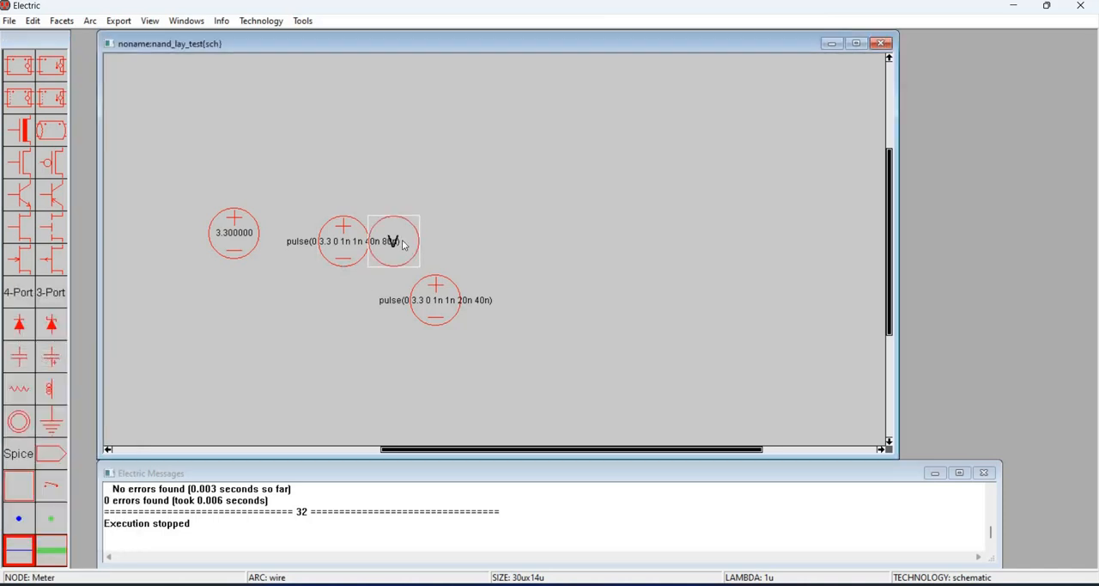
pyautogui.click(515, 303)
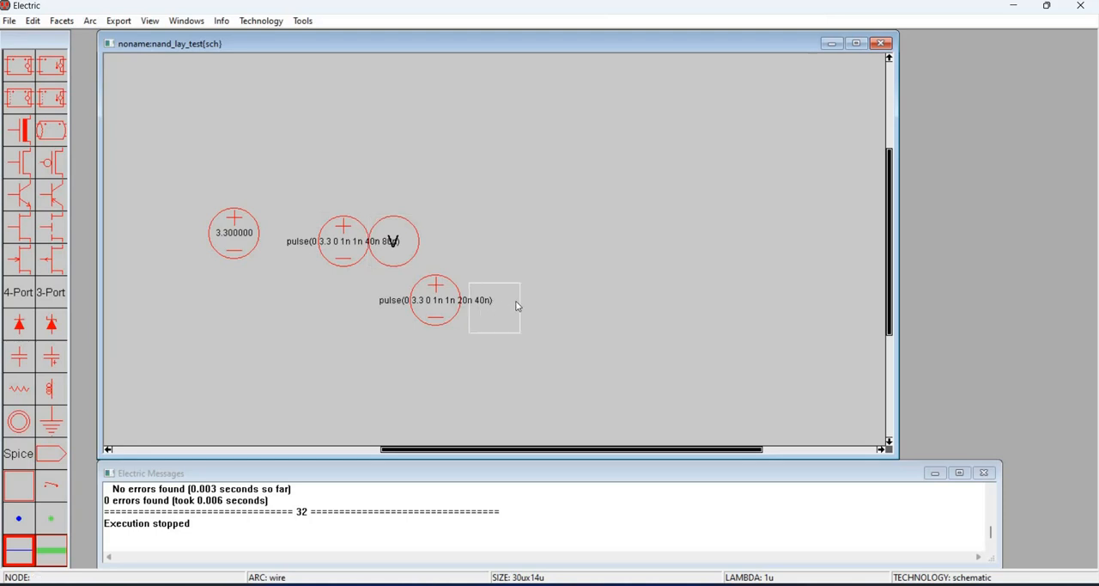
pyautogui.click(770, 270)
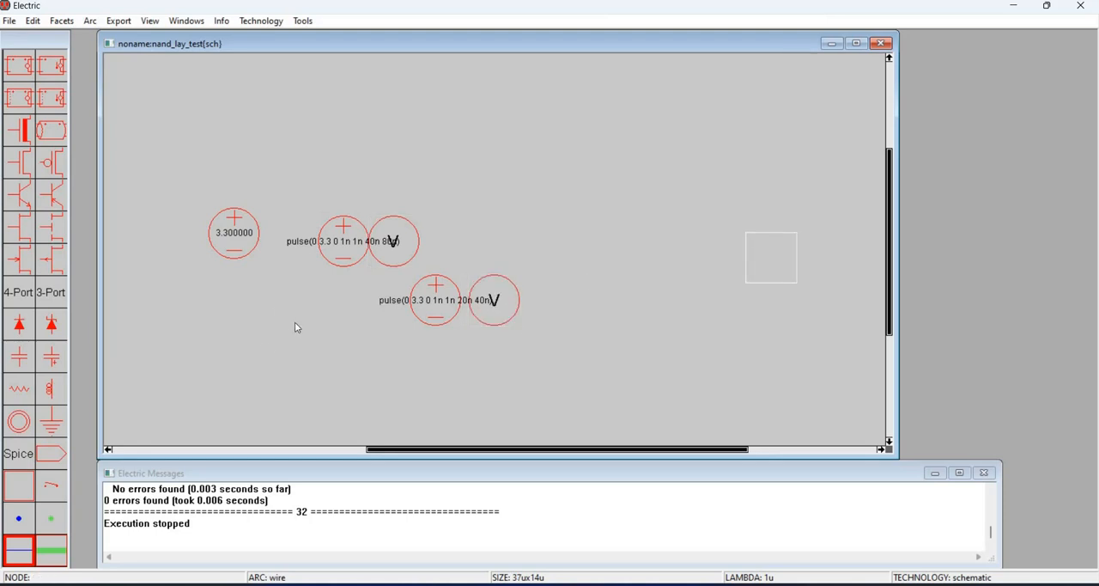
# - Place a 100F capacitor just left of the far-right voltage meter and a ground symbol below the circuit
pyautogui.click(19, 356)
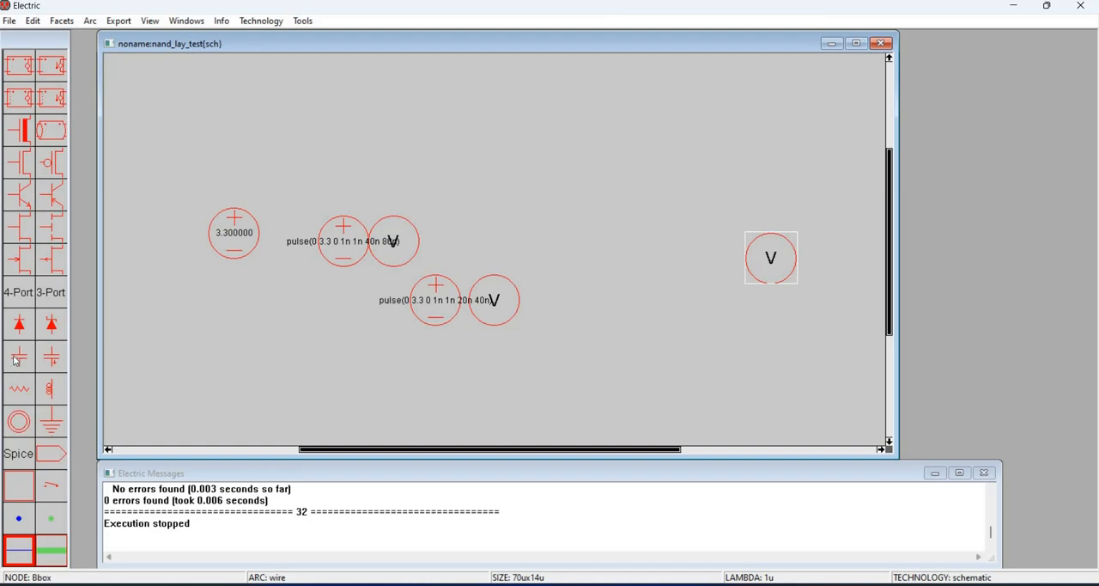
pyautogui.click(721, 257)
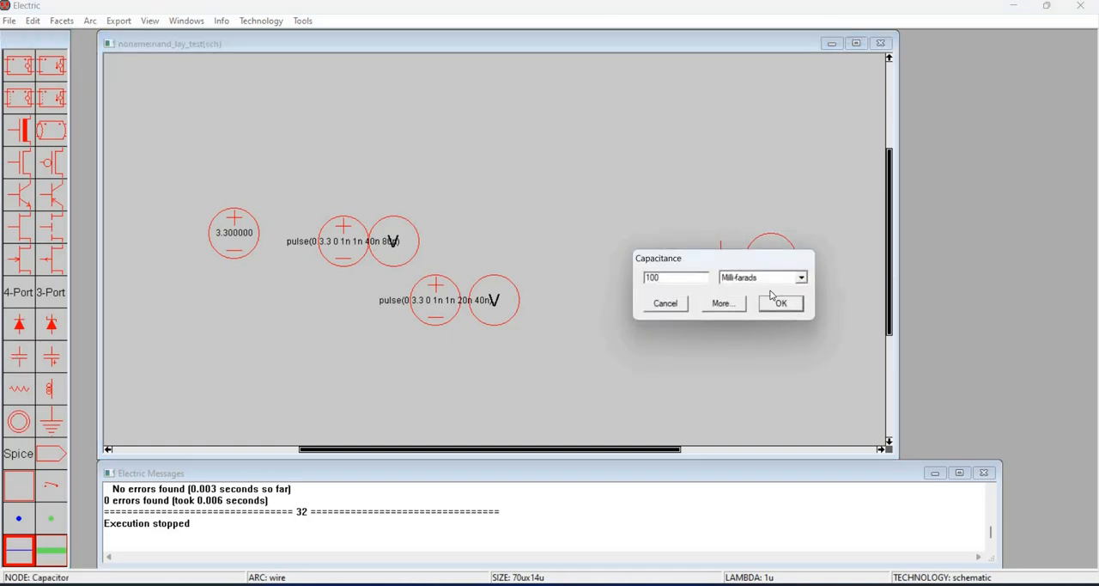
pyautogui.click(774, 278)
pyautogui.click(775, 291)
pyautogui.press('Return')
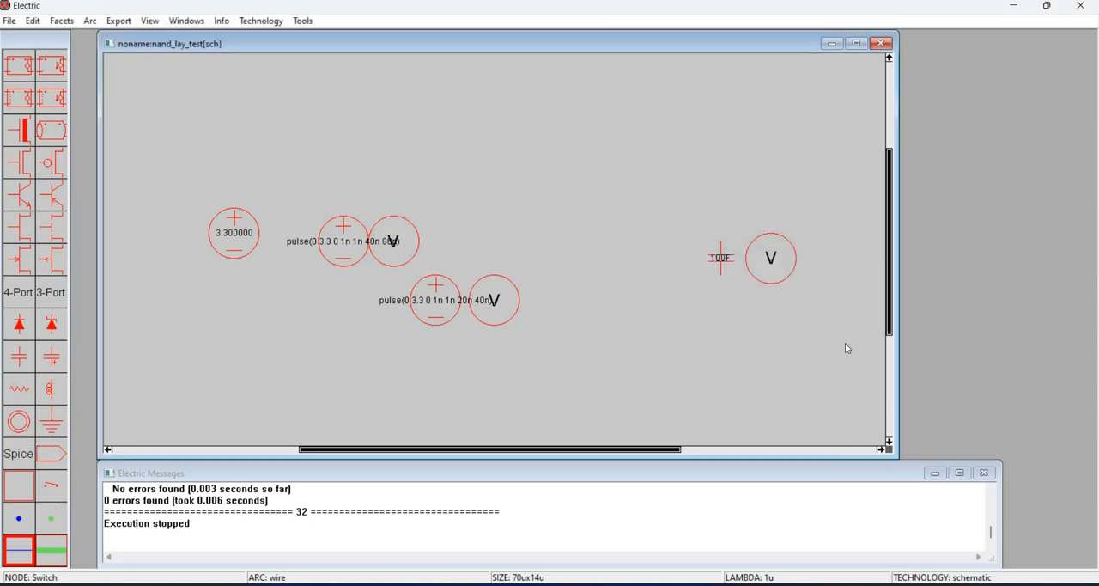
pyautogui.click(632, 410)
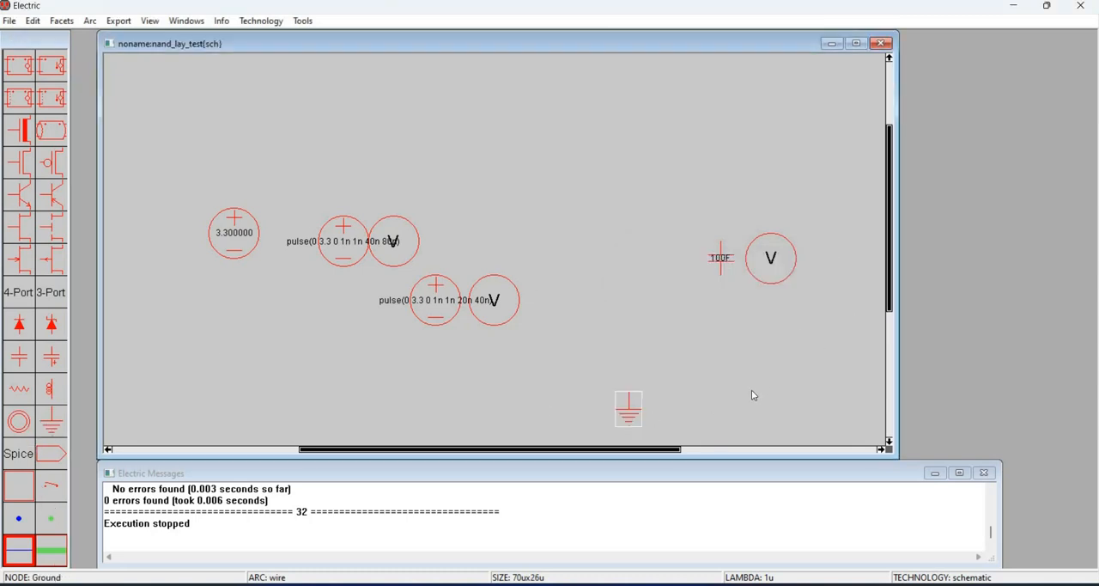
pyautogui.click(639, 303)
# - Place an instance of the nand_lay layout facet between the lower pulse source's meter and the capacitor
pyautogui.click(33, 21)
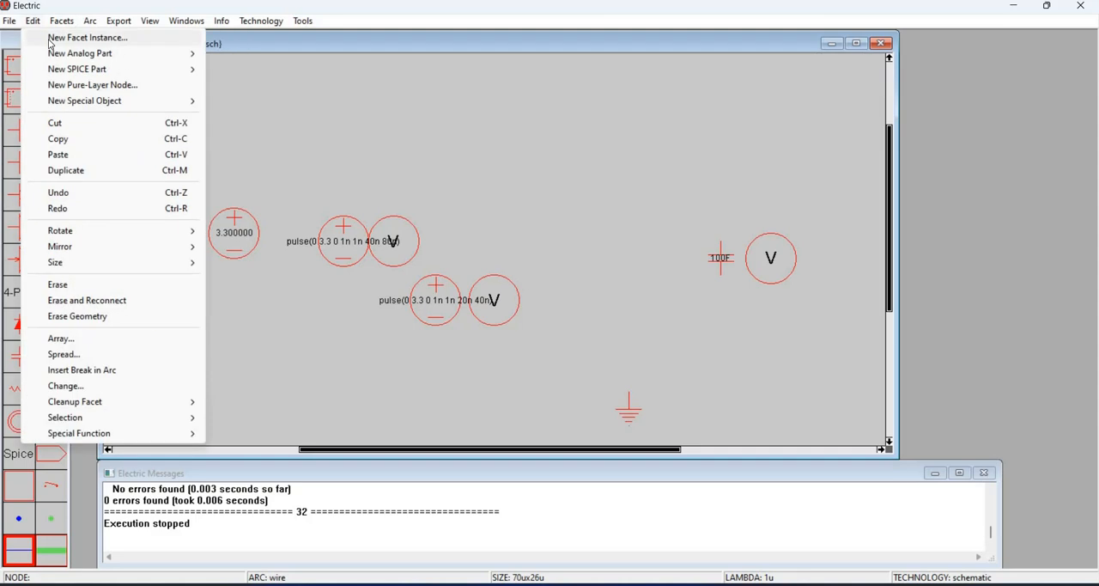
pyautogui.click(49, 41)
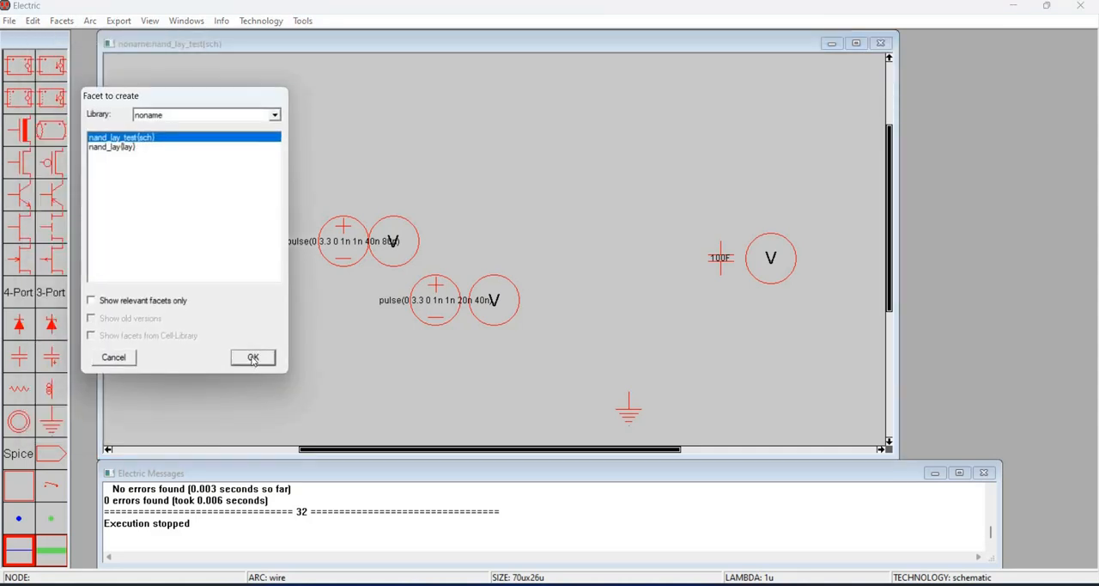
pyautogui.click(113, 147)
pyautogui.click(260, 357)
pyautogui.click(616, 250)
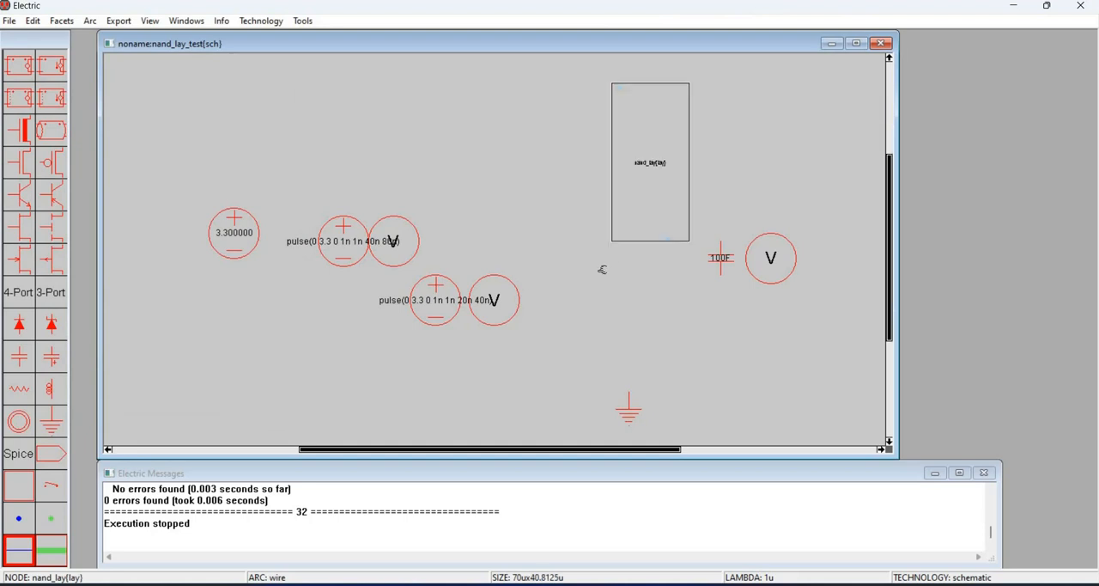
pyautogui.moveTo(603, 270); pyautogui.dragTo(606, 267)
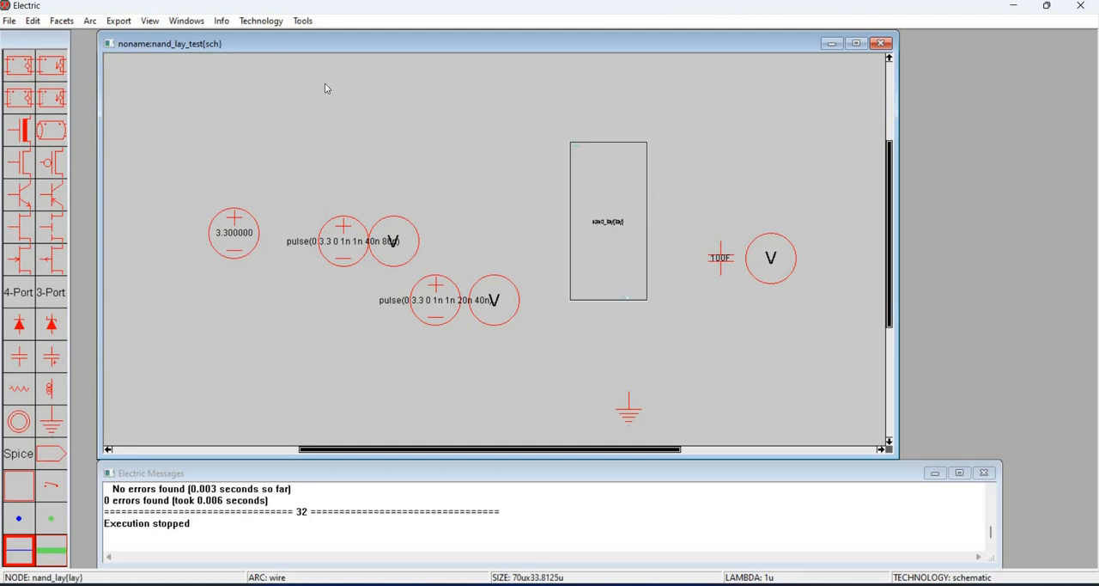
# - Re-export all ports of the nand_lay instance in the test schematic
pyautogui.click(121, 22)
pyautogui.click(147, 58)
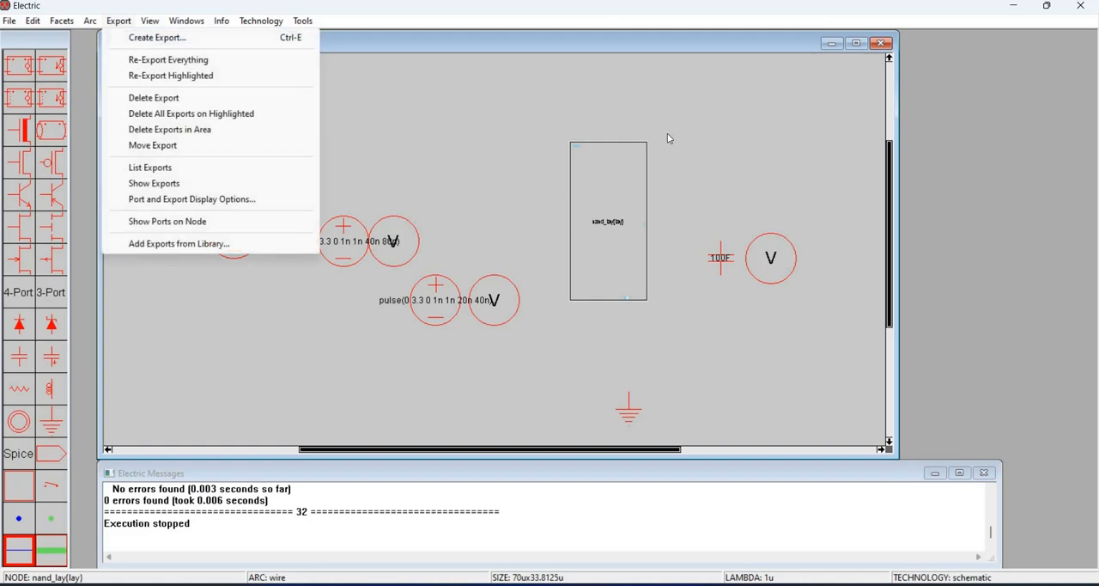
pyautogui.click(663, 119)
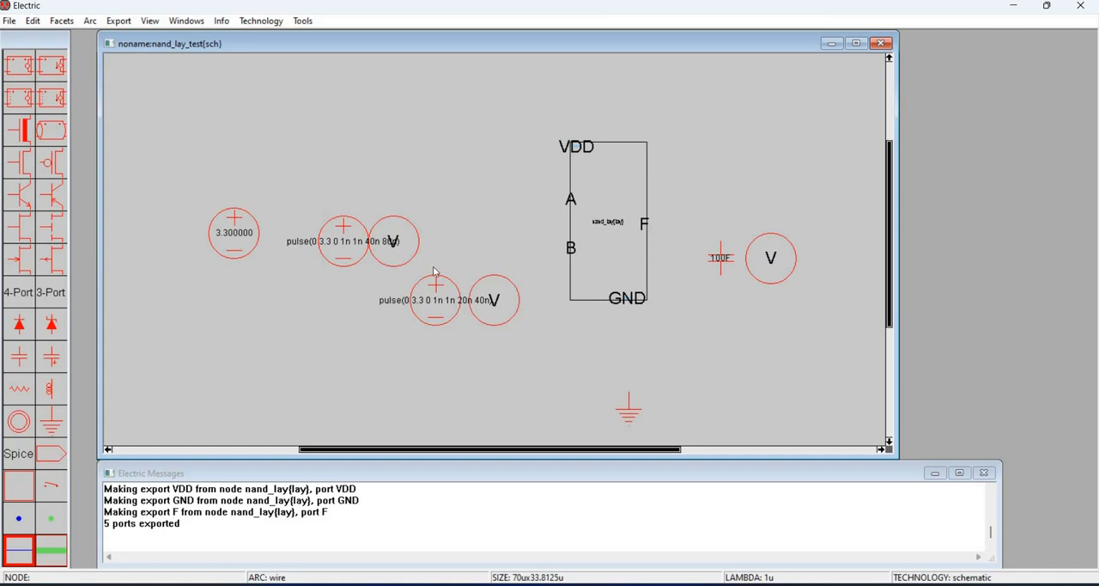
# - Wire the ground symbol to the gate's GND port and connect the 3.3 source's negative terminal to that ground wire
pyautogui.click(630, 393)
pyautogui.click(575, 285)
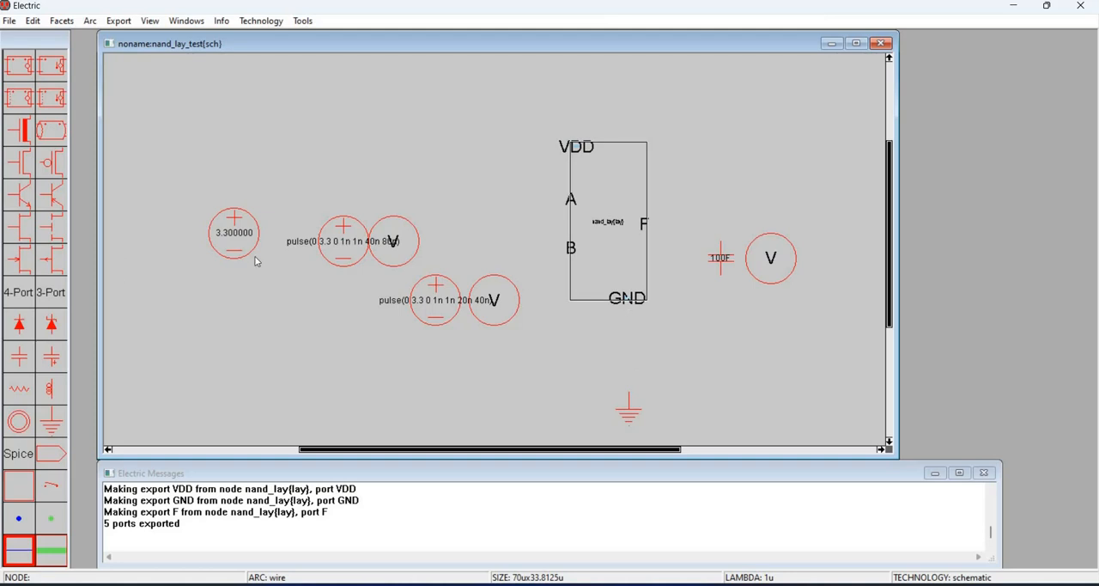
pyautogui.click(232, 257)
pyautogui.rightClick(234, 323)
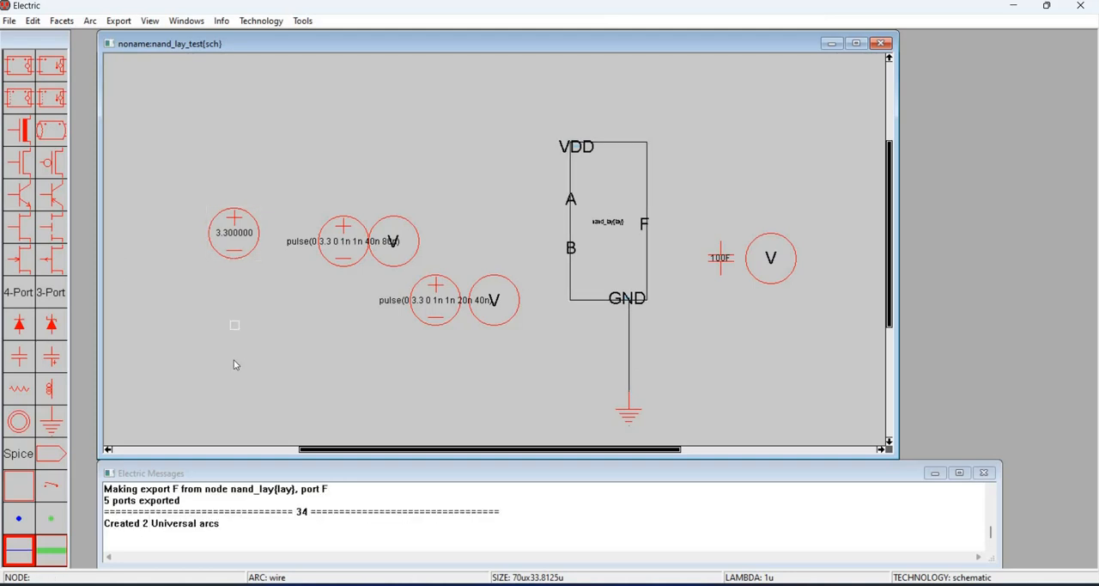
pyautogui.rightClick(235, 355)
pyautogui.click(612, 358)
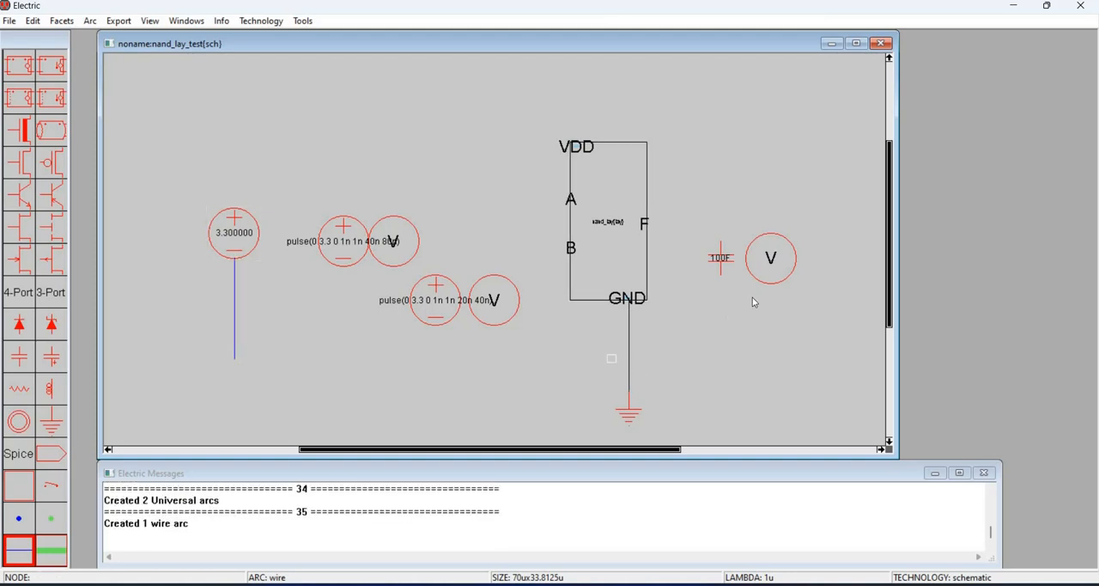
# - Wire the lower terminal of the far-right voltage meter down to the ground line at the GND junction
pyautogui.click(774, 282)
pyautogui.moveTo(774, 285); pyautogui.dragTo(771, 352, button='right')
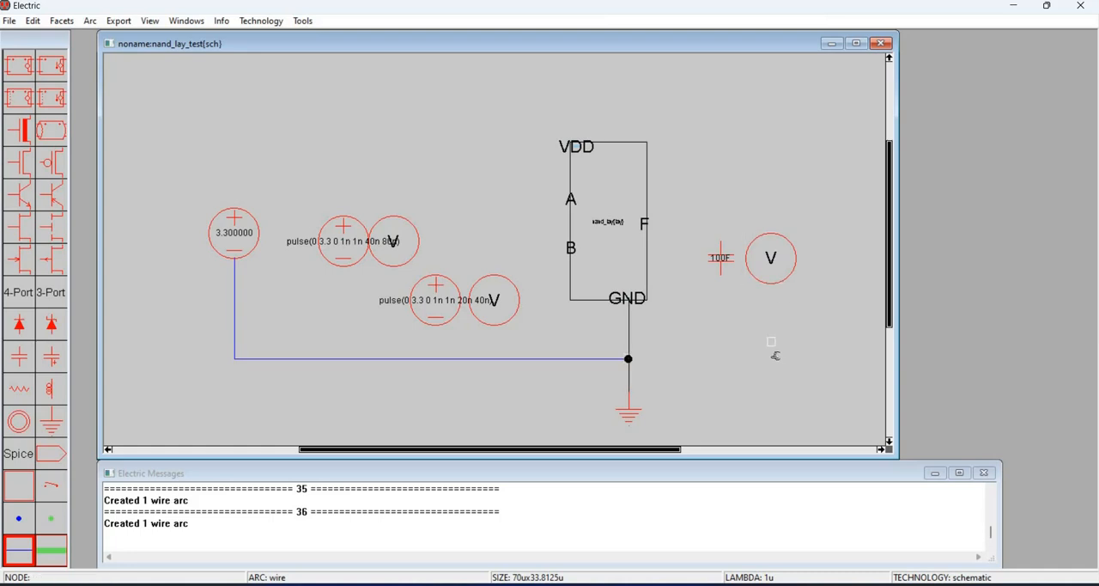
pyautogui.rightClick(628, 359)
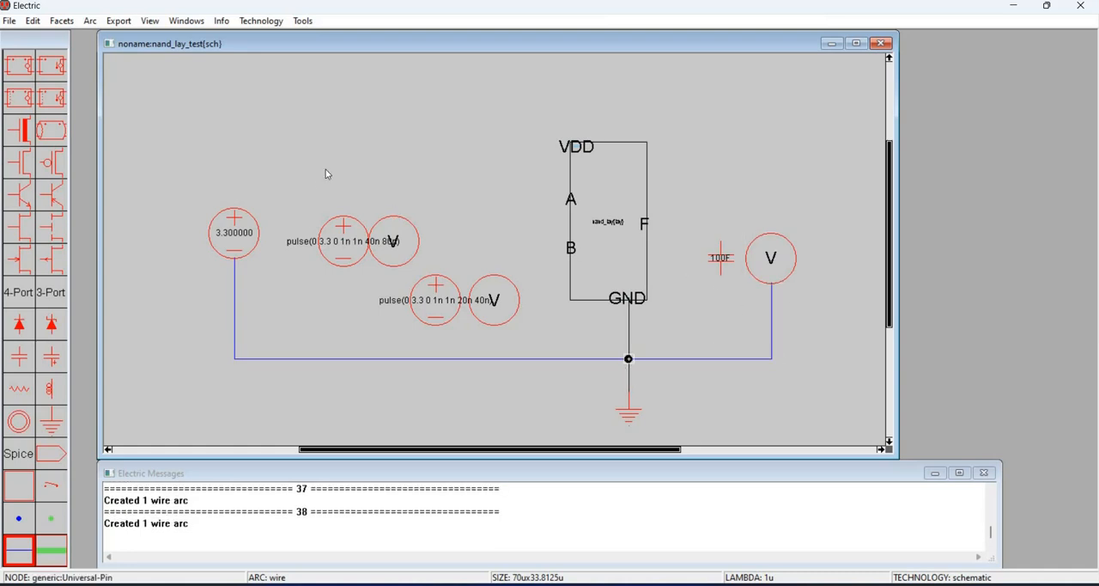
# - Wire the 3.3 source's positive terminal up and across to the gate's VDD port
pyautogui.click(232, 216)
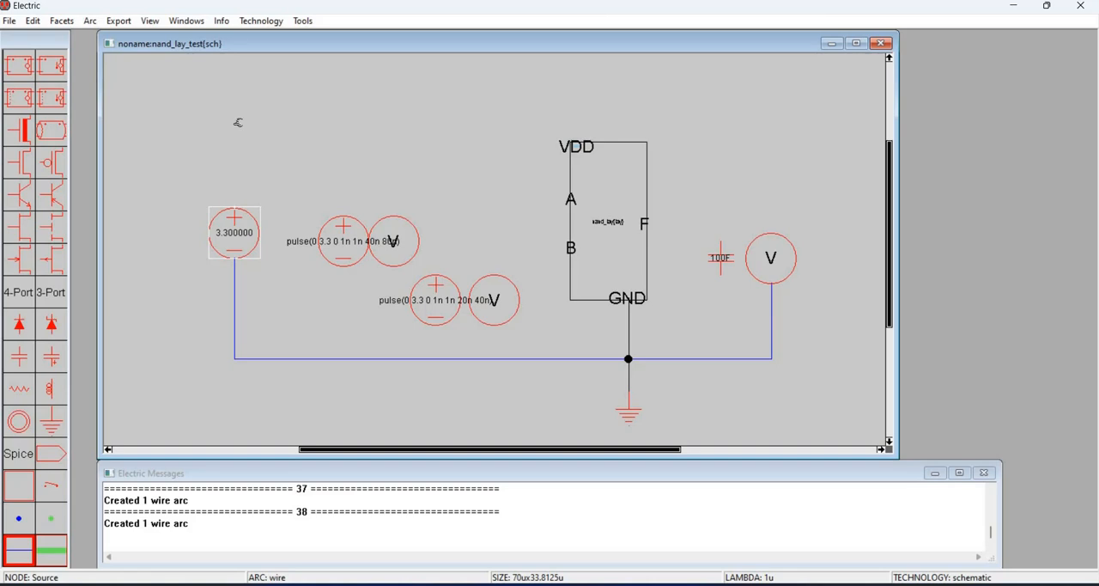
pyautogui.rightClick(236, 123)
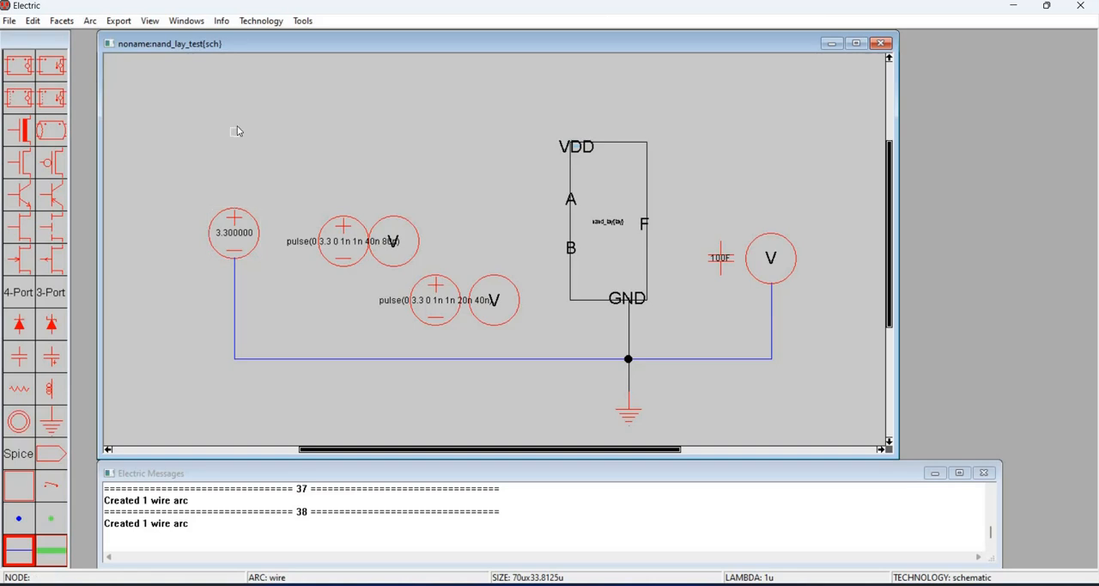
pyautogui.moveTo(588, 130); pyautogui.dragTo(581, 167, button='right')
pyautogui.rightClick(580, 146)
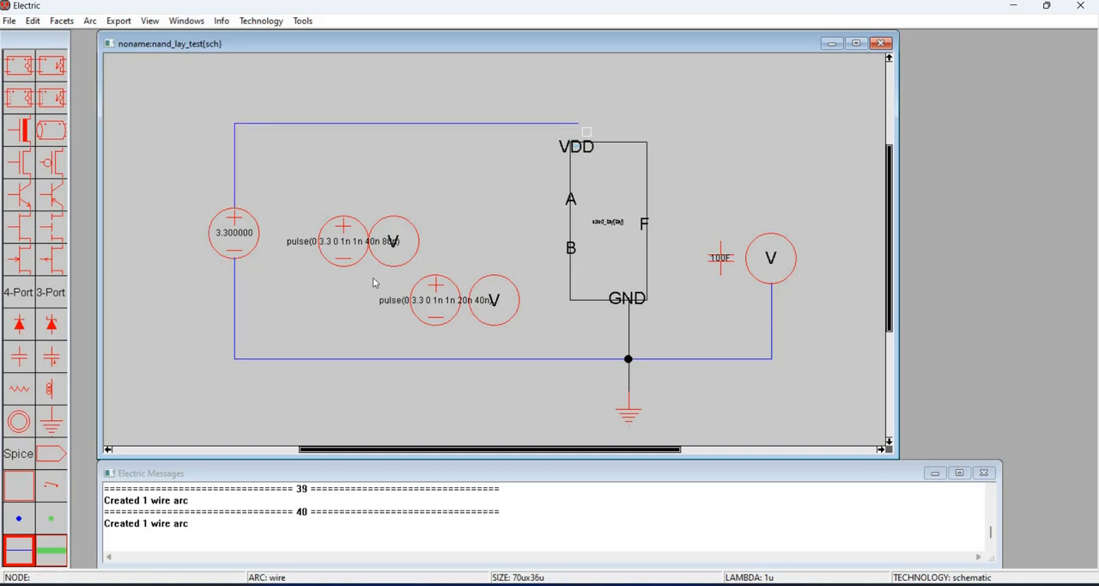
# - Wire the 40n 80n pulse source's positive terminal to port A and the 20n 40n pulse source's to port B
pyautogui.click(345, 211)
pyautogui.rightClick(345, 205)
pyautogui.rightClick(539, 189)
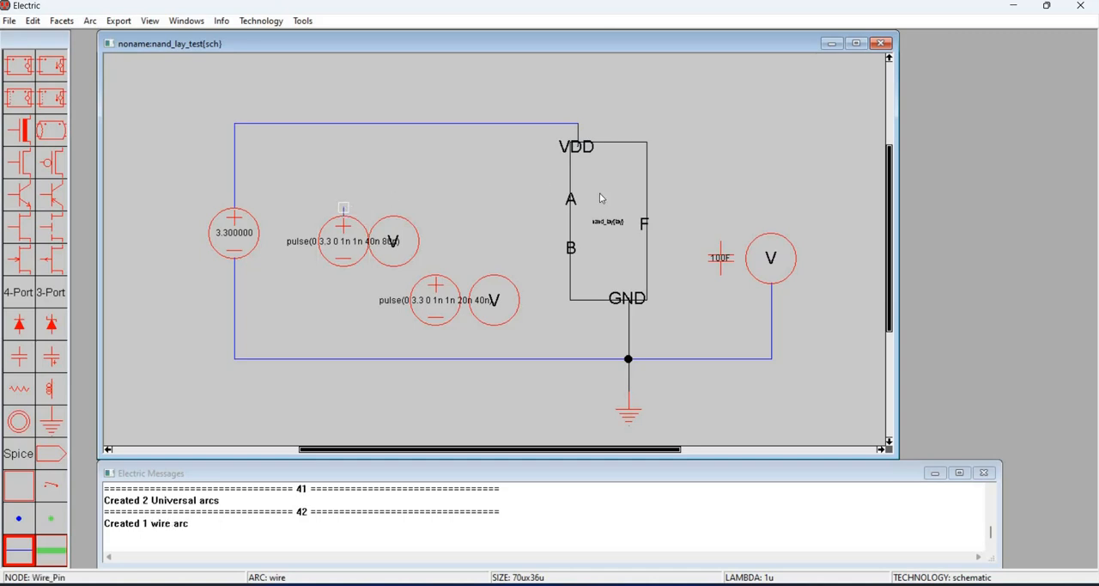
pyautogui.click(436, 282)
pyautogui.rightClick(437, 257)
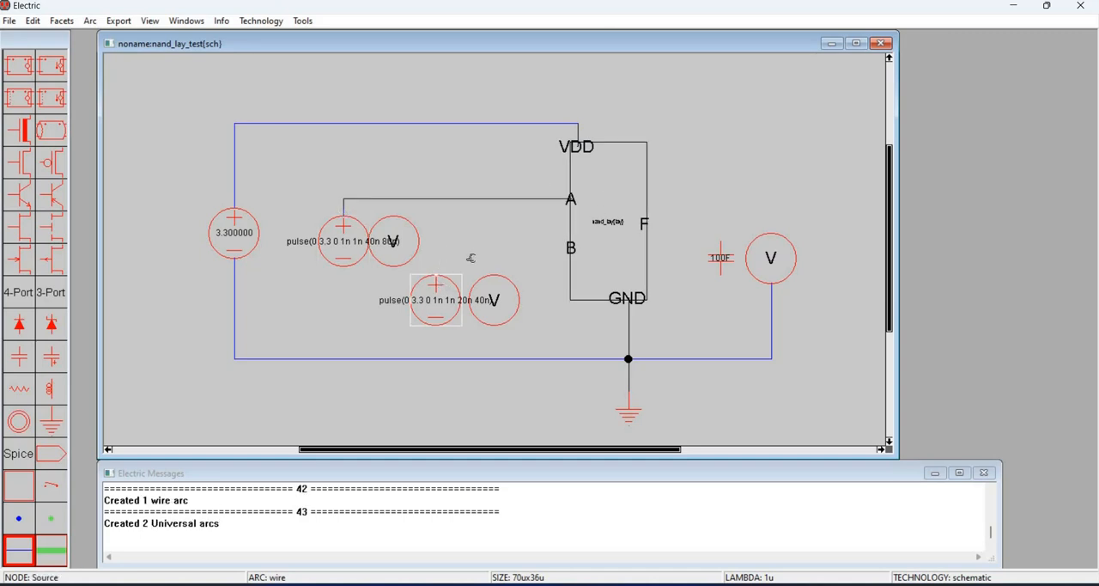
pyautogui.rightClick(600, 244)
# - Connect the negative terminals of both pulse sources and the lower terminals of their adjacent meters to the ground line
pyautogui.click(345, 274)
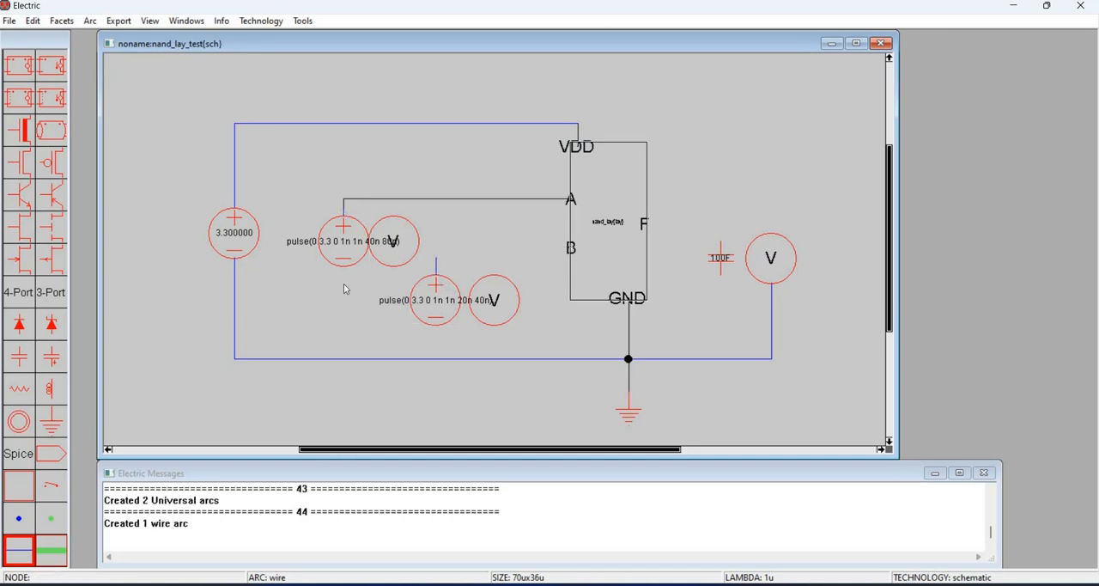
pyautogui.rightClick(346, 357)
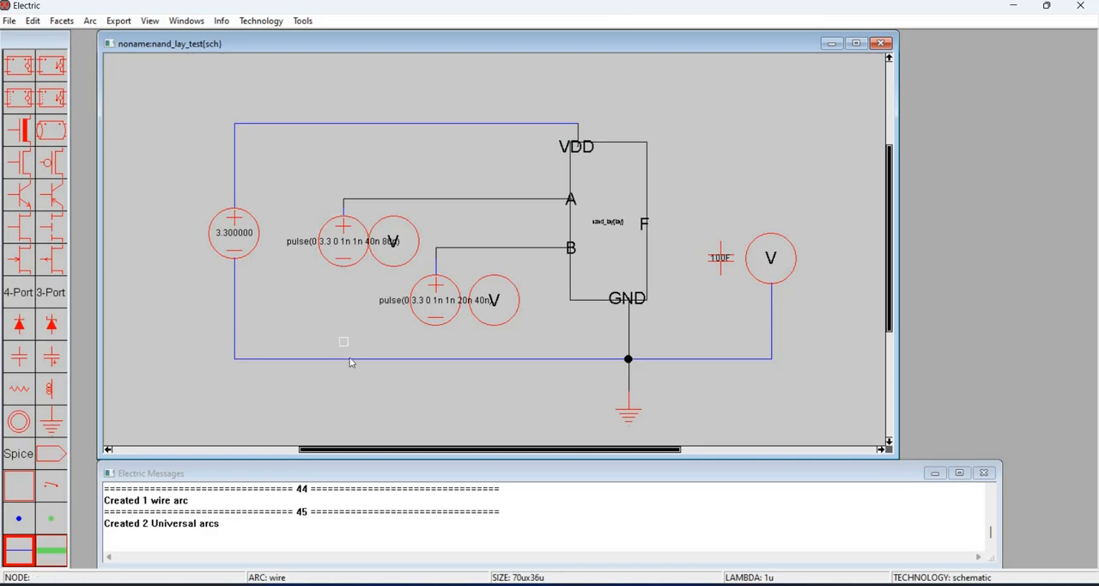
pyautogui.click(438, 328)
pyautogui.rightClick(439, 361)
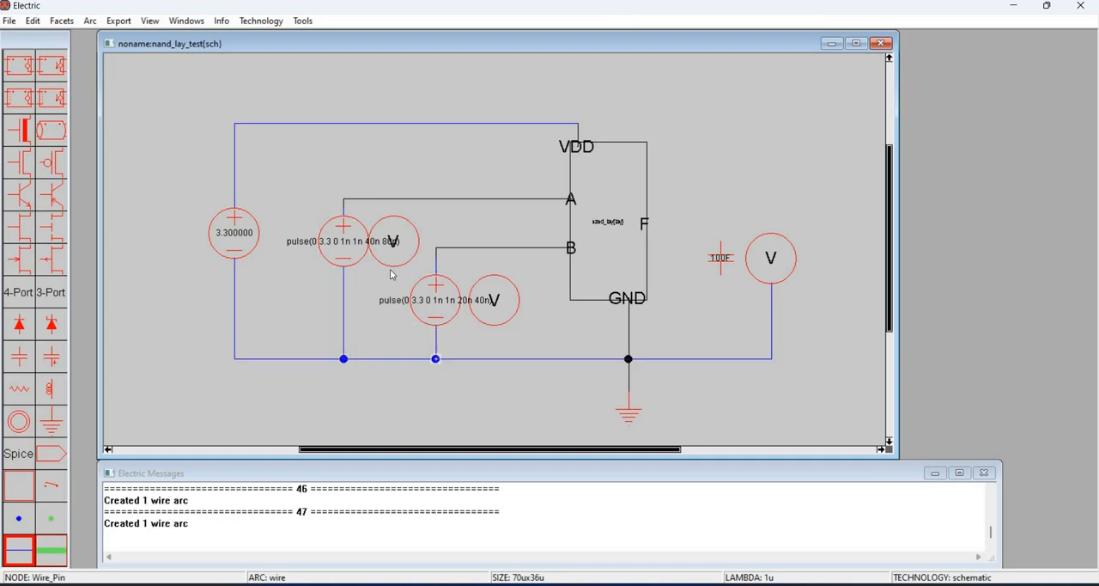
pyautogui.click(393, 274)
pyautogui.rightClick(391, 358)
pyautogui.click(501, 345)
pyautogui.rightClick(495, 359)
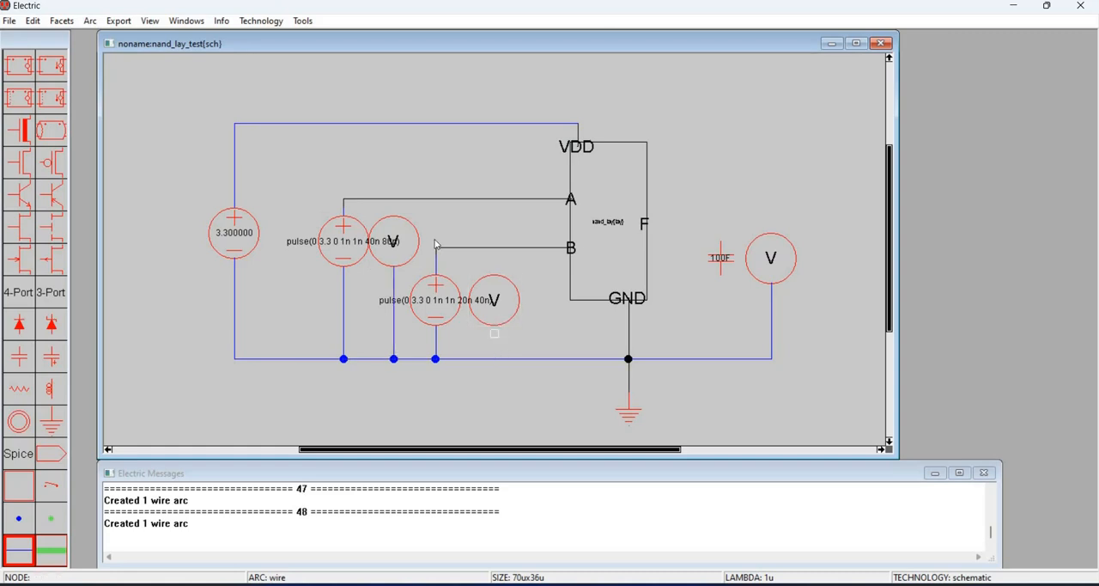
# - Connect the upper terminals of the two input meters to the port A and port B wires respectively
pyautogui.click(395, 201)
pyautogui.rightClick(393, 199)
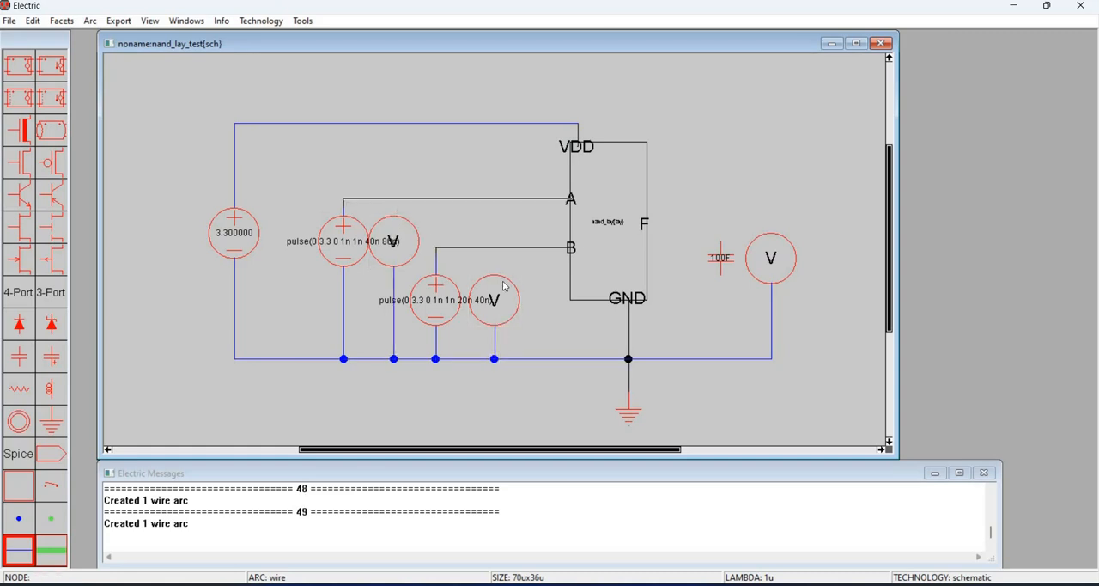
pyautogui.click(501, 250)
pyautogui.rightClick(499, 250)
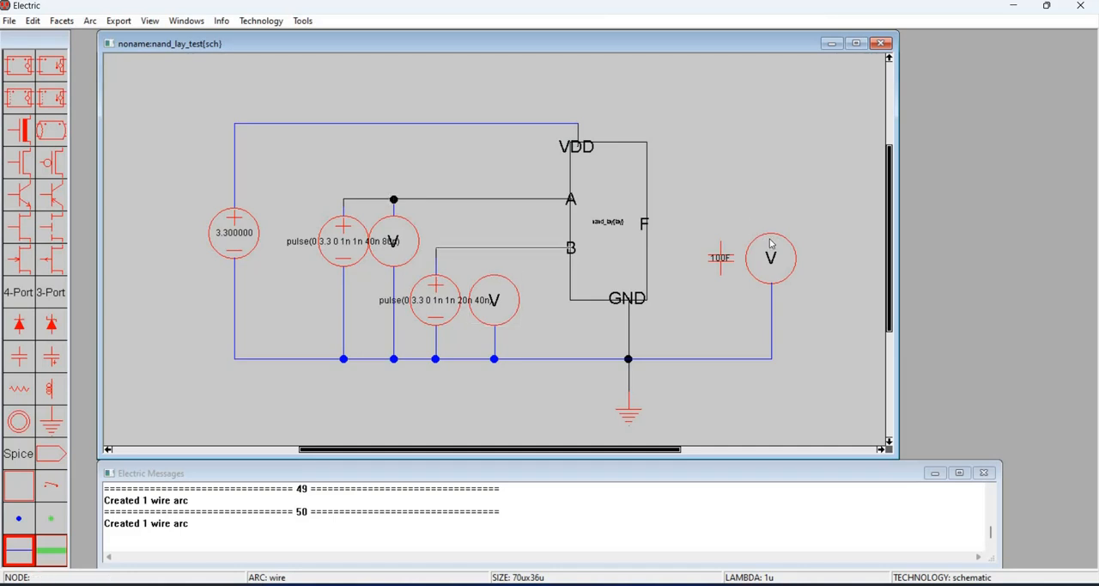
# - Wire the far-right meter to port F and connect the capacitor between that output wire and the ground line
pyautogui.click(772, 228)
pyautogui.rightClick(772, 226)
pyautogui.rightClick(636, 227)
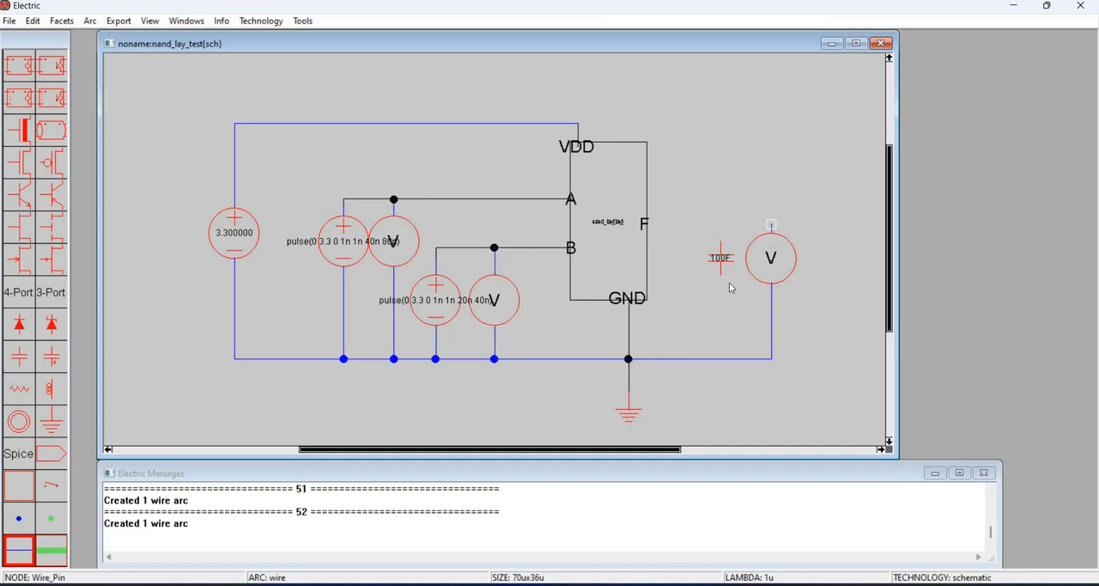
pyautogui.click(721, 244)
pyautogui.rightClick(722, 225)
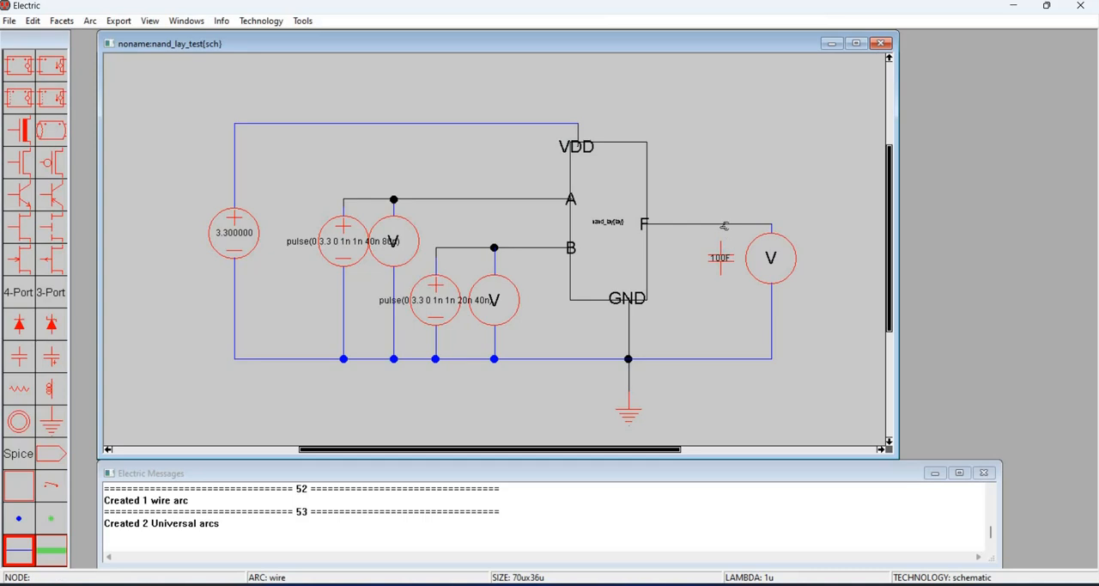
pyautogui.click(721, 276)
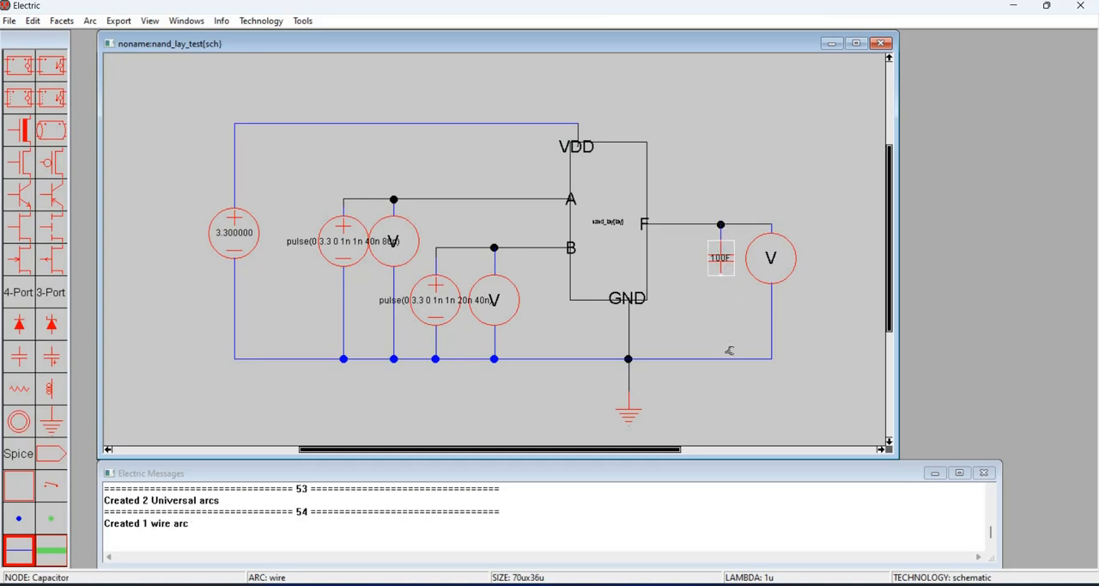
pyautogui.rightClick(721, 356)
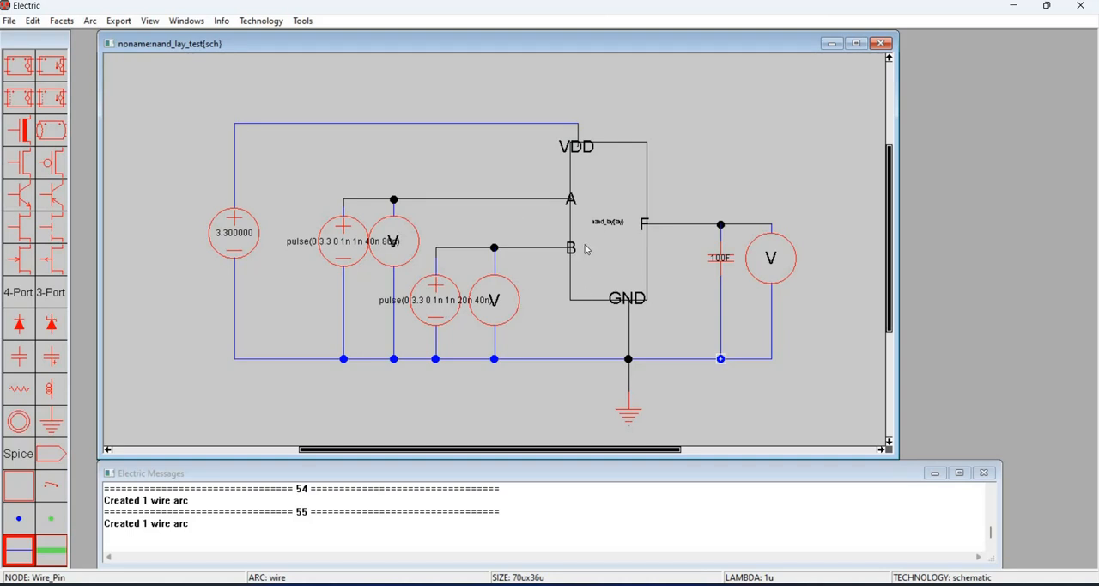
# - Add a SPICE transient analysis card with the value .1n 80n beside the gate's upper right side
pyautogui.click(14, 456)
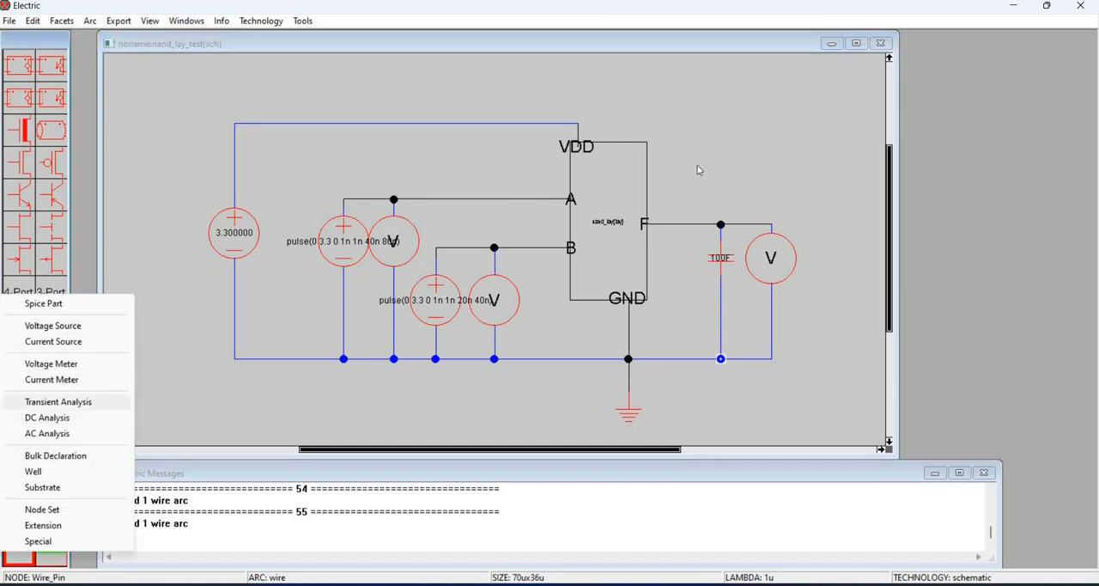
pyautogui.click(59, 401)
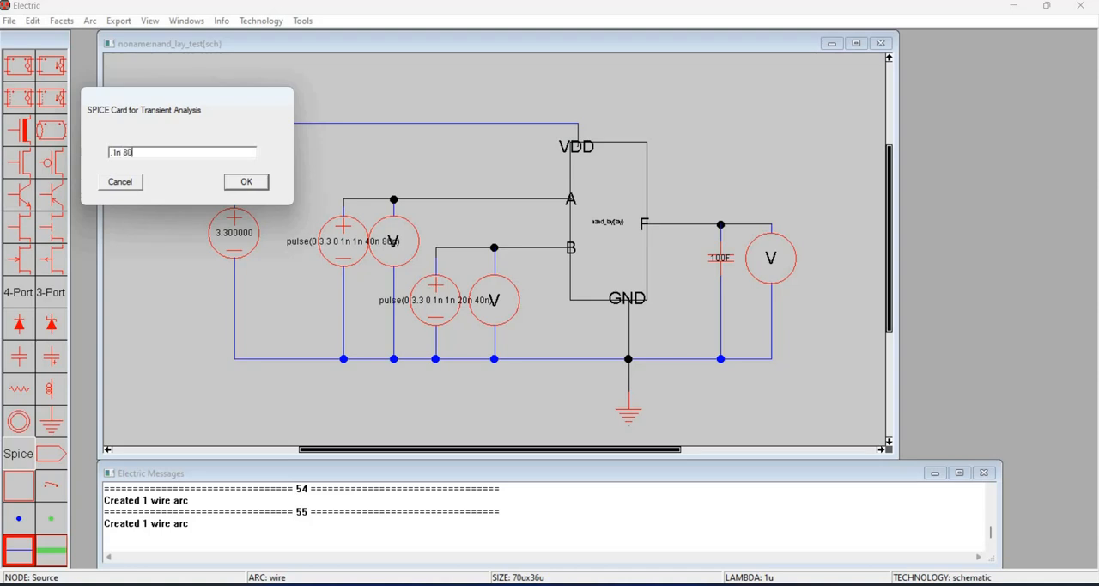
pyautogui.write('n')
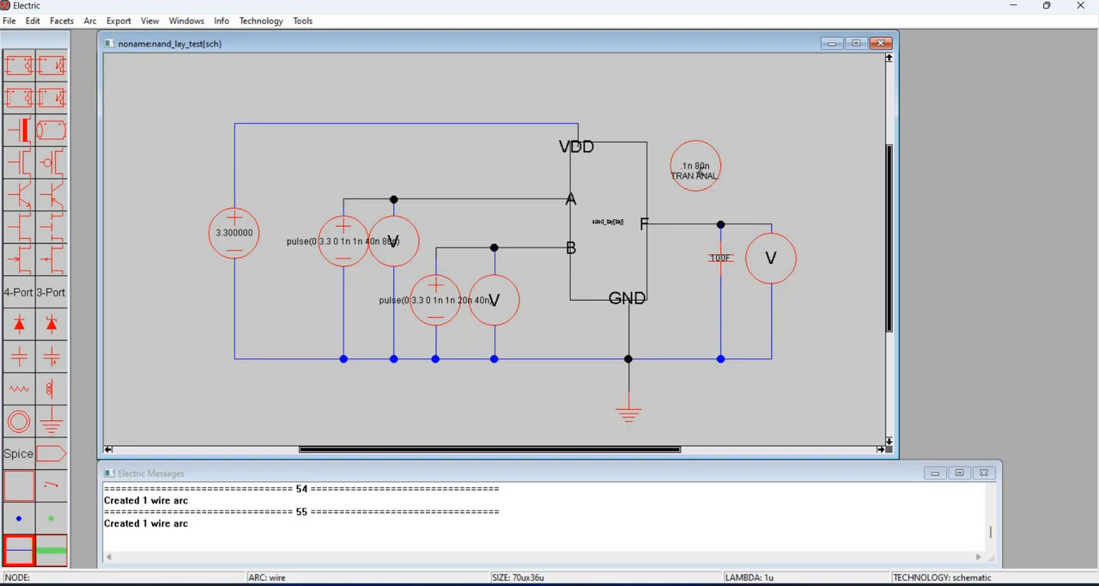
pyautogui.moveTo(700, 172); pyautogui.dragTo(691, 188)
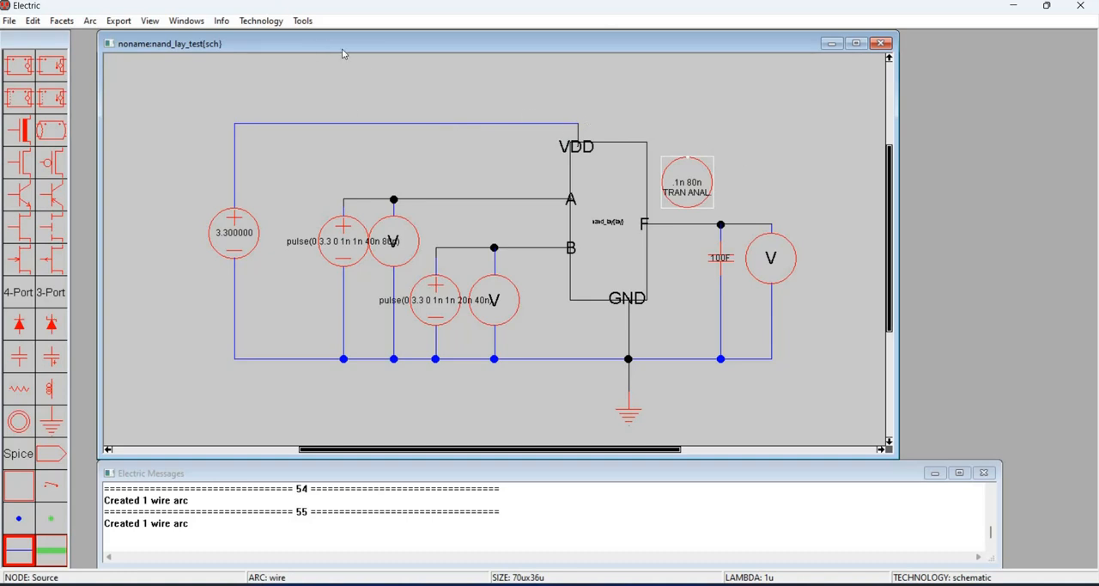
pyautogui.click(710, 165)
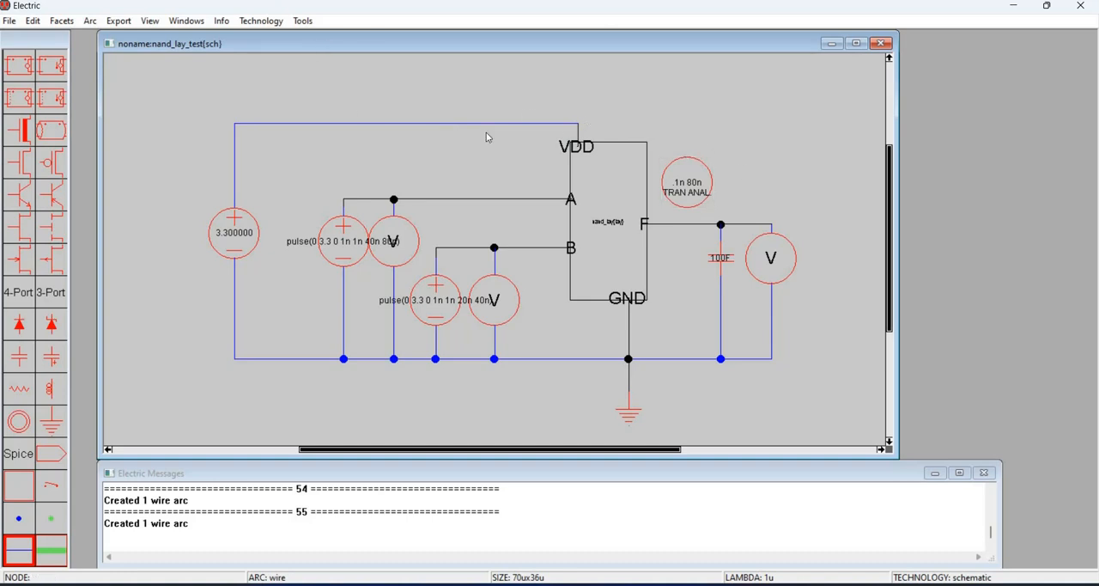
# - Write the SPICE deck to the Desktop as nand_lay_test.cir, using the All Files type
pyautogui.click(300, 23)
pyautogui.moveTo(378, 68)
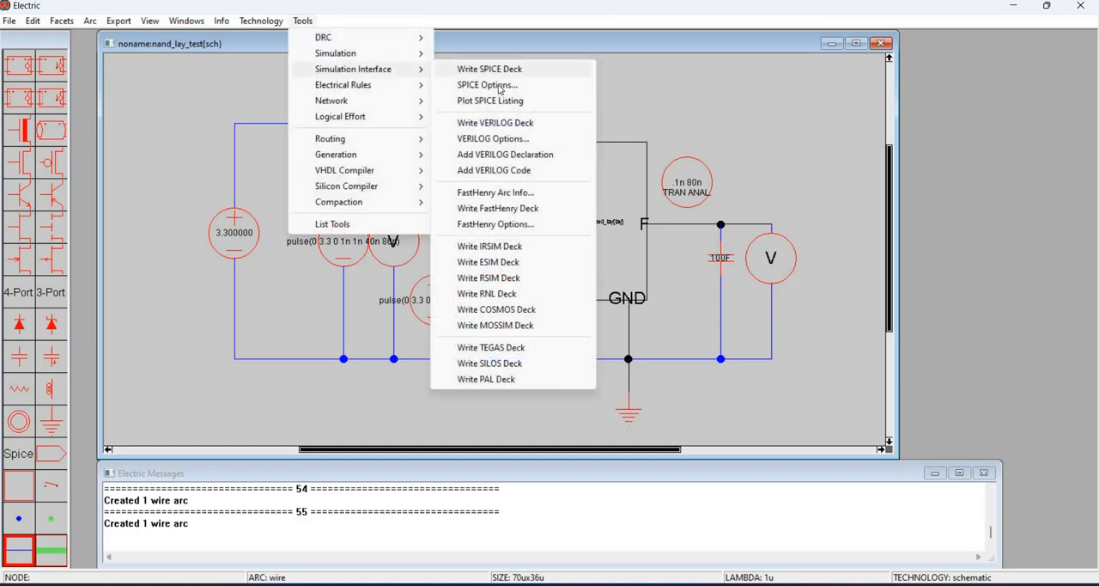
pyautogui.click(503, 71)
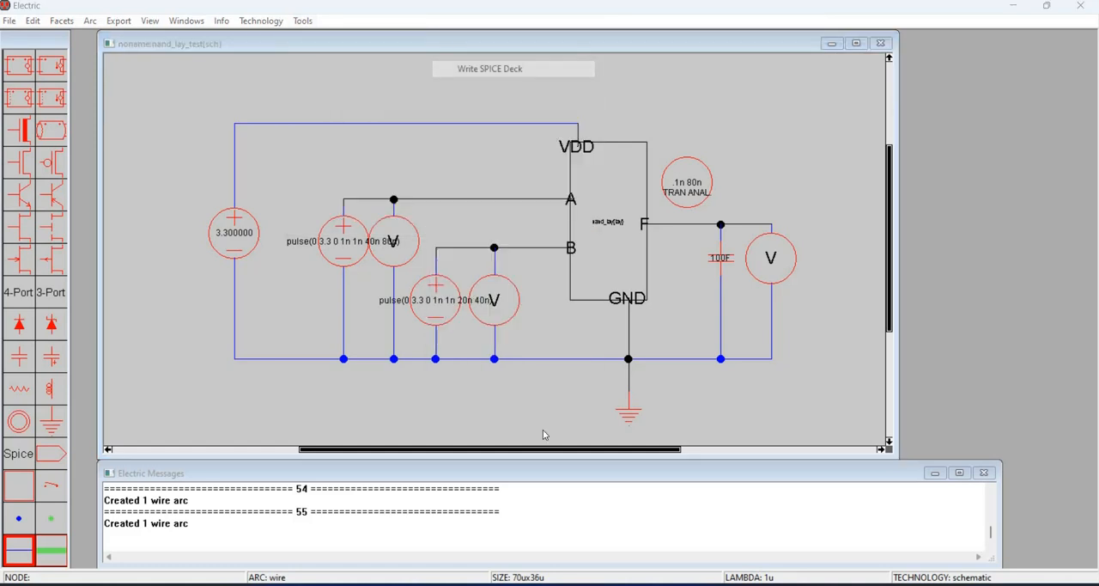
pyautogui.click(541, 425)
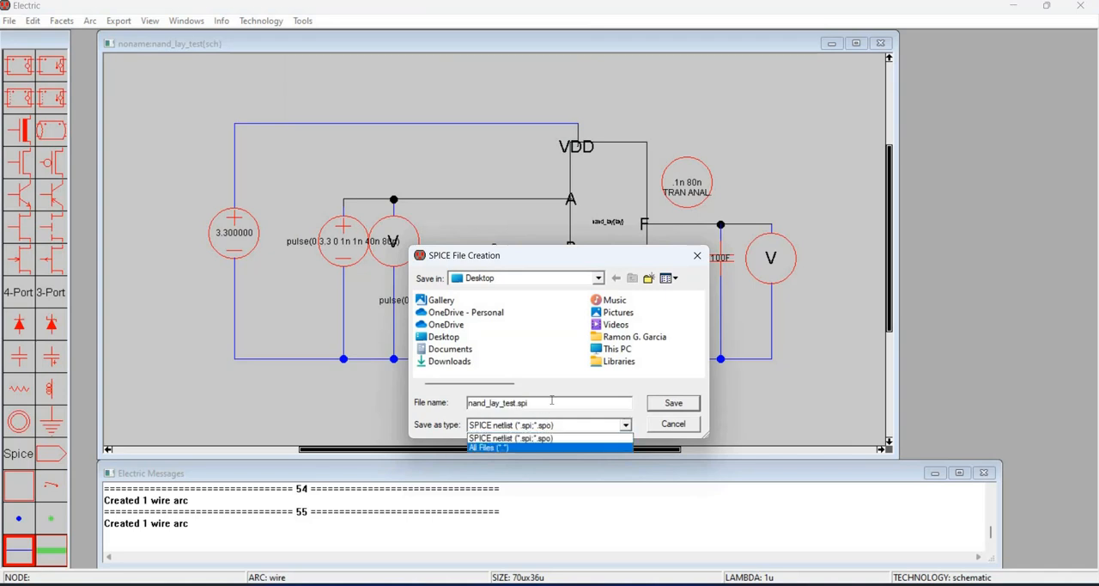
pyautogui.press('Return')
pyautogui.click(552, 403)
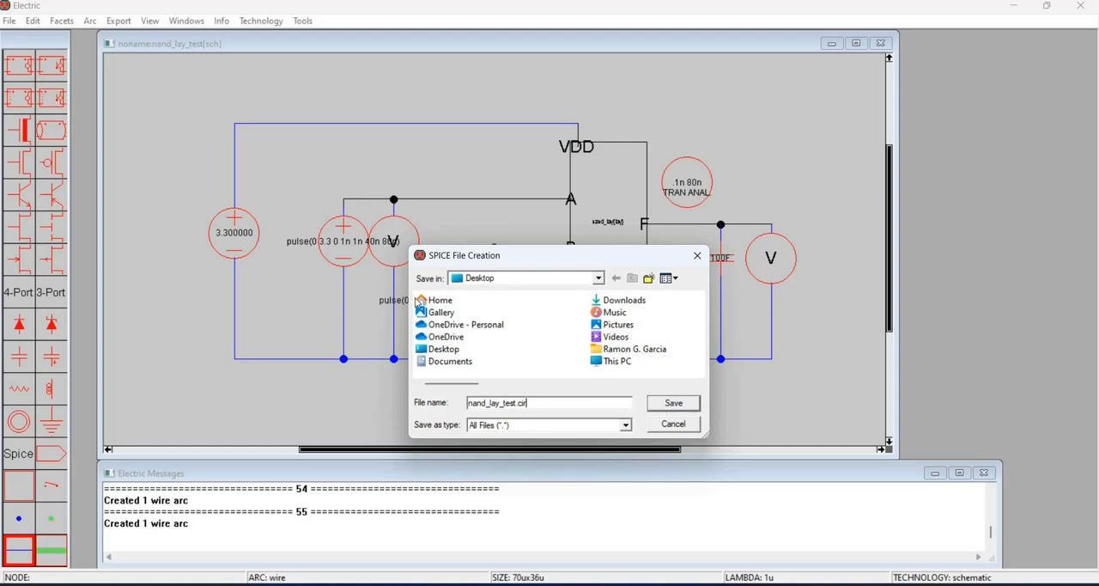
pyautogui.click(667, 402)
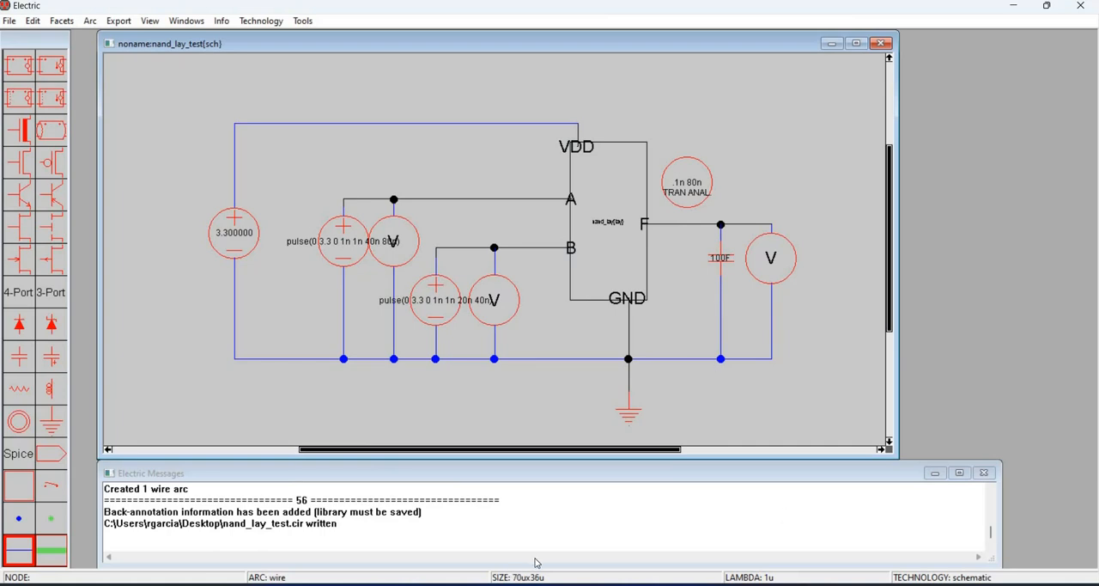
# - Switch to the electric-6.03 File Explorer window and launch wspice3.exe from the WinSpice folder inside Desktop's New folder
pyautogui.click(489, 585)
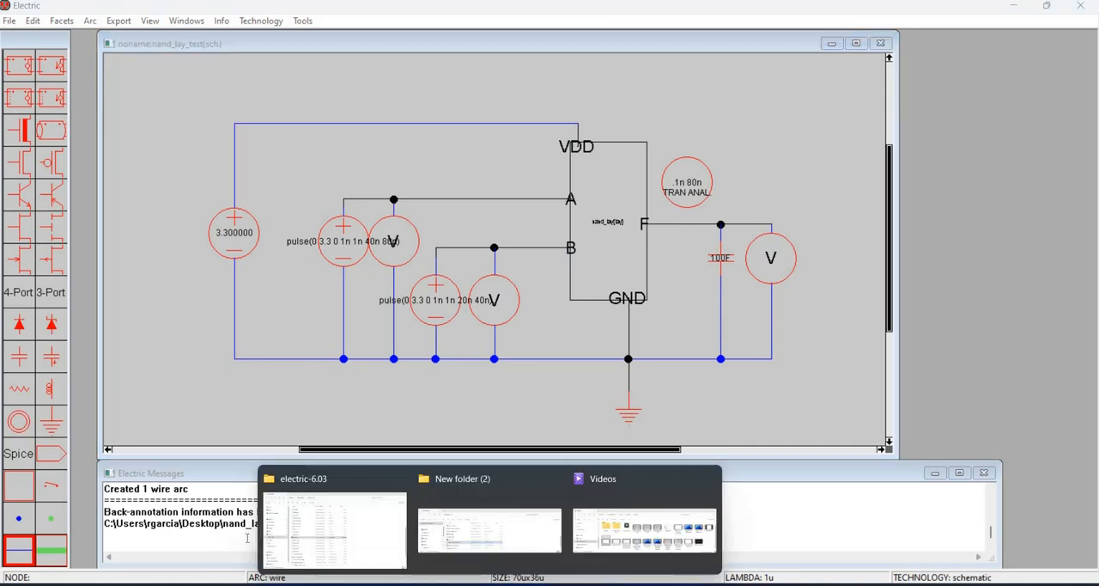
pyautogui.click(333, 523)
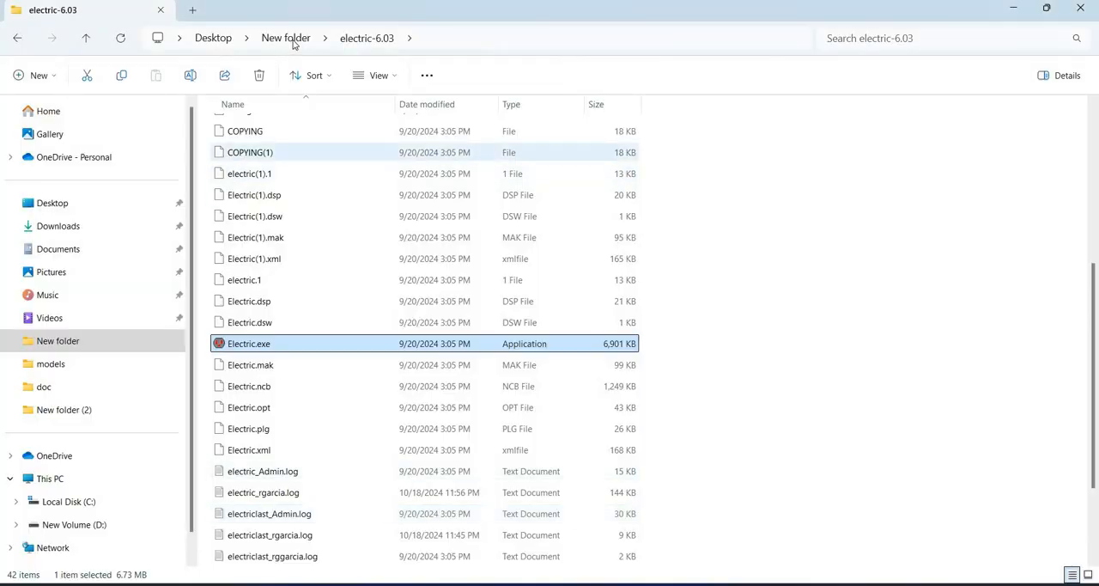
pyautogui.click(294, 40)
pyautogui.doubleClick(258, 174)
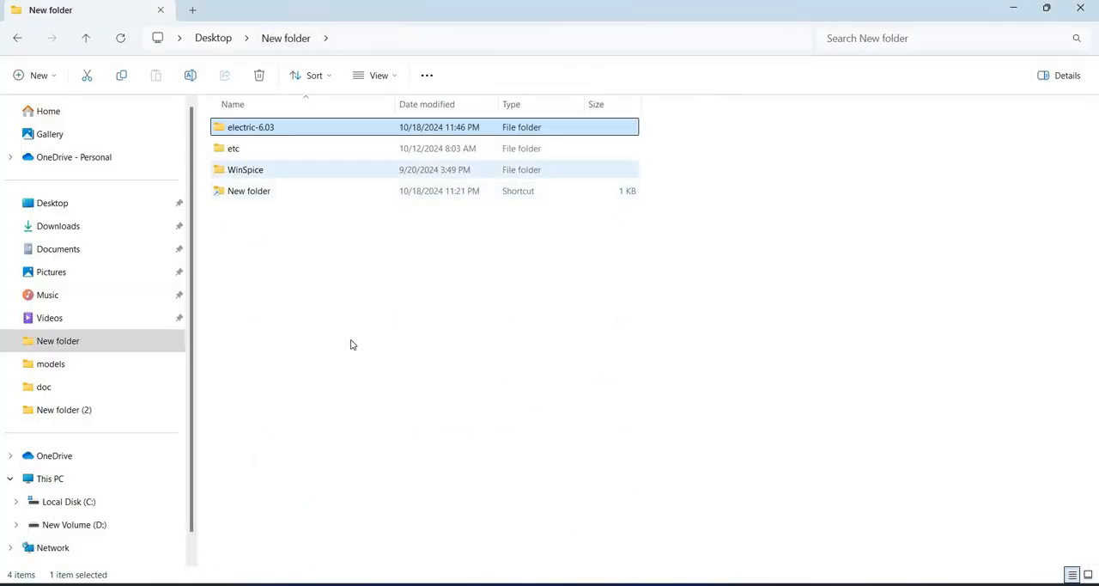
pyautogui.doubleClick(248, 531)
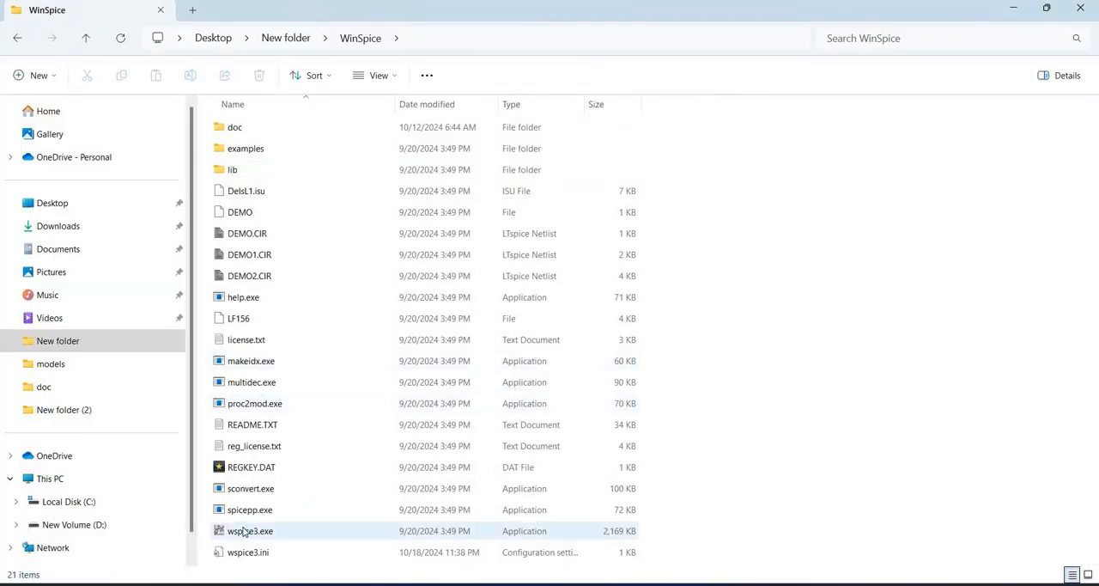
# - Open the circuit file nand_lay_test.cir from the Desktop in WinSpice to run its transient simulation
pyautogui.click(323, 111)
pyautogui.click(348, 126)
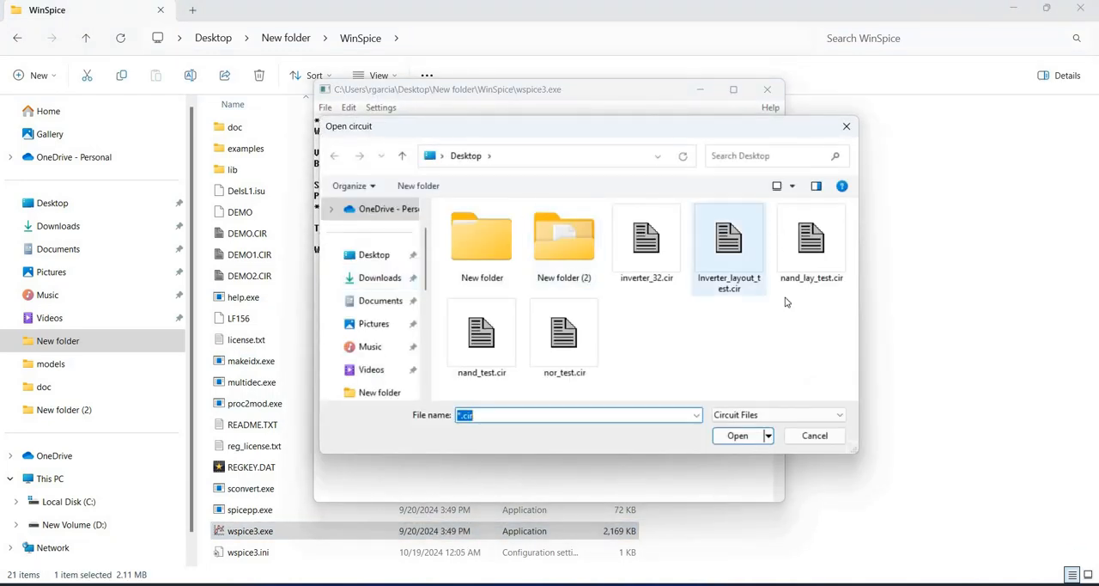
pyautogui.click(820, 254)
pyautogui.press('Return')
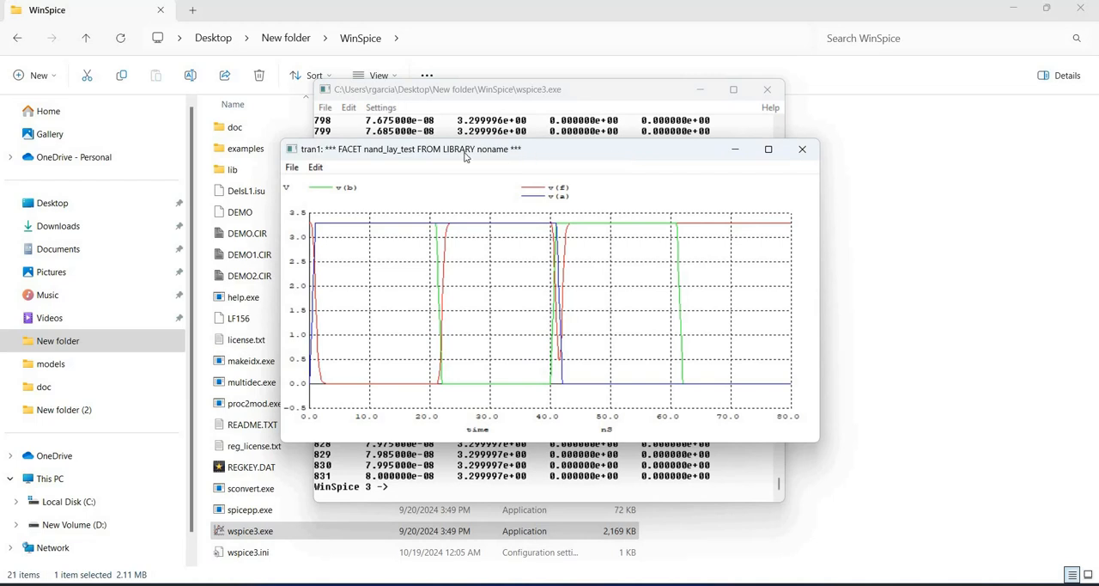
# - Separate the plot and console windows, and plot the offset waveforms with the command plot v(f) v(b)+4 v(a)+8
pyautogui.moveTo(465, 152); pyautogui.dragTo(877, 103)
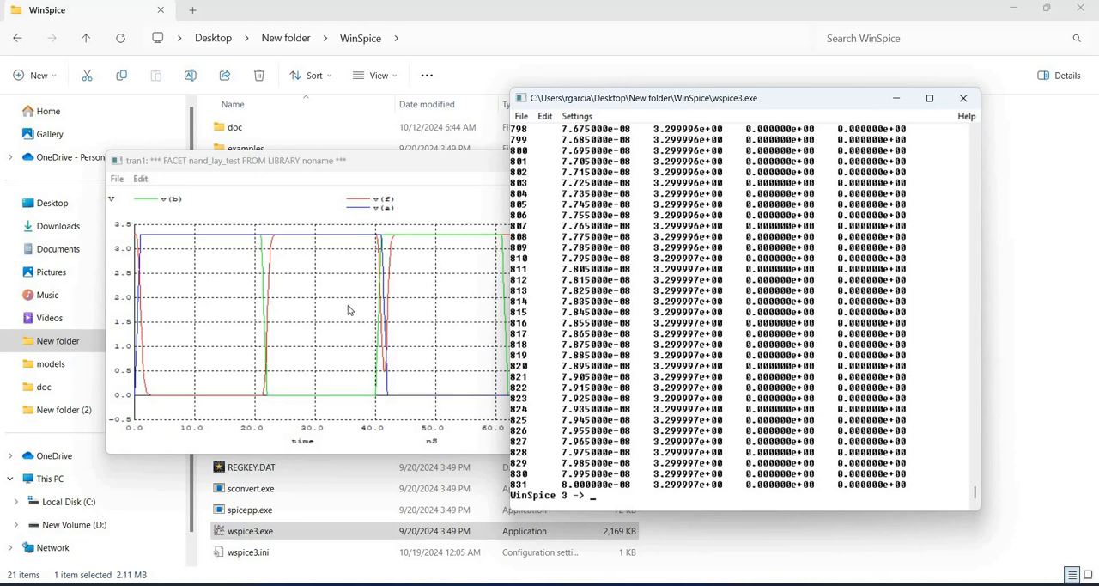
pyautogui.click(332, 163)
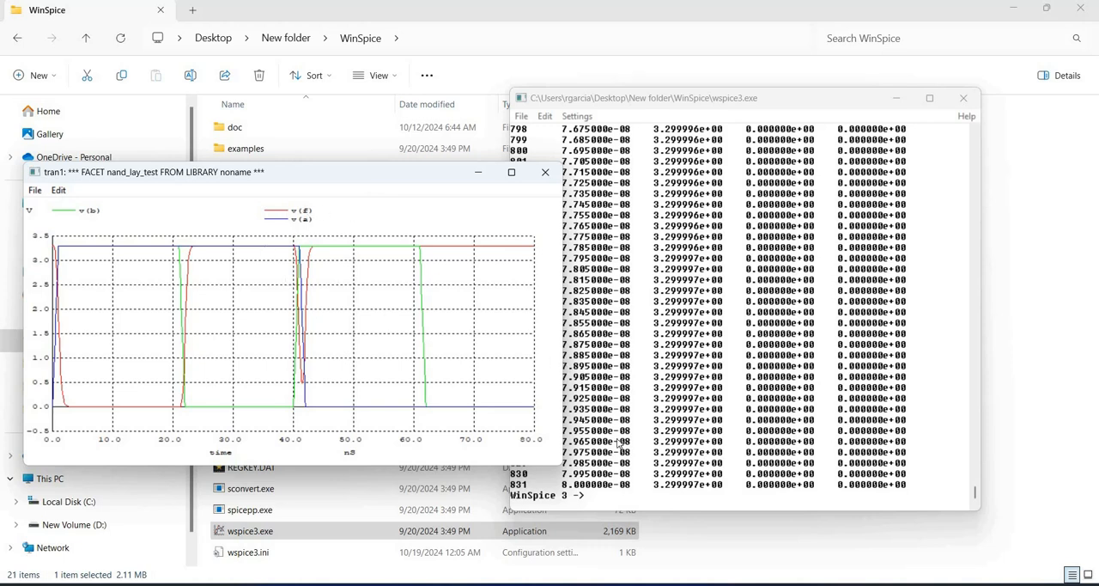
pyautogui.click(613, 491)
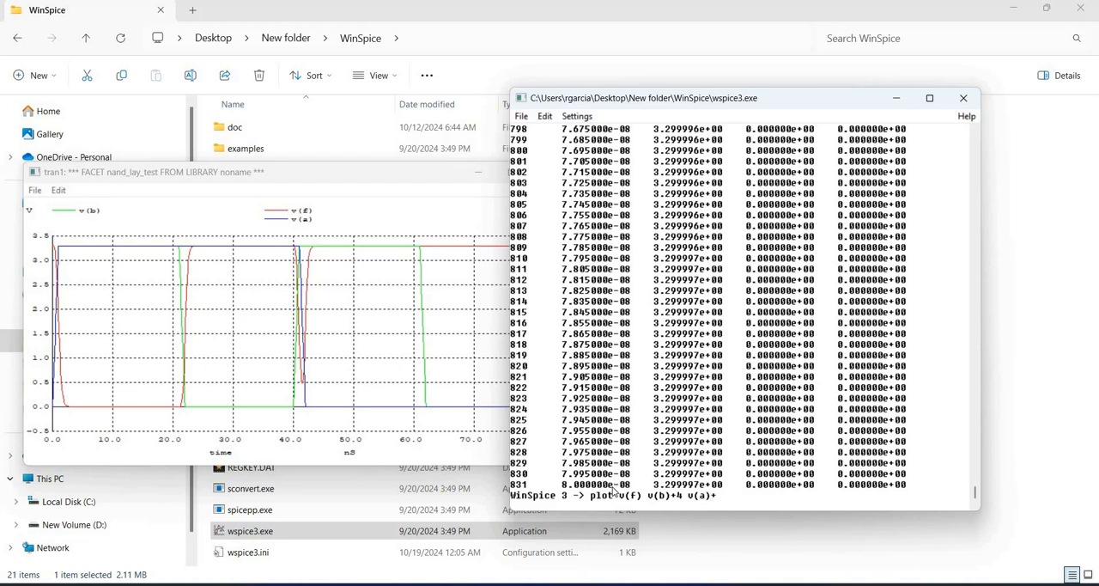
pyautogui.write('8')
pyautogui.press('Return')
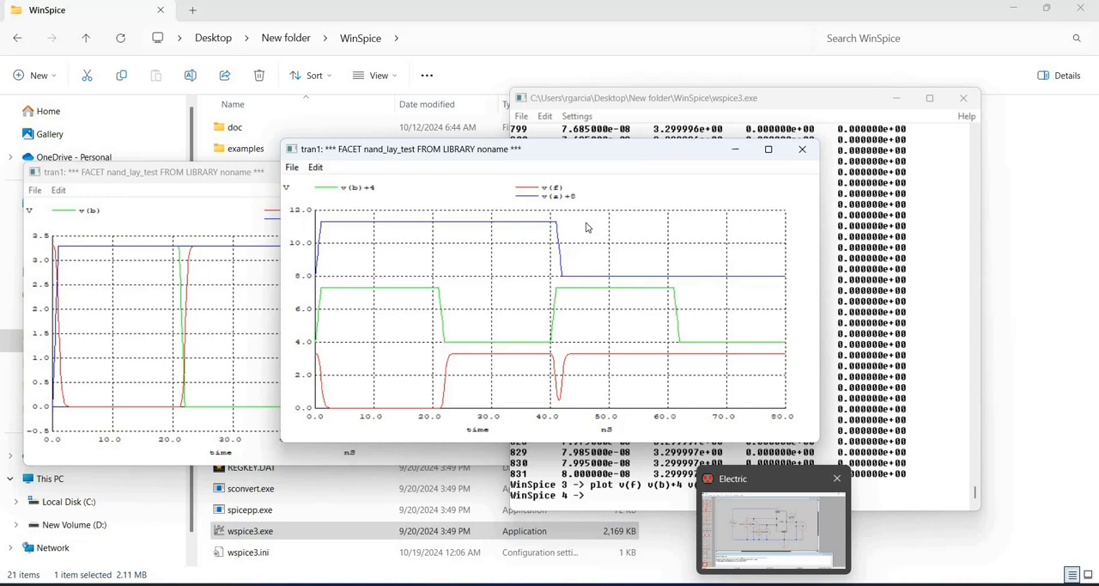